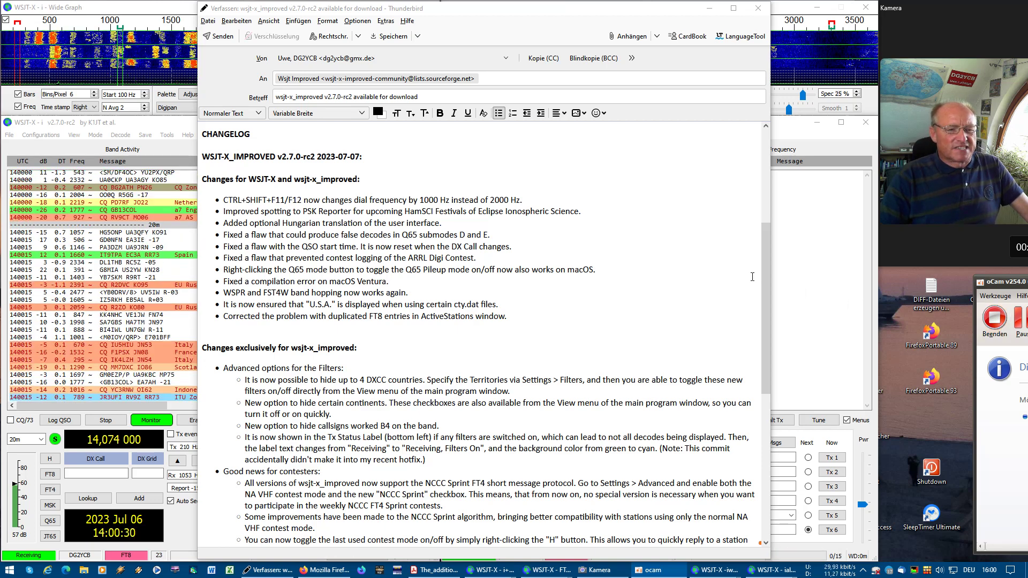
Minimize the e-mail draft and bring the iws instance's main window and Wide Graph to the front.
left_click(709, 8)
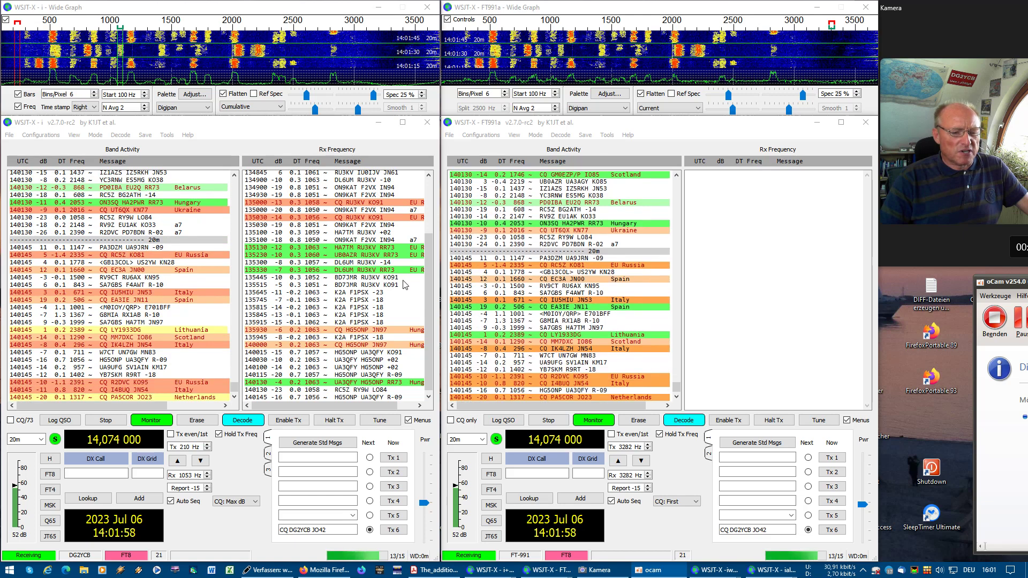
mouse_move(715, 569)
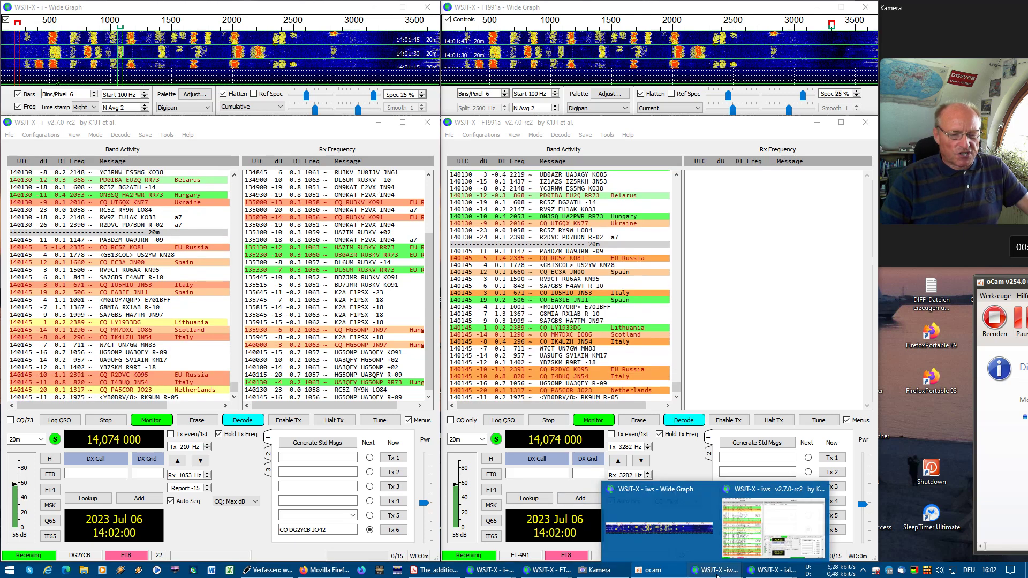
left_click(748, 550)
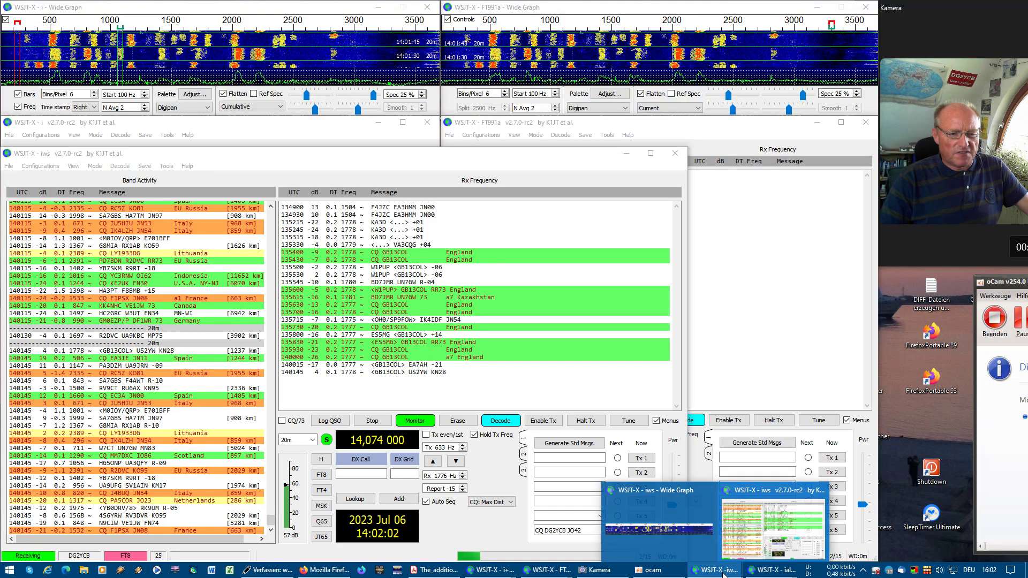
left_click(673, 530)
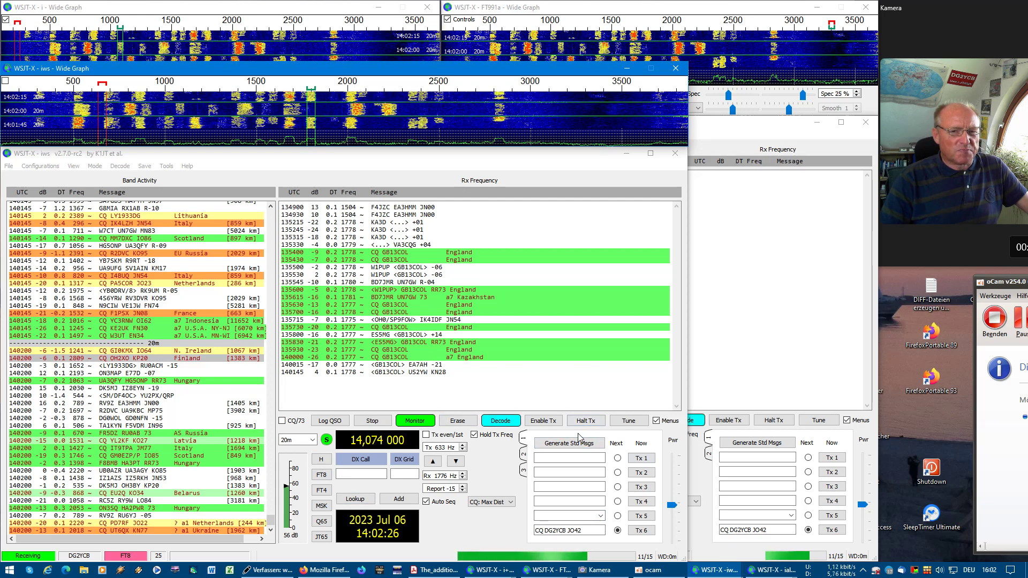
Hide the menus in the iws main window to inspect its compact layout, and close that instance.
left_click(657, 421)
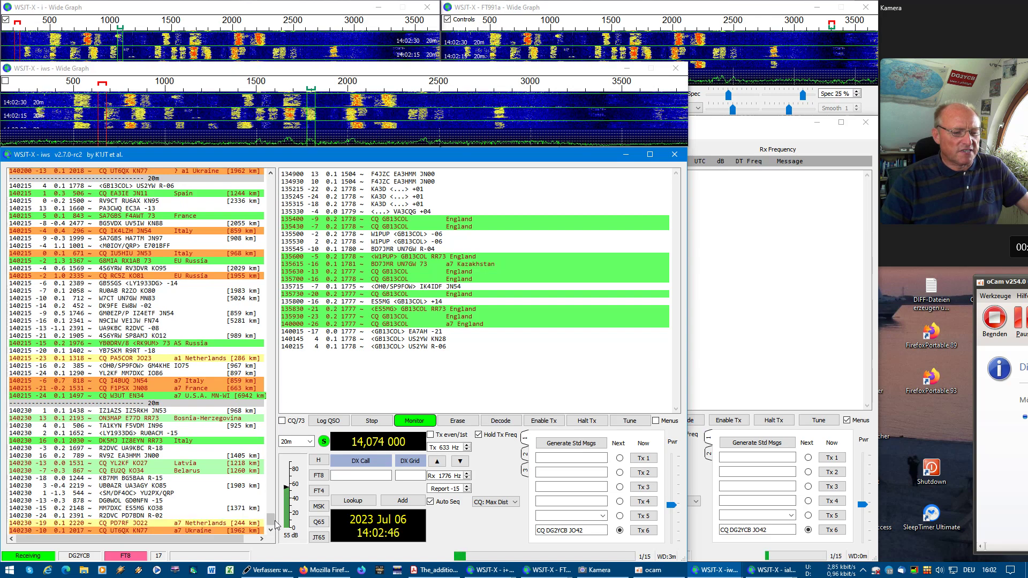
mouse_move(272, 521)
left_mouse_down()
mouse_move(271, 454)
mouse_move(272, 523)
left_mouse_up()
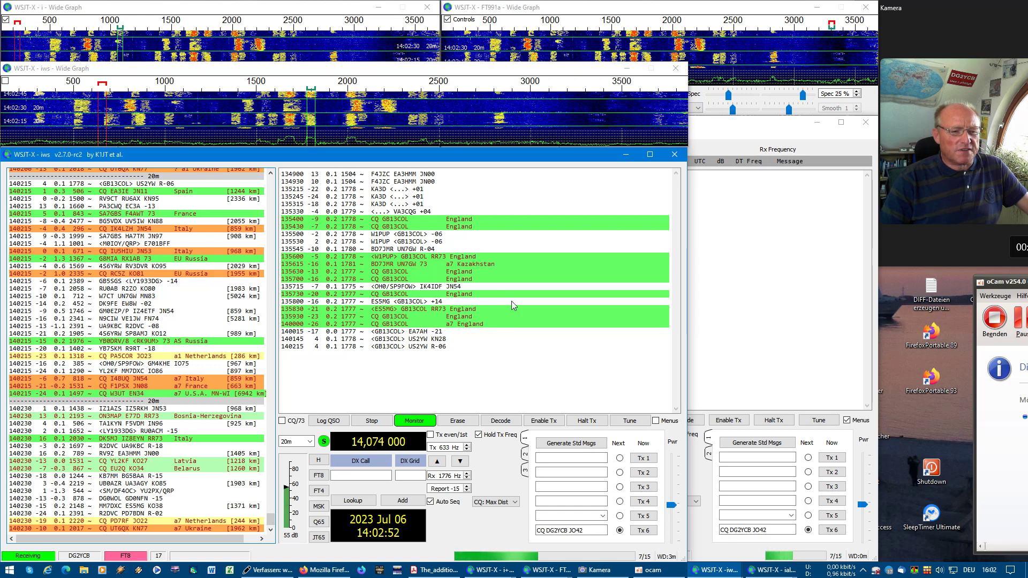
left_click(675, 154)
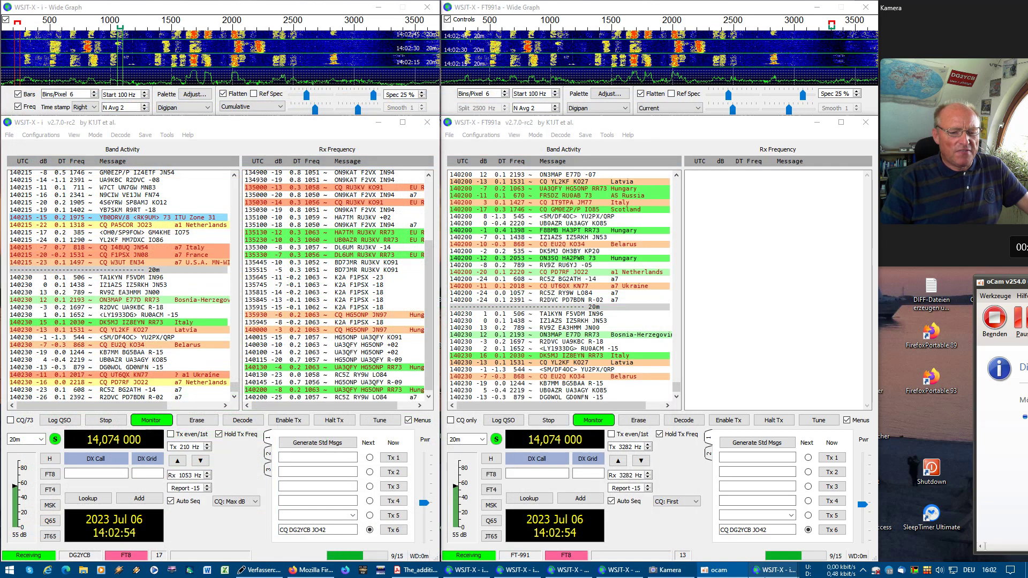
Bring the ial instance's Wide Graph and main window to the front.
mouse_move(771, 570)
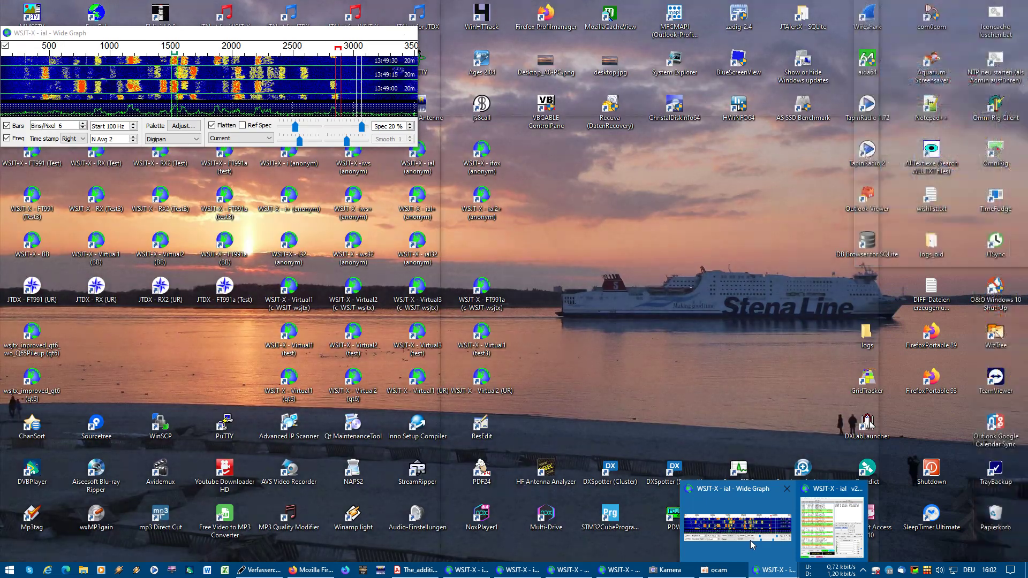
left_click(751, 541)
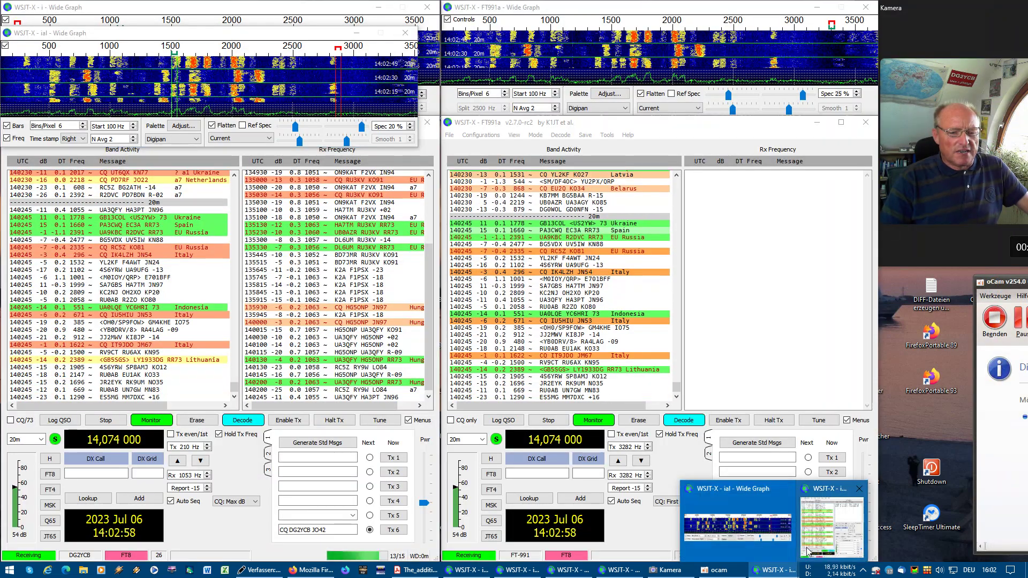
left_click(832, 527)
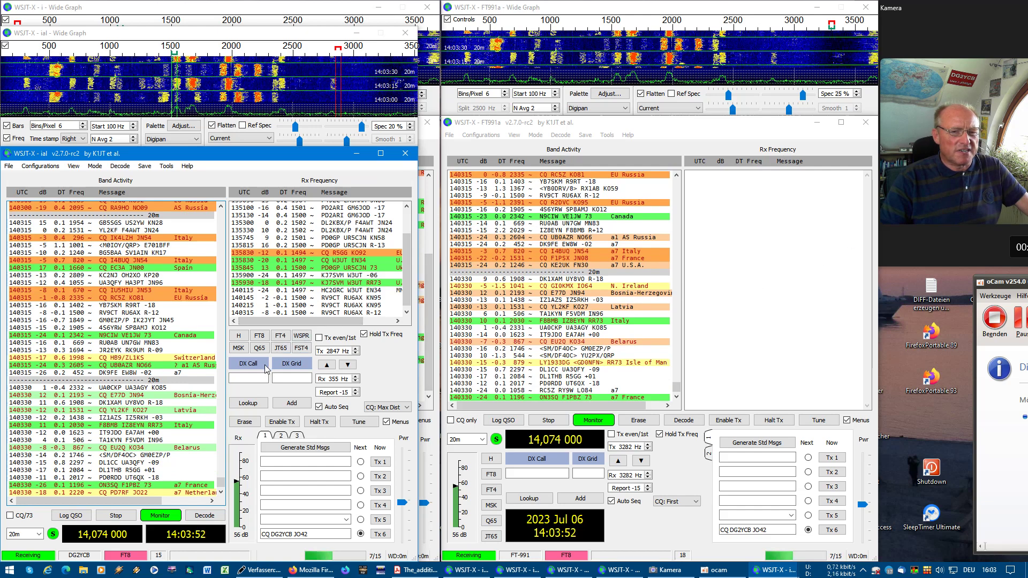
Hide the menus in the ial main window, adjust the window's vertical position, and close the instance.
left_click(388, 423)
left_click_drag(240, 145, 240, 153)
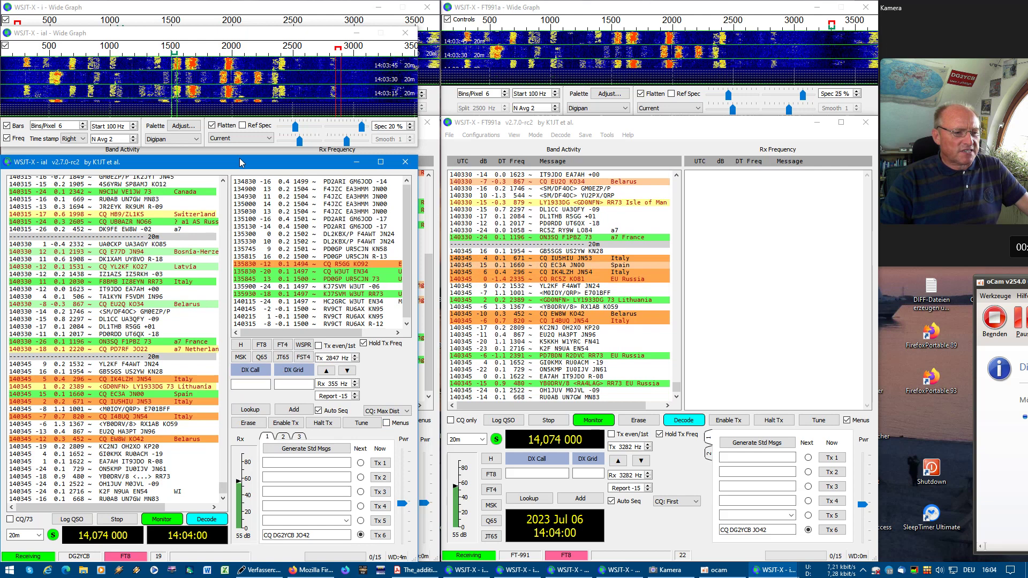
left_click_drag(240, 155, 240, 148)
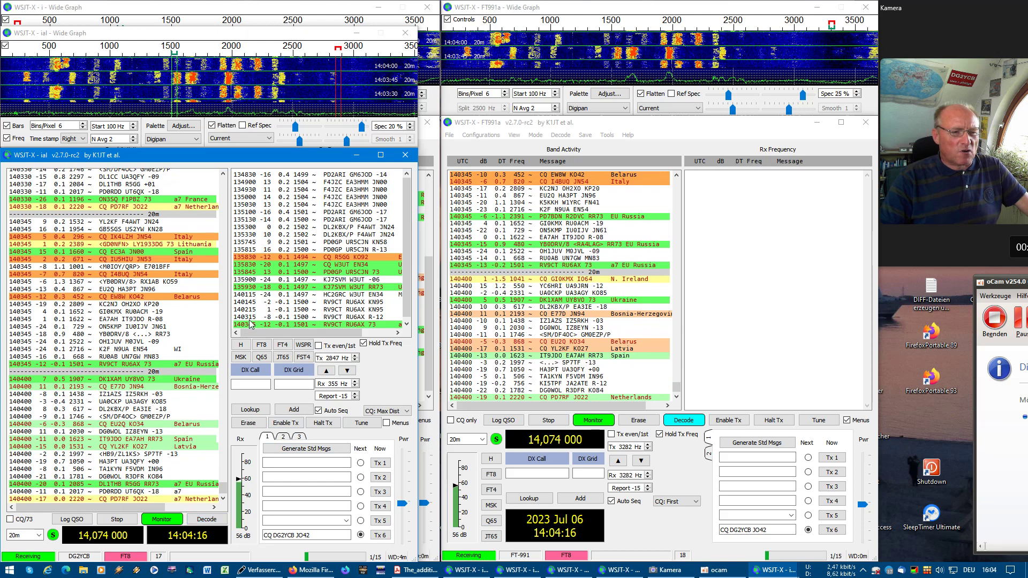
left_click(406, 156)
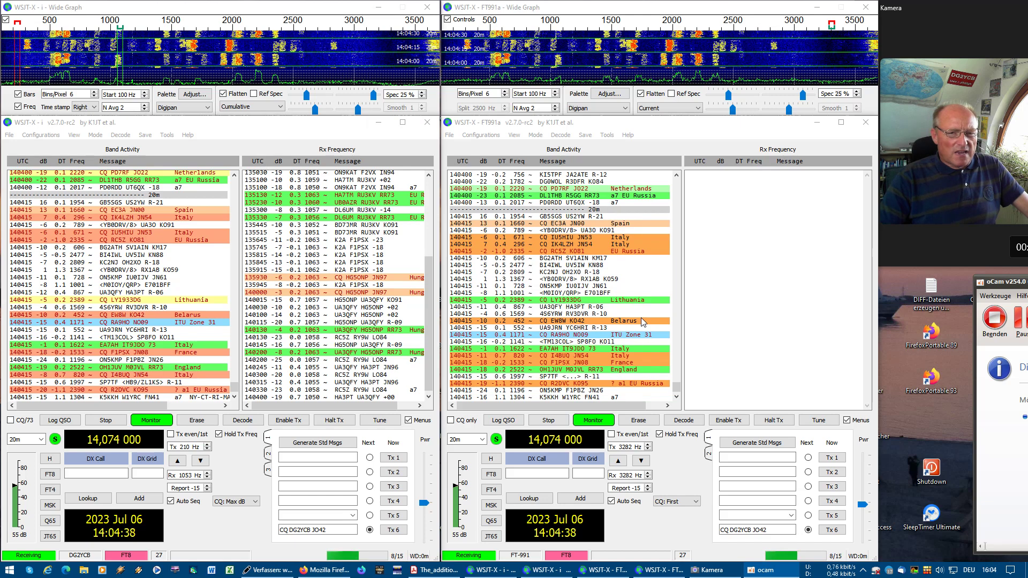
Open Settings in both the FT991a and i instances to compare their General options, and close the FT991a Settings.
left_click(450, 135)
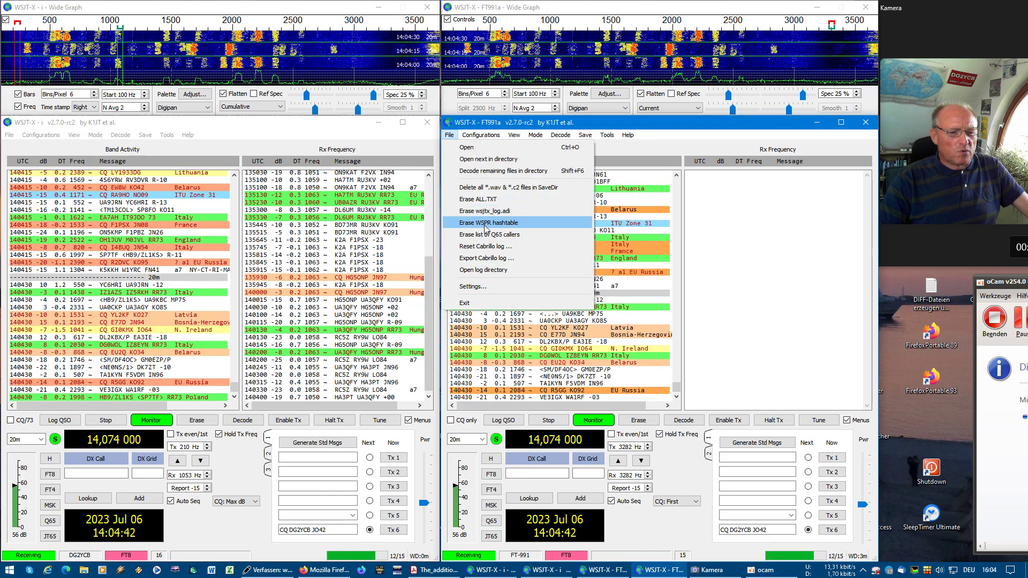
left_click(473, 287)
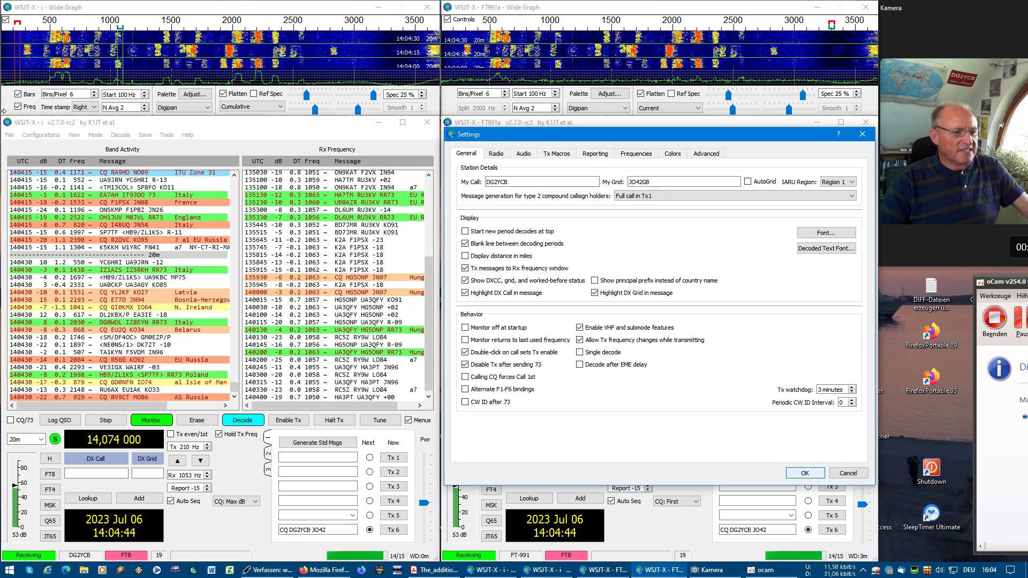
left_click(9, 135)
left_click(64, 288)
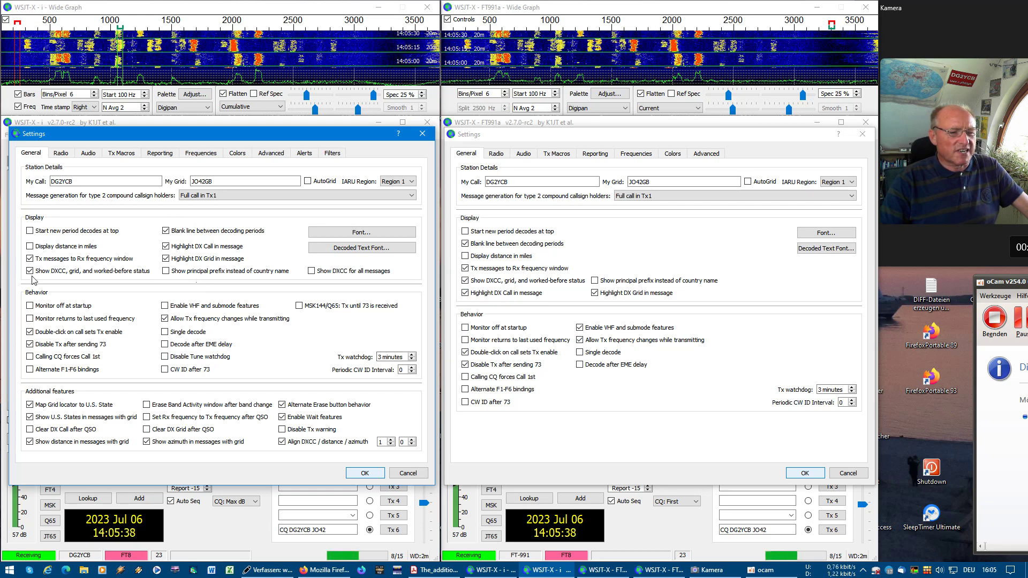
mouse_move(116, 323)
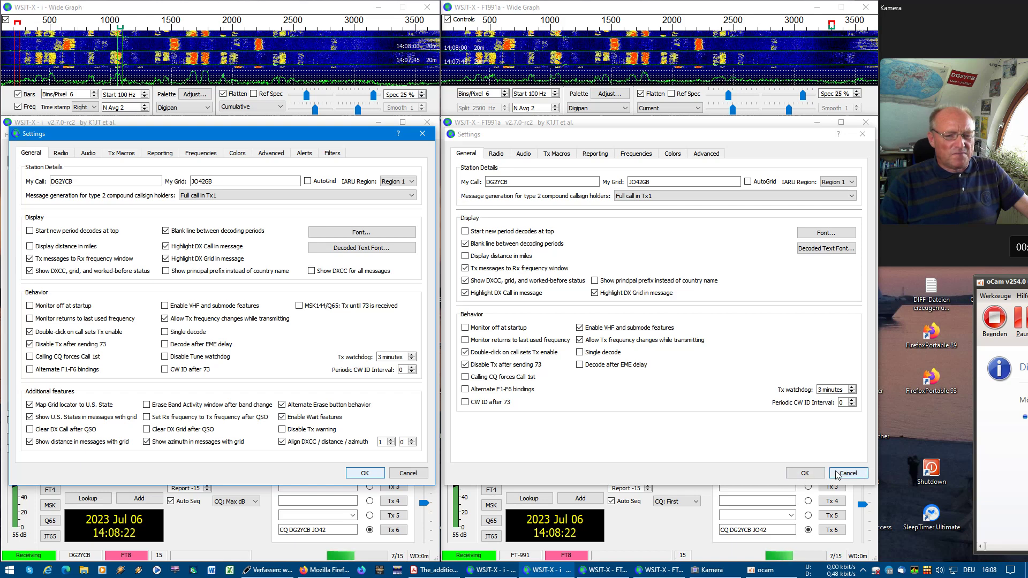
left_click(807, 473)
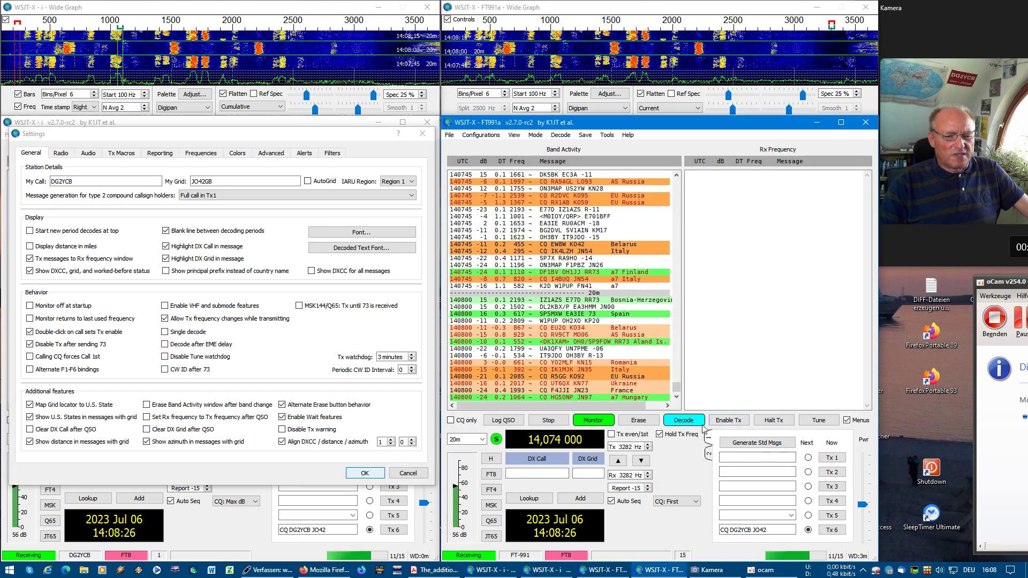
Erase the decoded messages in the FT991a instance and in both message panes of the i instance, accepting its open Settings.
left_click(635, 425)
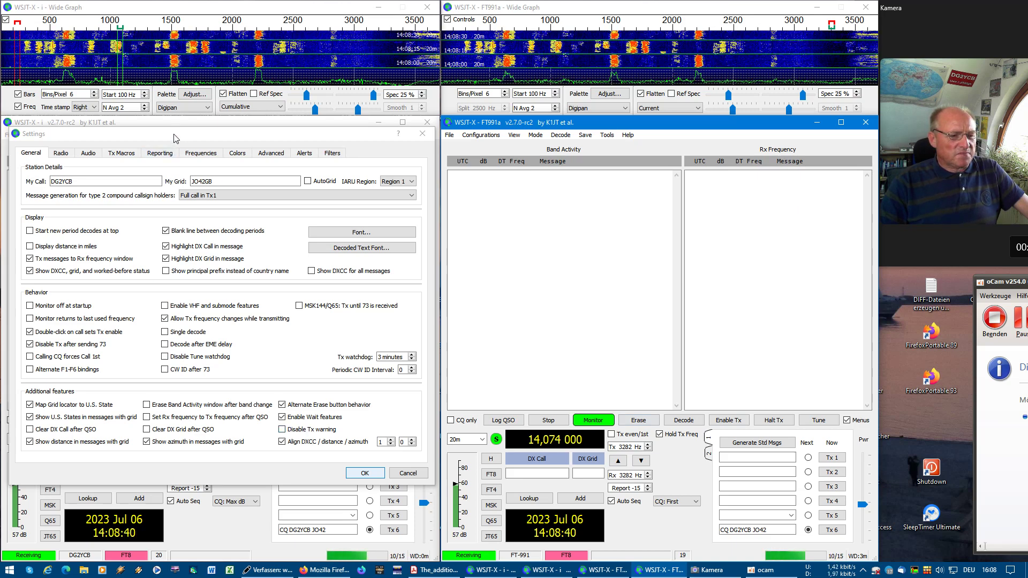
left_click_drag(176, 139, 637, 135)
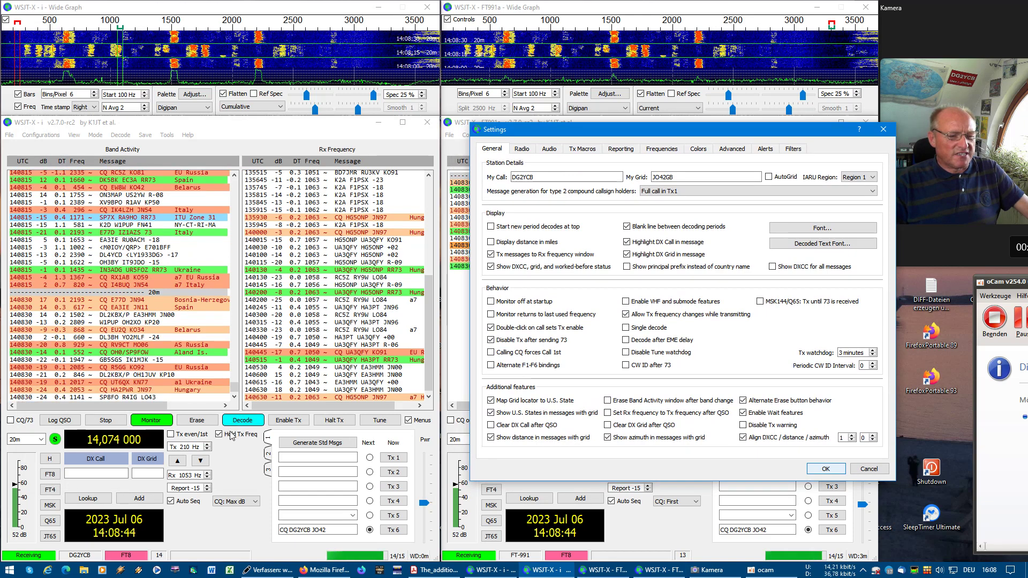
left_click(198, 423)
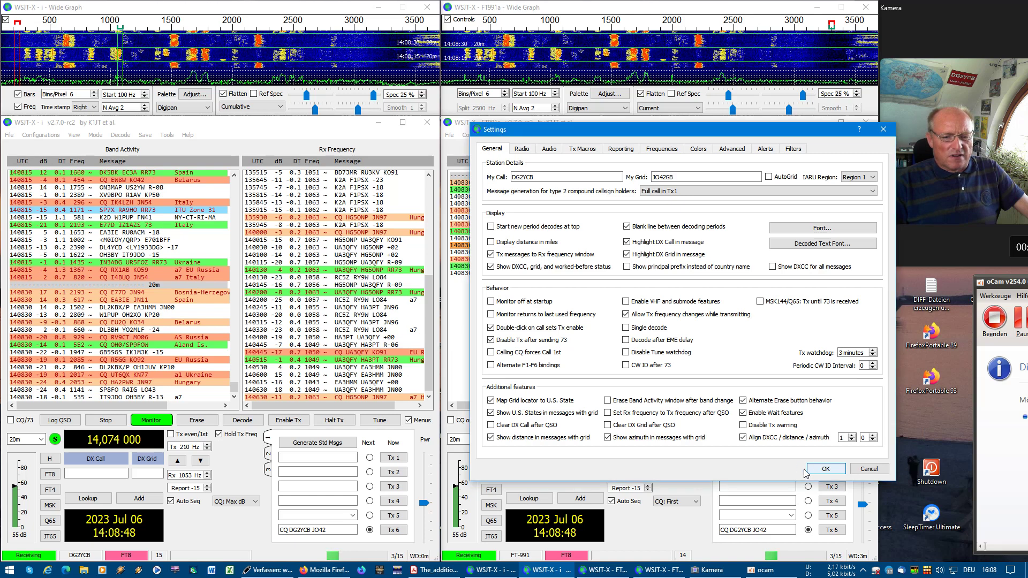
left_click(825, 469)
left_click(196, 422)
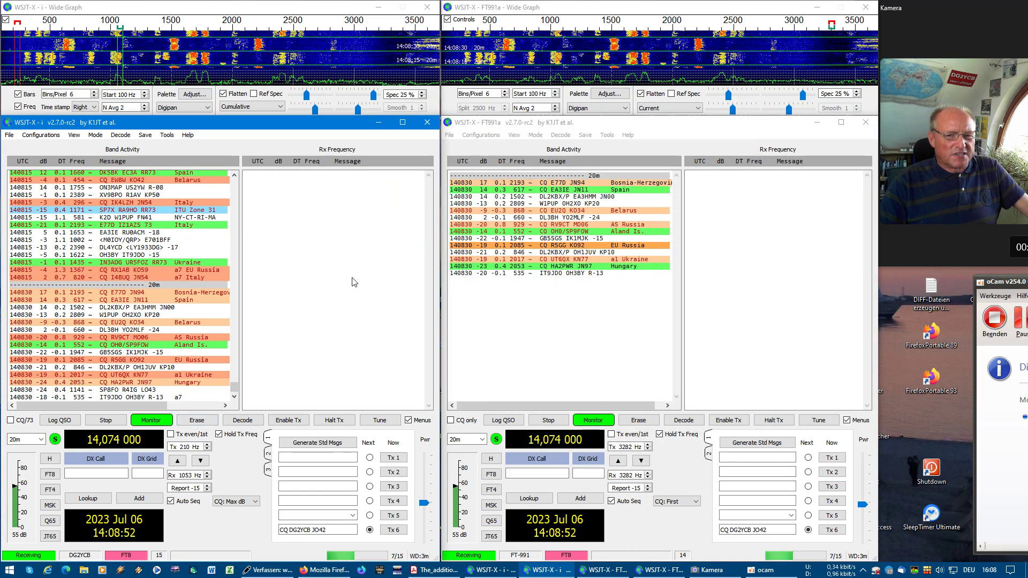
double_click(189, 423)
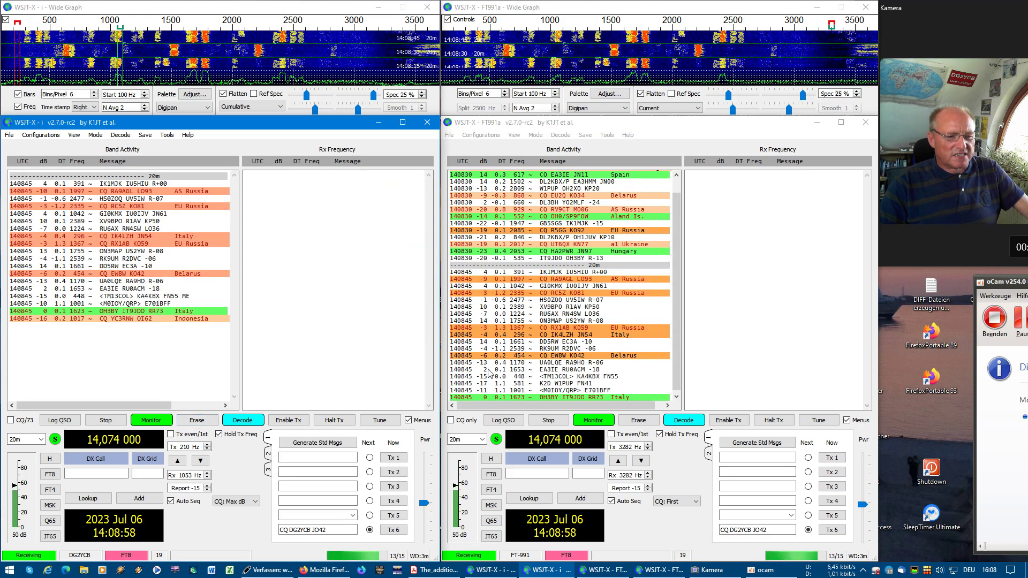
Reopen Settings for the i and FT991a instances side by side, compare their General options, and accept both dialogs.
left_click(10, 135)
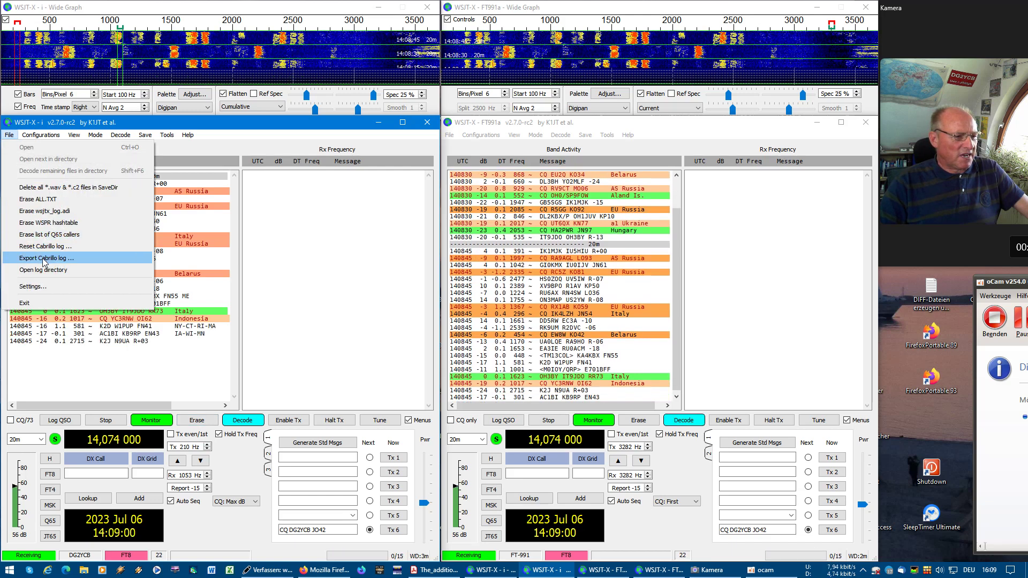
left_click(32, 259)
left_click_drag(648, 131, 182, 141)
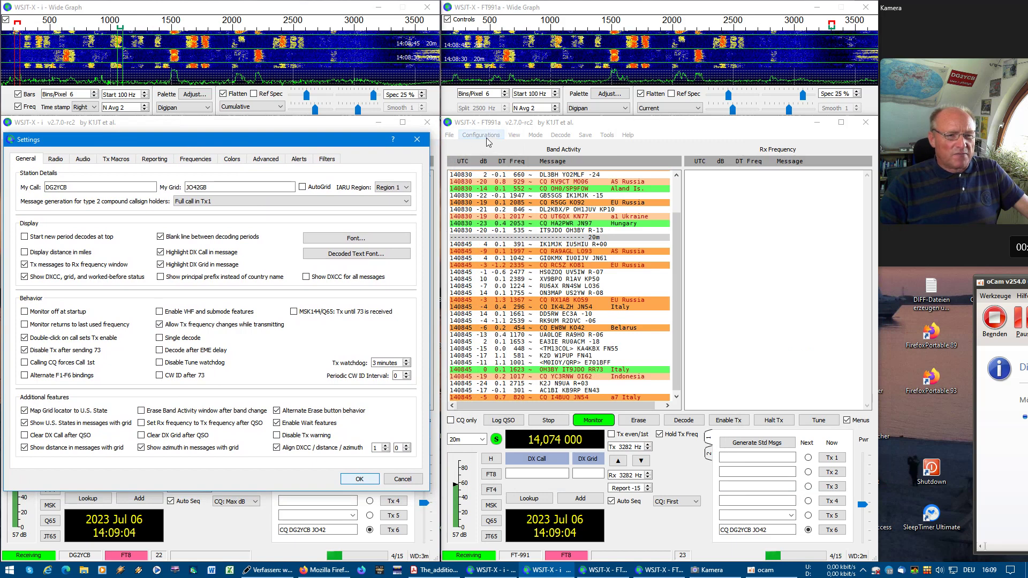
left_click(450, 136)
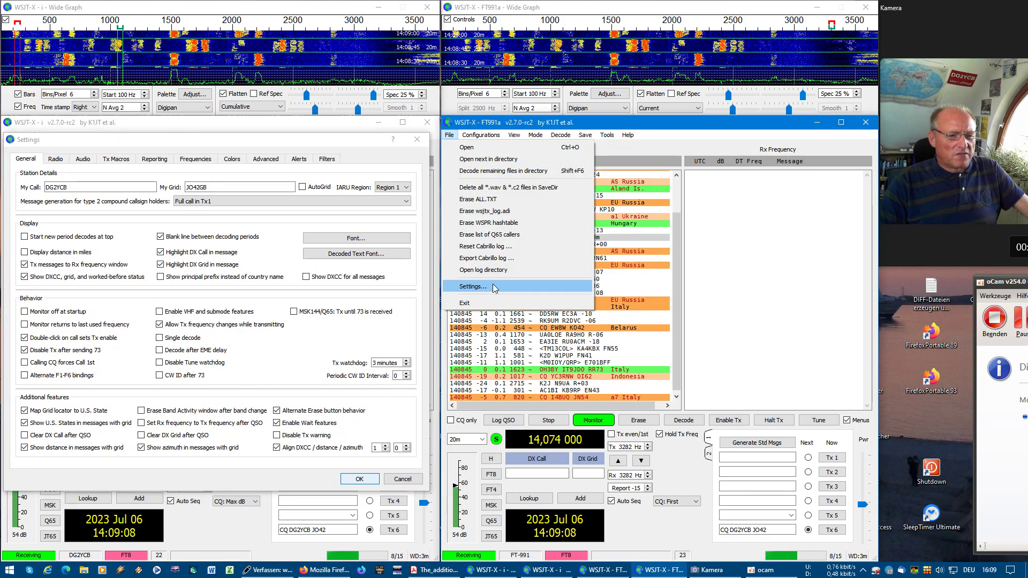
left_click(495, 288)
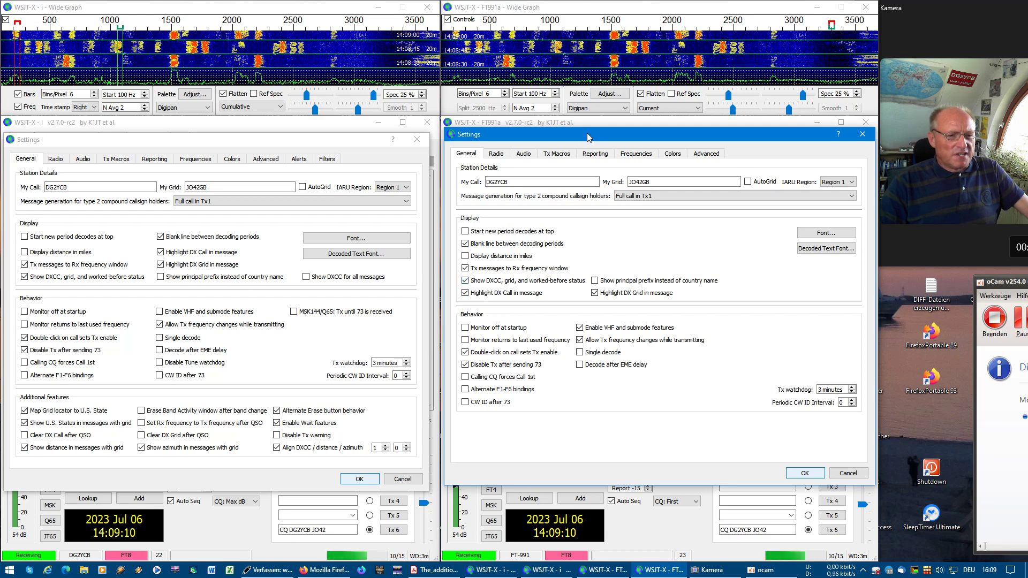
left_click_drag(587, 134, 588, 140)
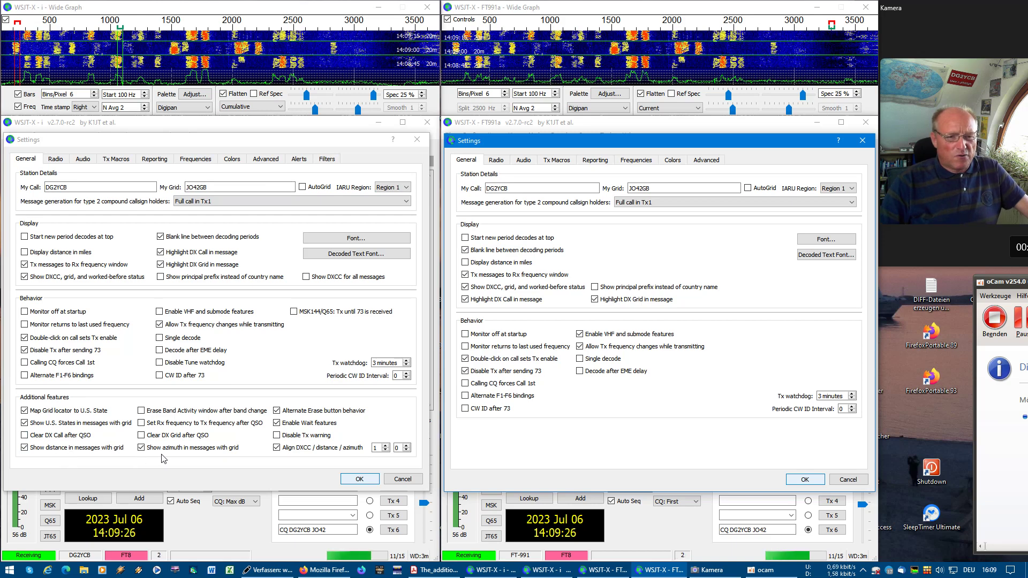
left_click(369, 483)
left_click(359, 479)
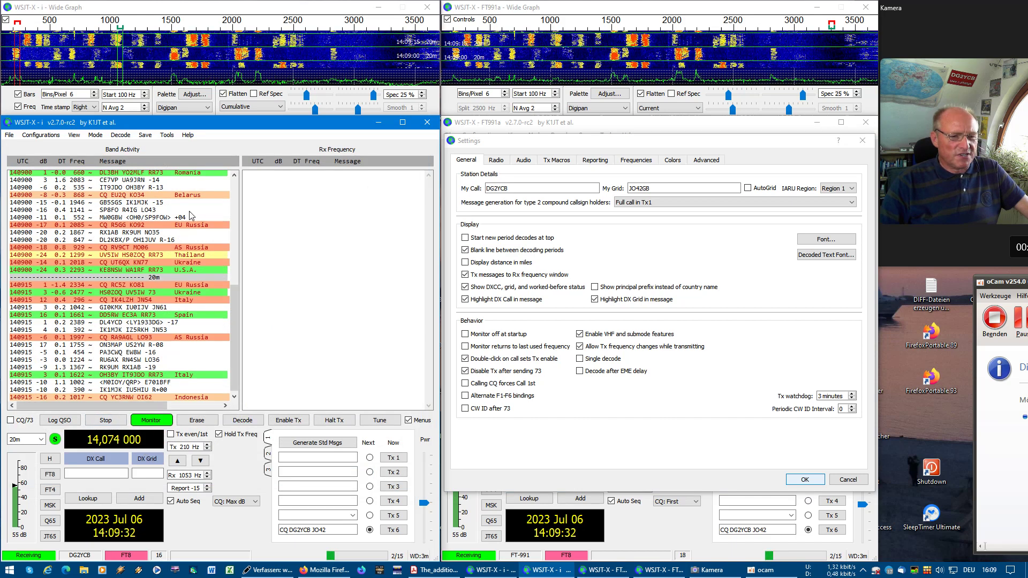
left_click(806, 480)
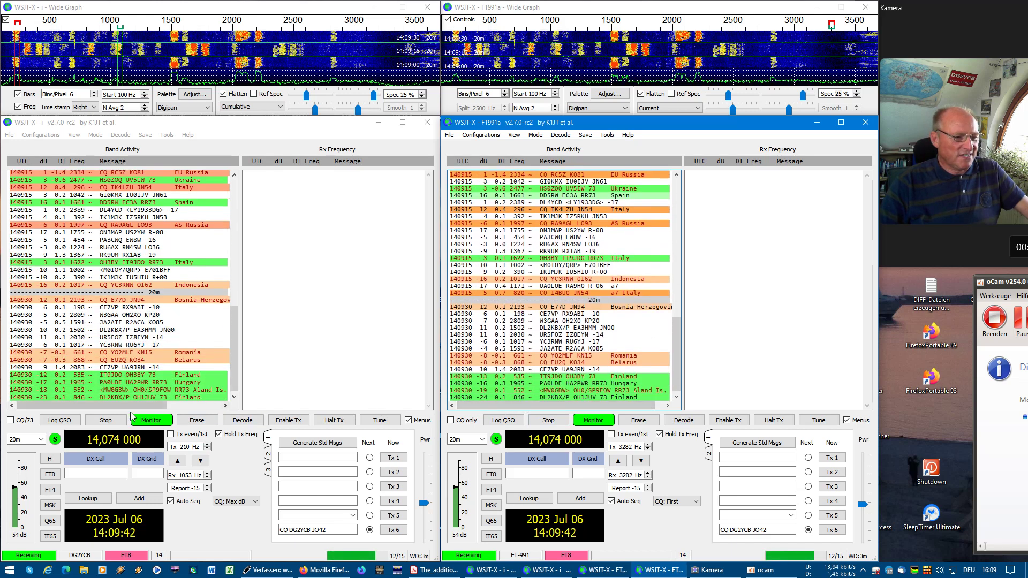
Widen the Band Activity pane of the i instance and examine its distance and azimuth columns against the FT991a instance.
left_click_drag(117, 407, 164, 404)
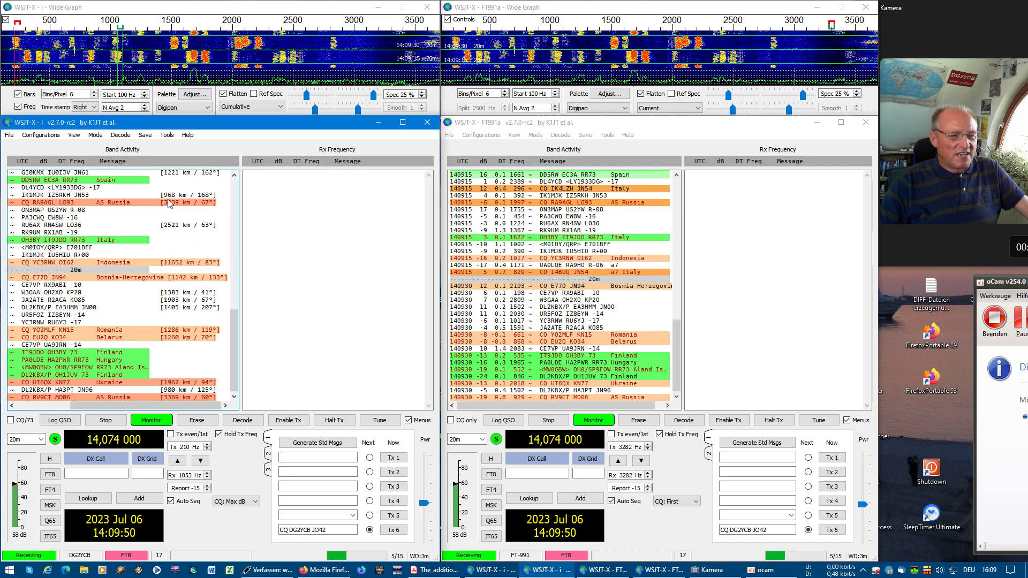
scroll(148, 294, "up", 8)
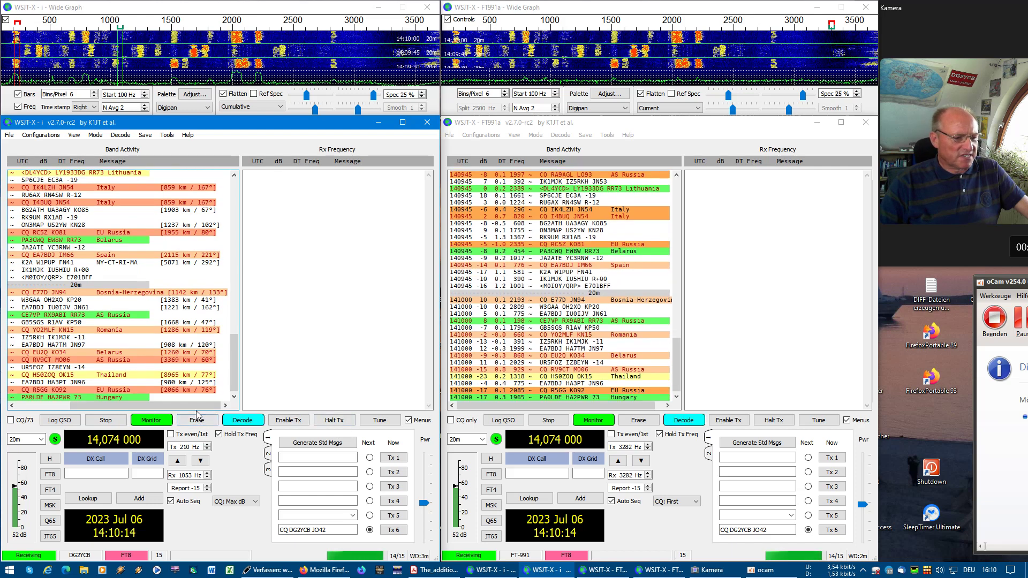
left_click_drag(240, 316, 273, 316)
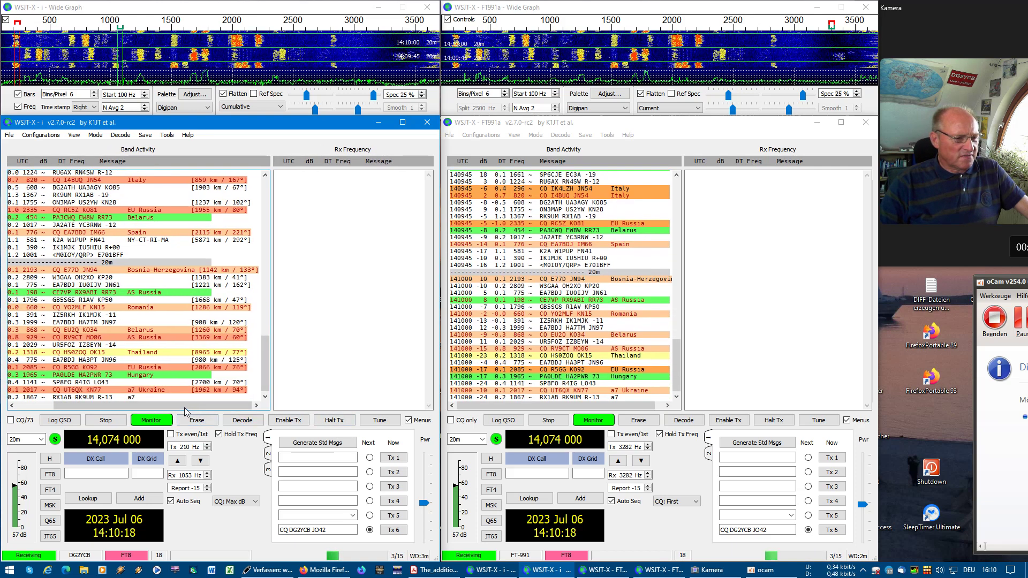
left_click_drag(184, 406, 162, 402)
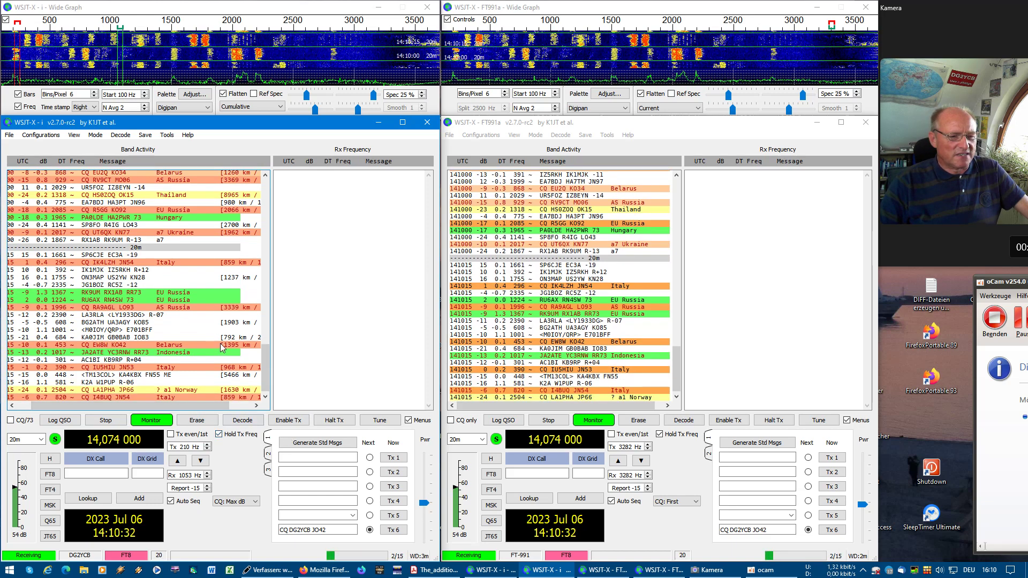
left_click_drag(634, 406, 642, 404)
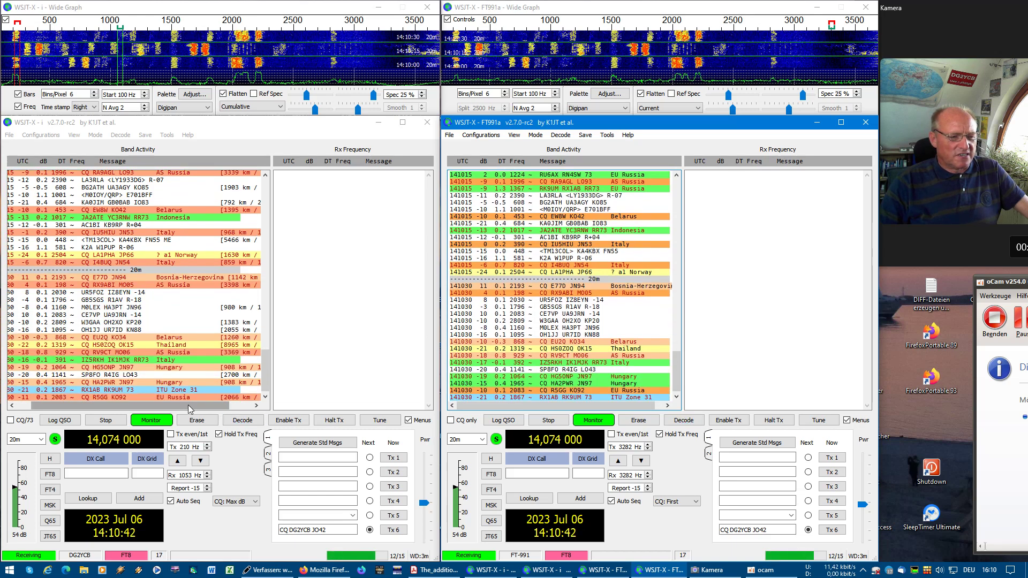
Narrow the i instance's Band Activity pane to the message and country columns, and widen it again to compare the distance and azimuth columns.
left_click_drag(188, 405, 134, 411)
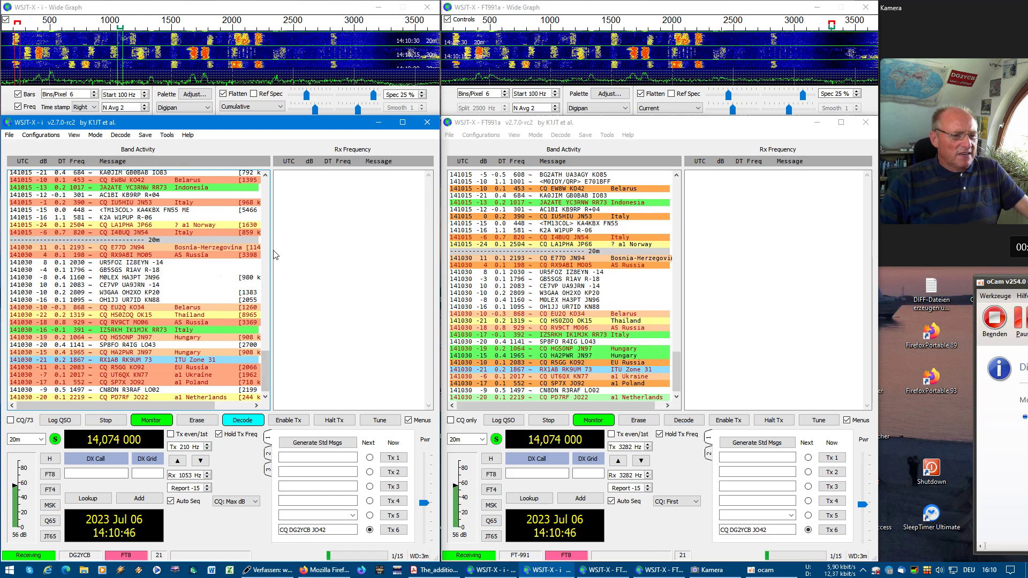
left_click_drag(262, 252, 249, 253)
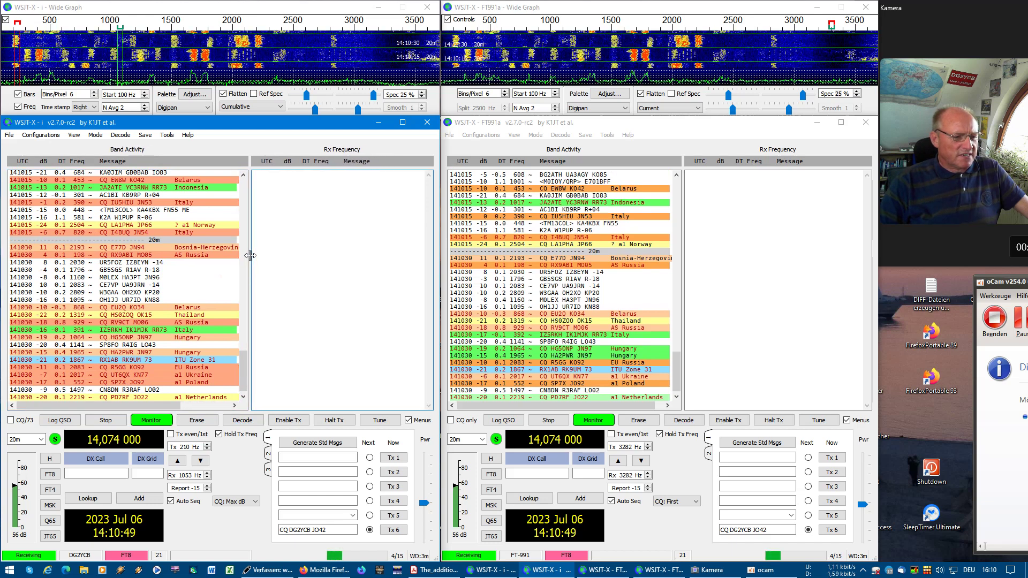
left_click(9, 135)
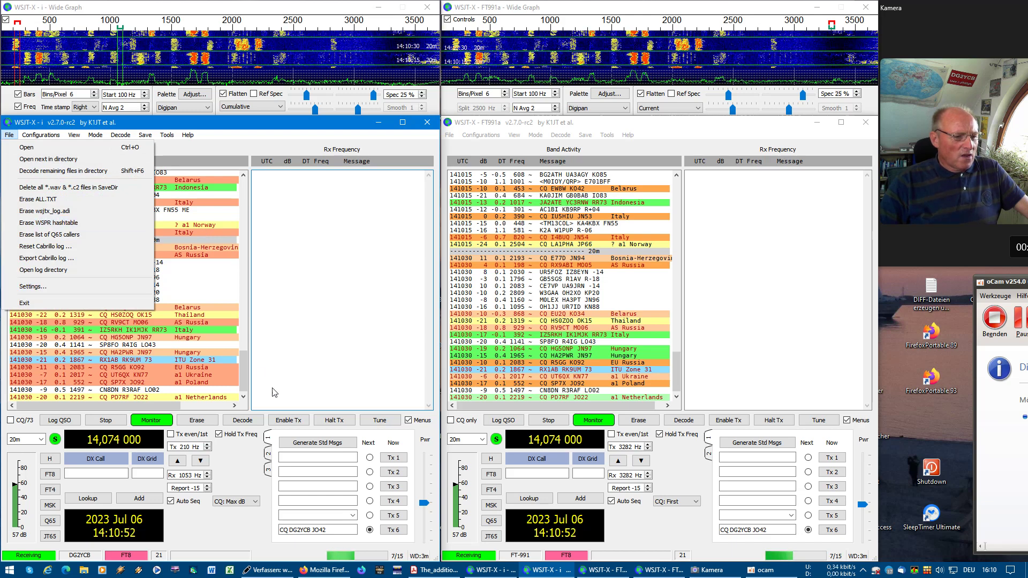
left_click(268, 317)
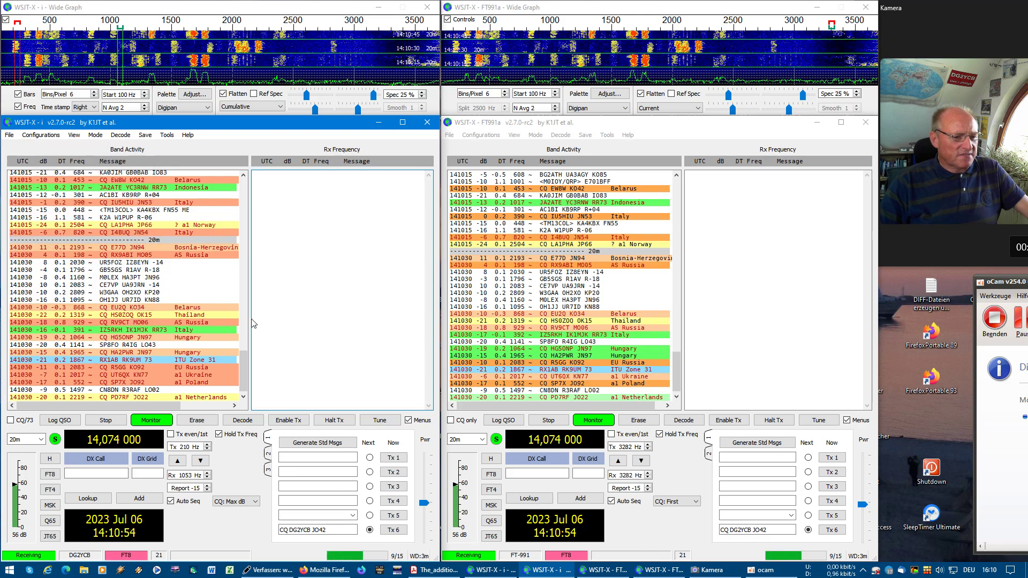
left_click_drag(249, 319, 315, 320)
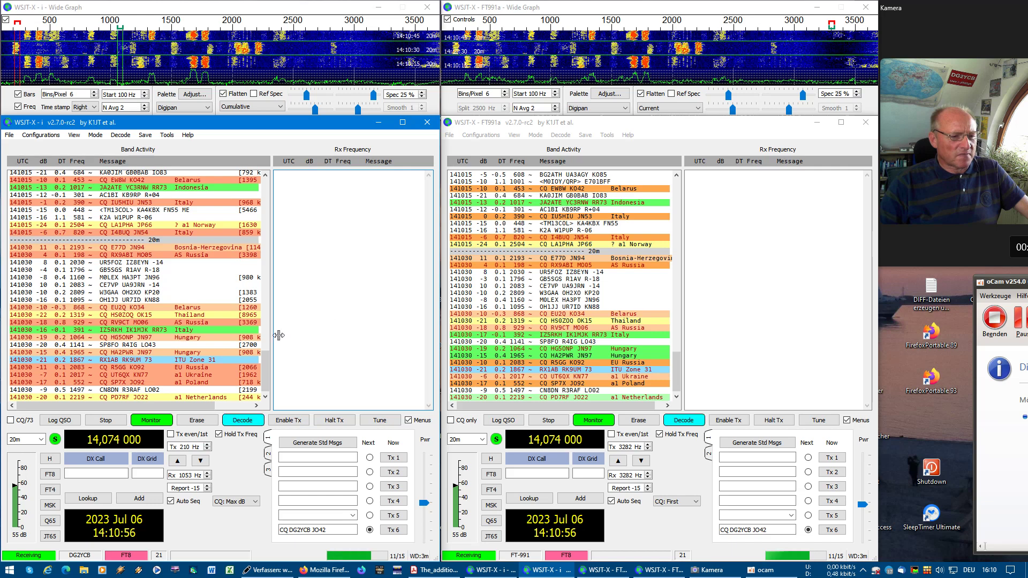
left_click_drag(185, 402, 230, 404)
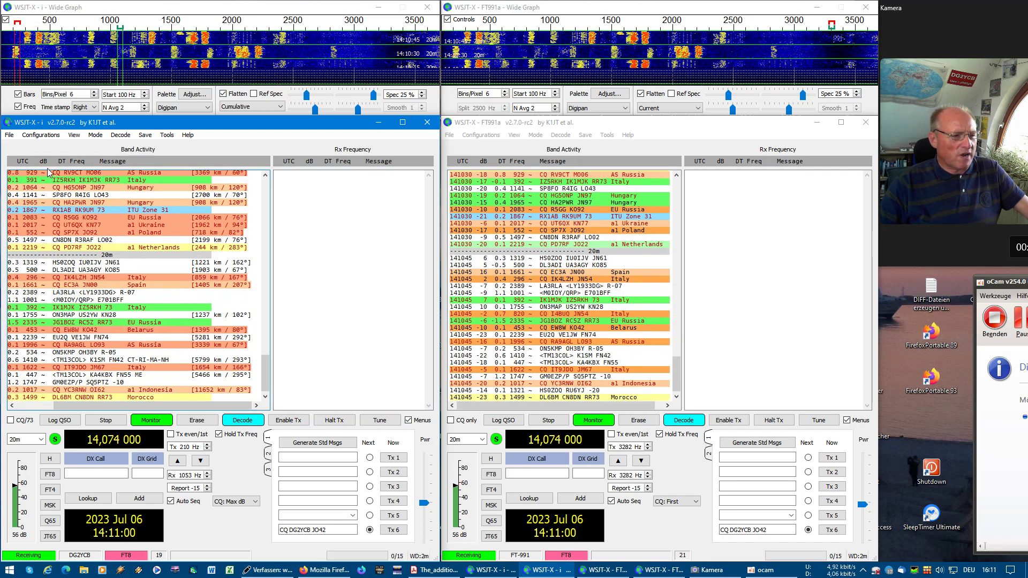
In the i instance's Settings, set Align DXCC / distance / azimuth to 2 and 5, and disable Show azimuth in messages with grid.
left_click(41, 134)
mouse_move(11, 138)
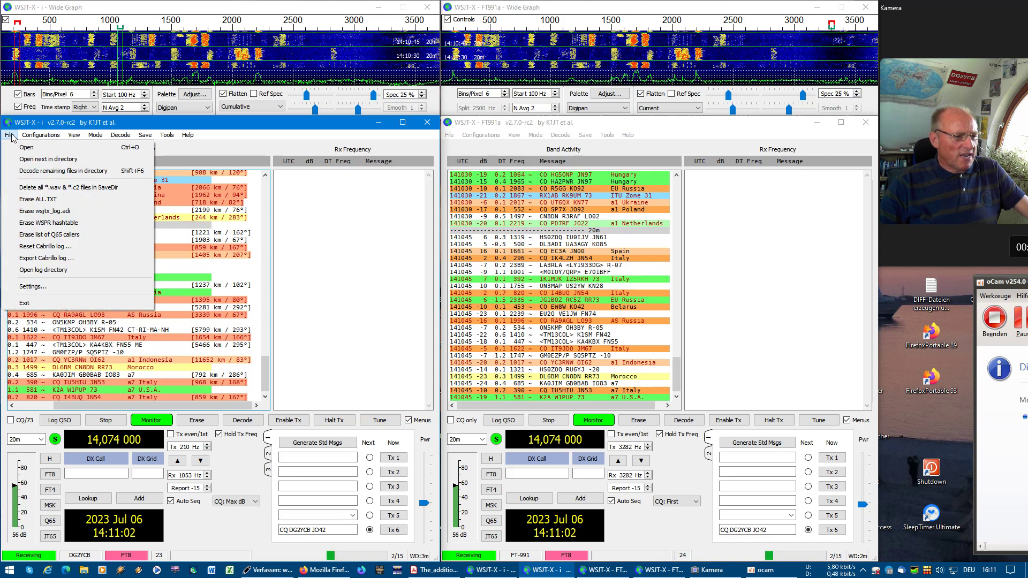
left_click(48, 287)
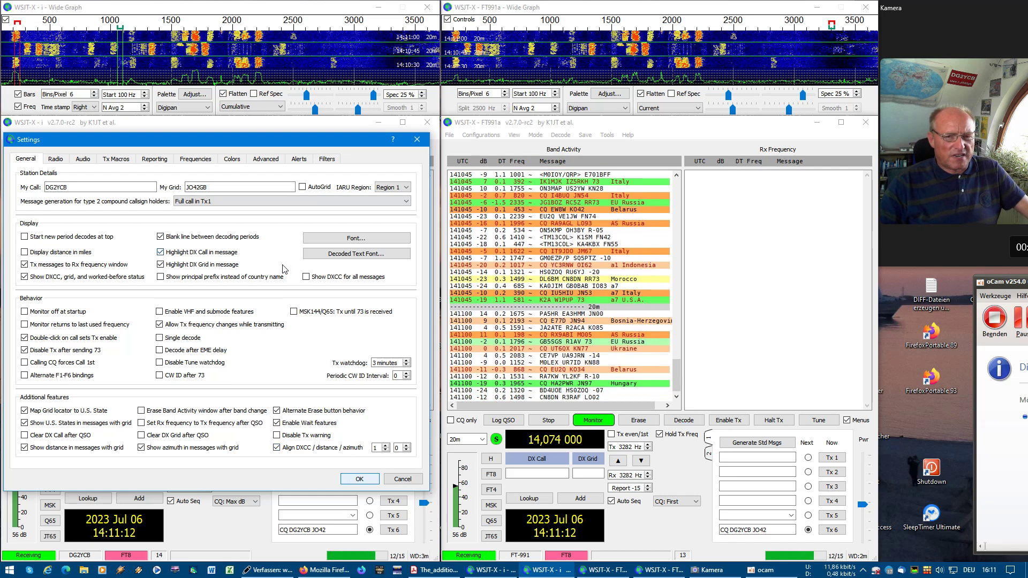
left_click(407, 445)
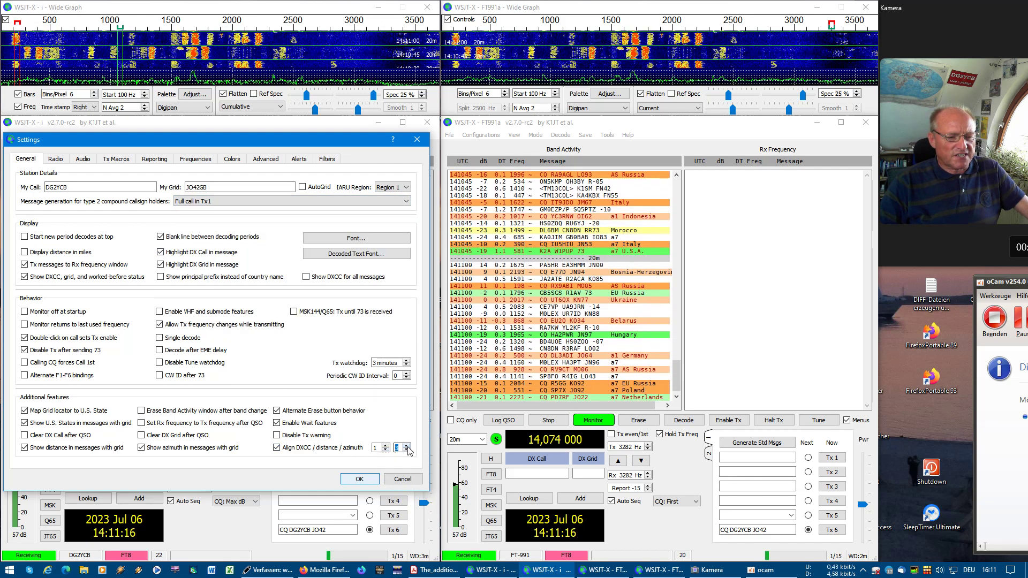
left_click(407, 445)
left_click(407, 446)
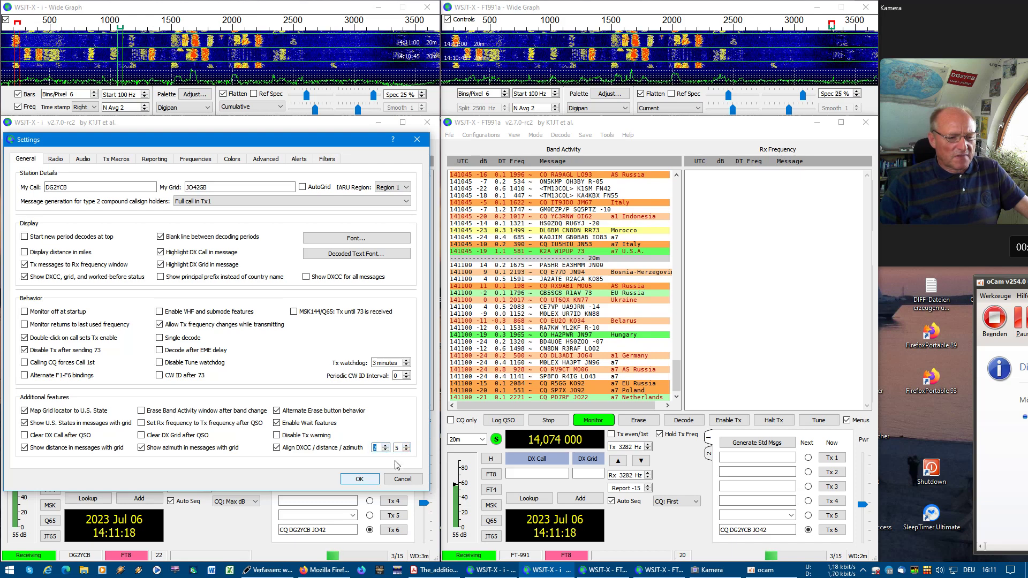
left_click(144, 449)
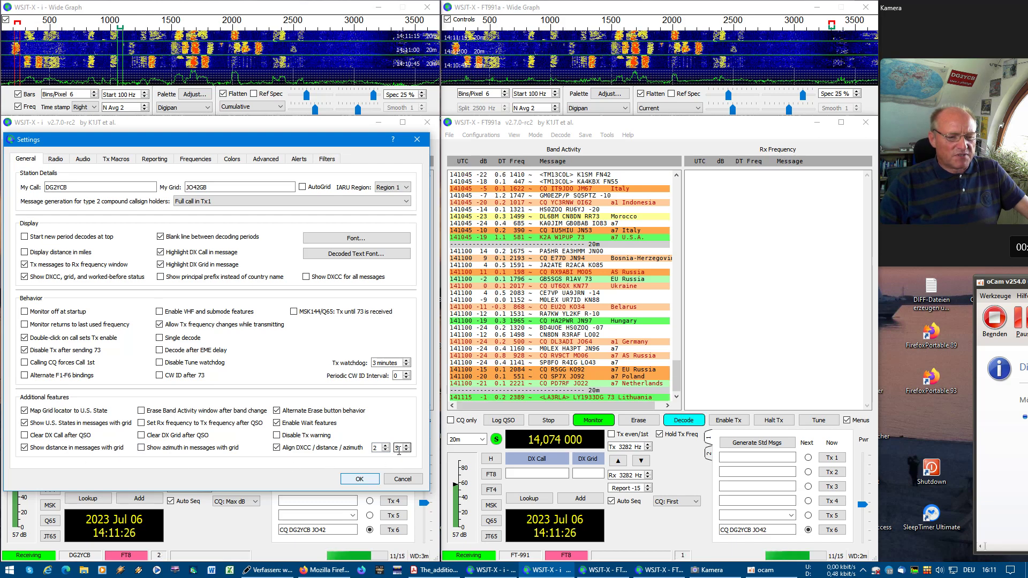
left_click(360, 479)
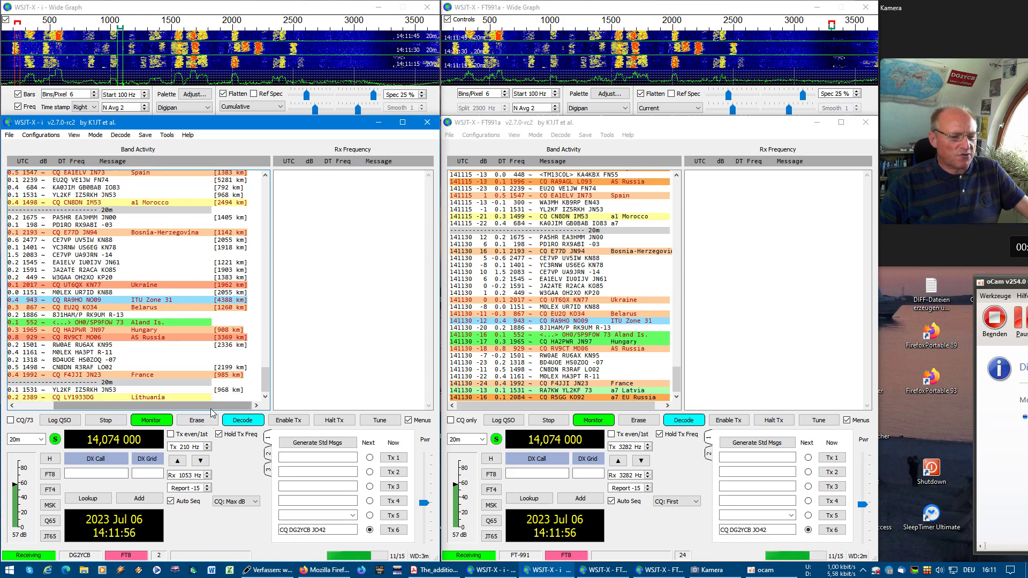
Check the decoded message alignment in the i instance and set Align DXCC / distance / azimuth to 1 and 0.
left_click_drag(211, 406, 171, 400)
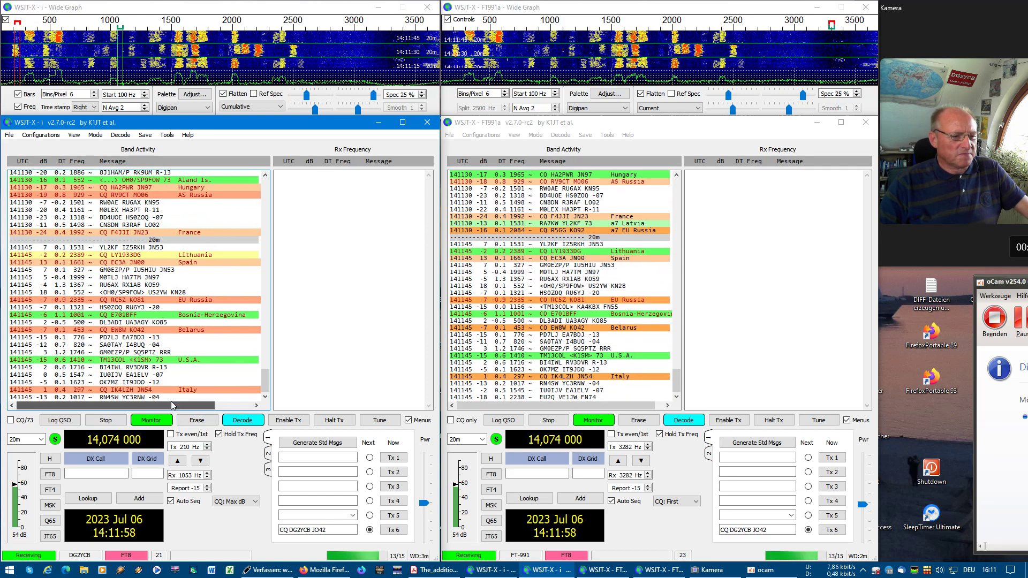
left_click(9, 134)
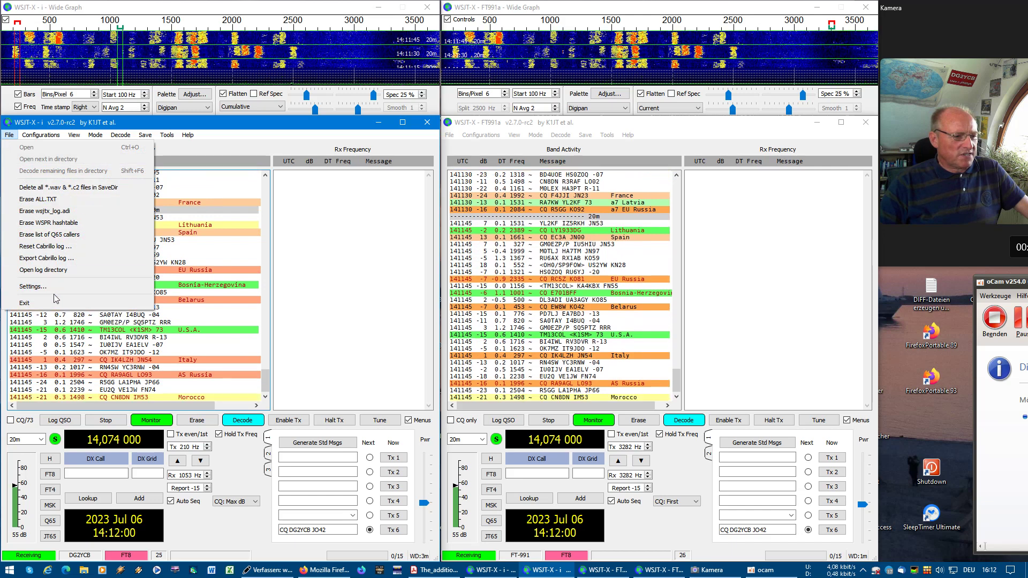
left_click(53, 291)
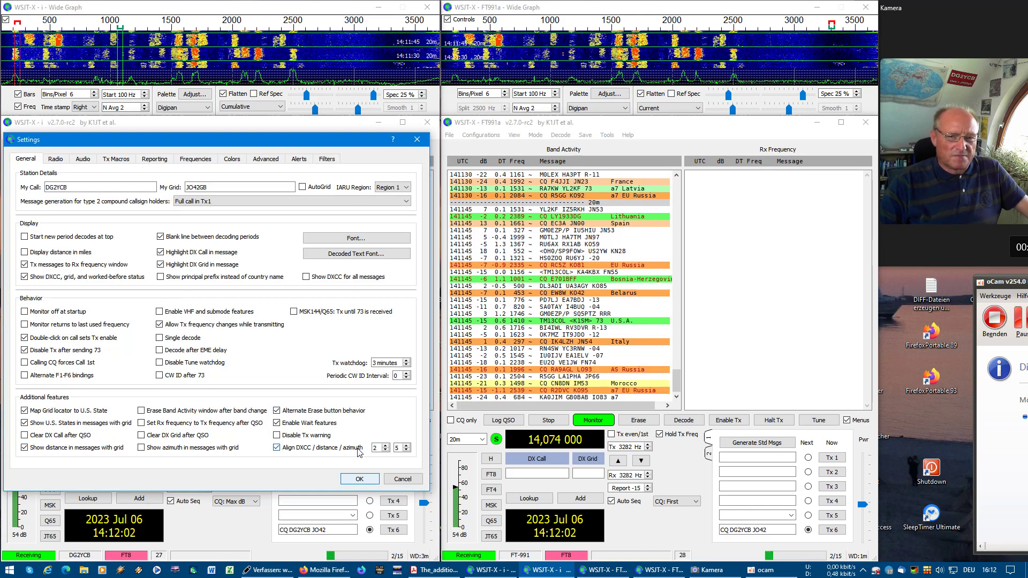
left_click(406, 451)
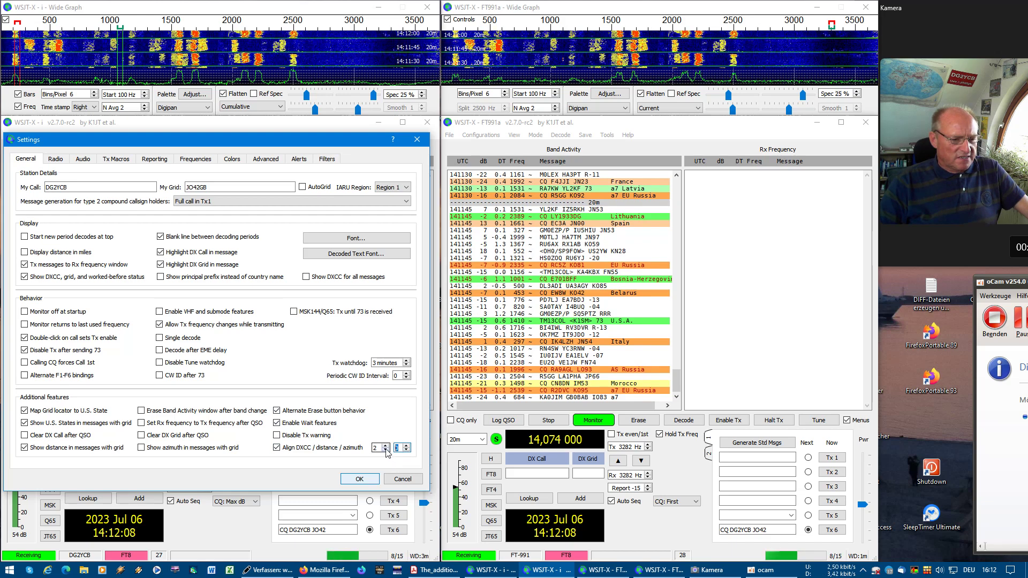
left_click(385, 451)
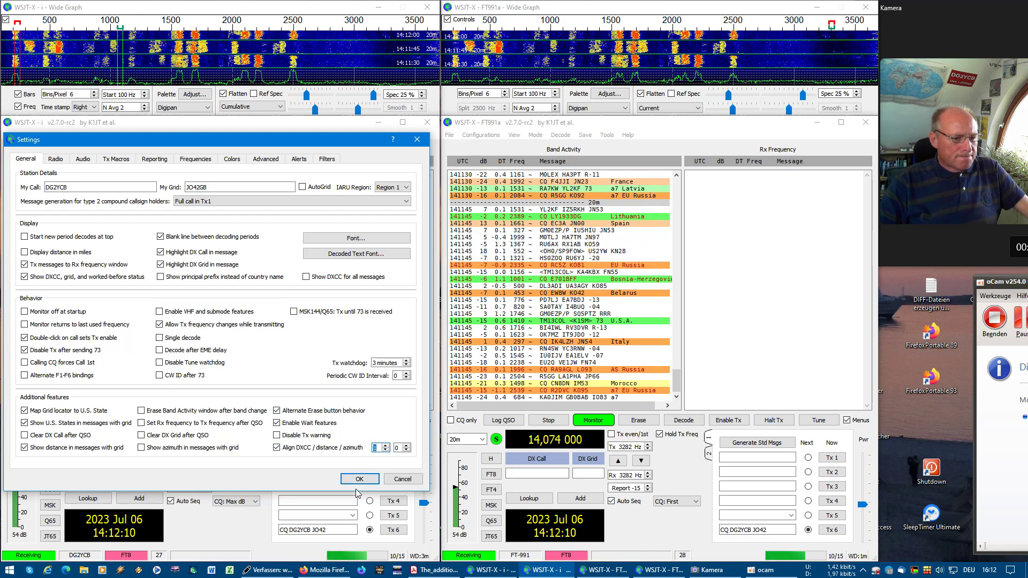
Open Settings for the FT991a instance, compare its General options with the i instance's, and accept both dialogs.
left_click(447, 134)
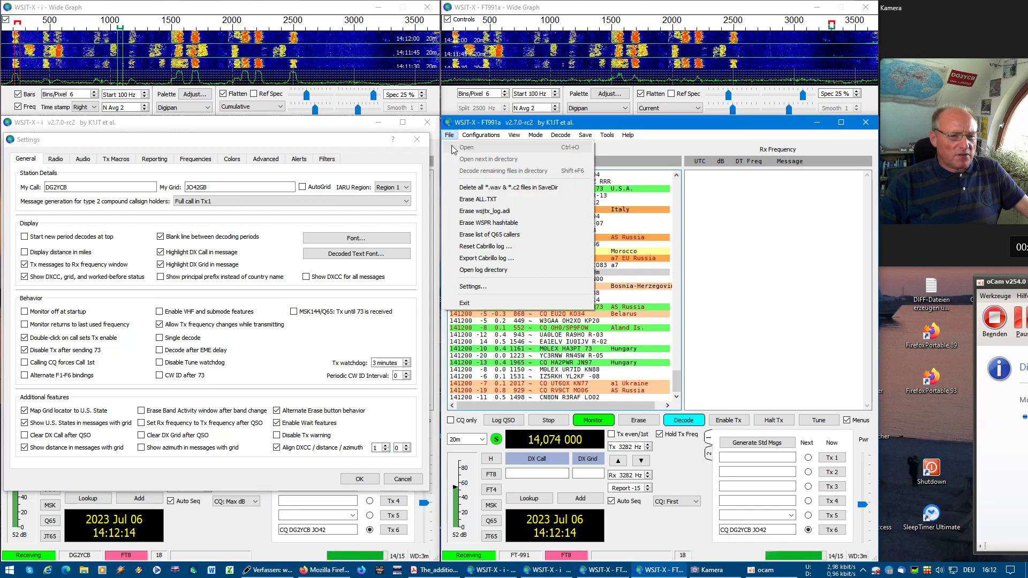
left_click(479, 287)
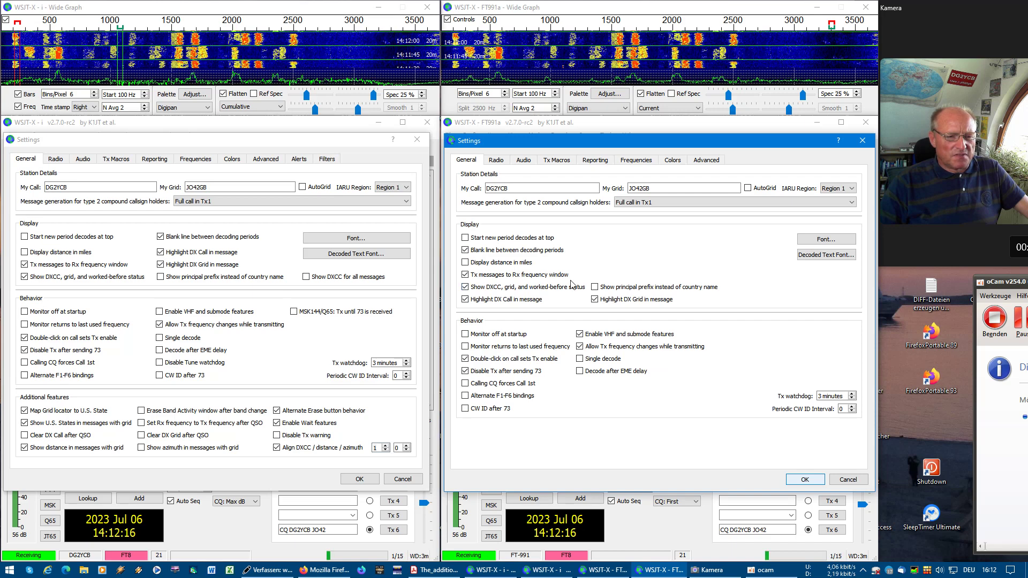
mouse_move(603, 351)
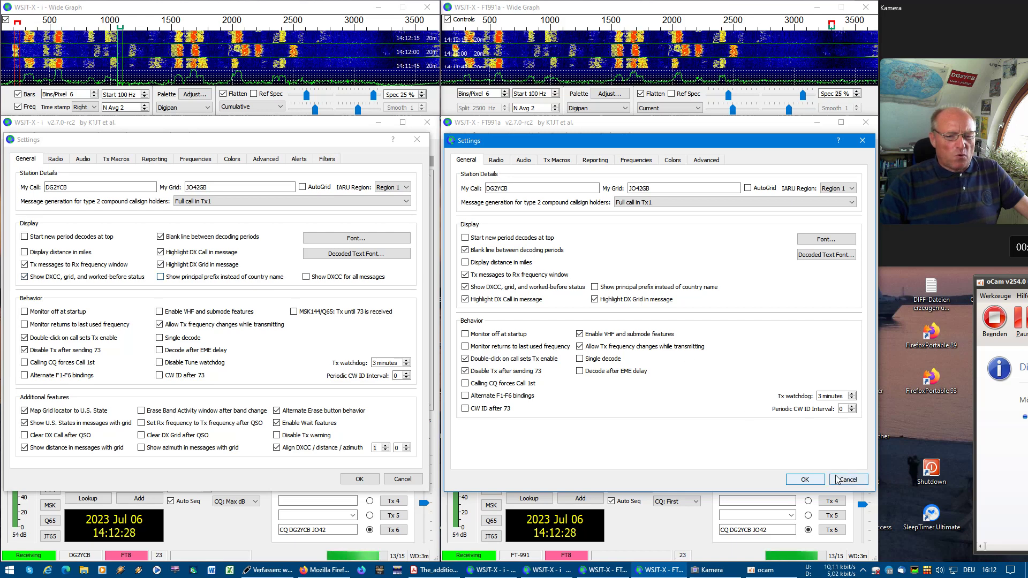
left_click(805, 480)
left_click(361, 480)
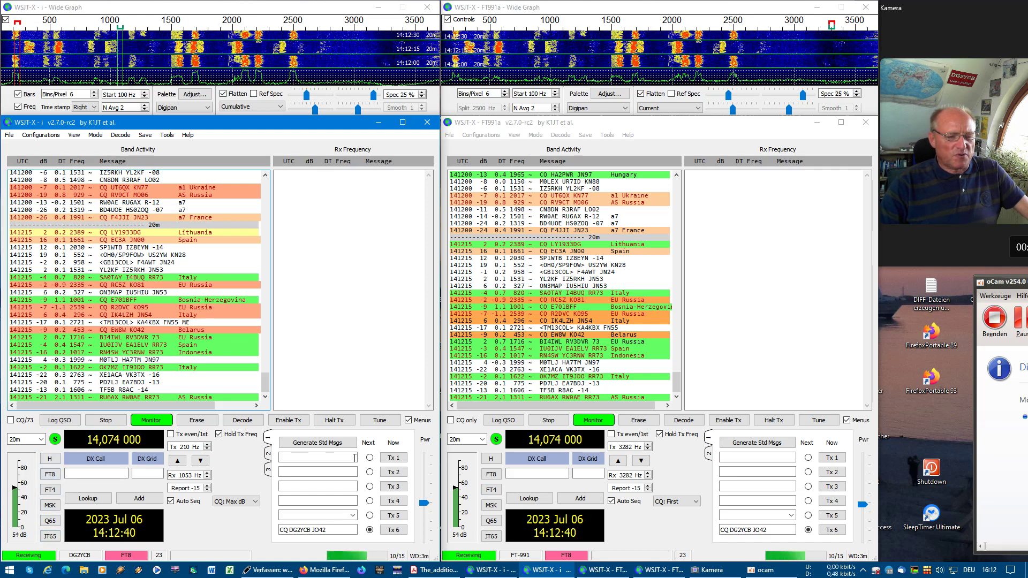
Switch the FT991a instance to FT4 and back to FT8, and toggle its H mode on and off.
left_click(492, 490)
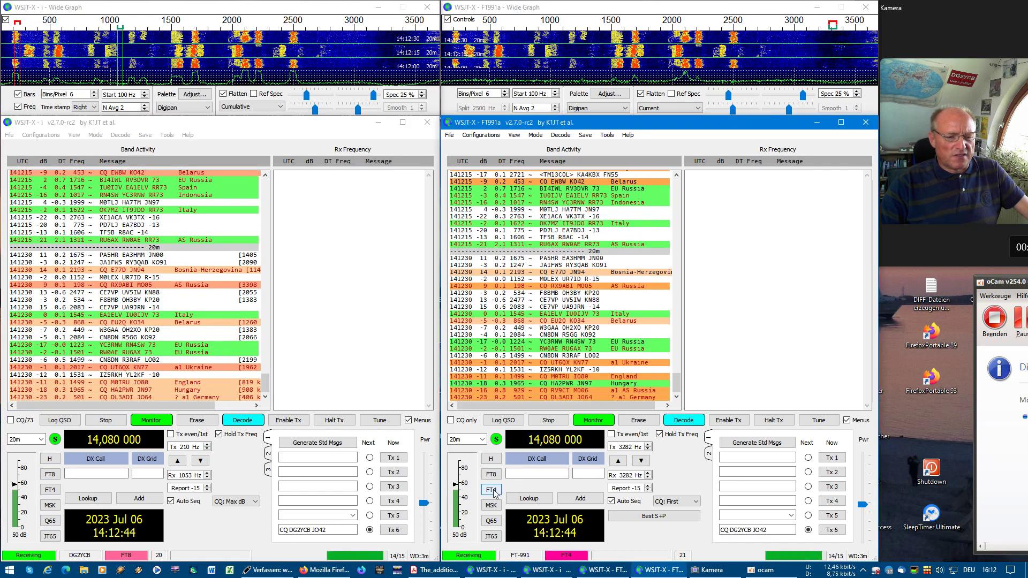
left_click(491, 475)
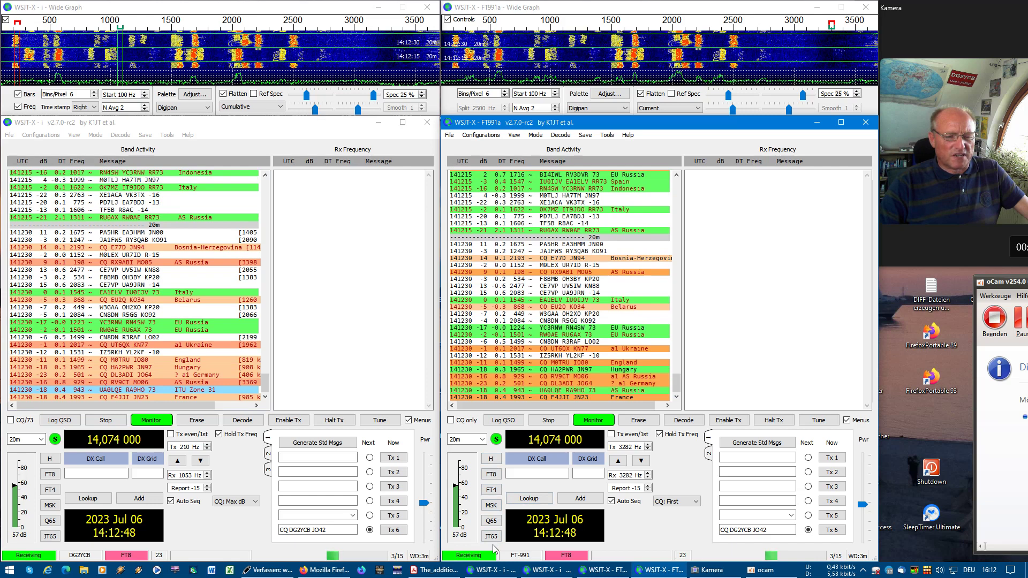
left_click(491, 460)
left_click(492, 460)
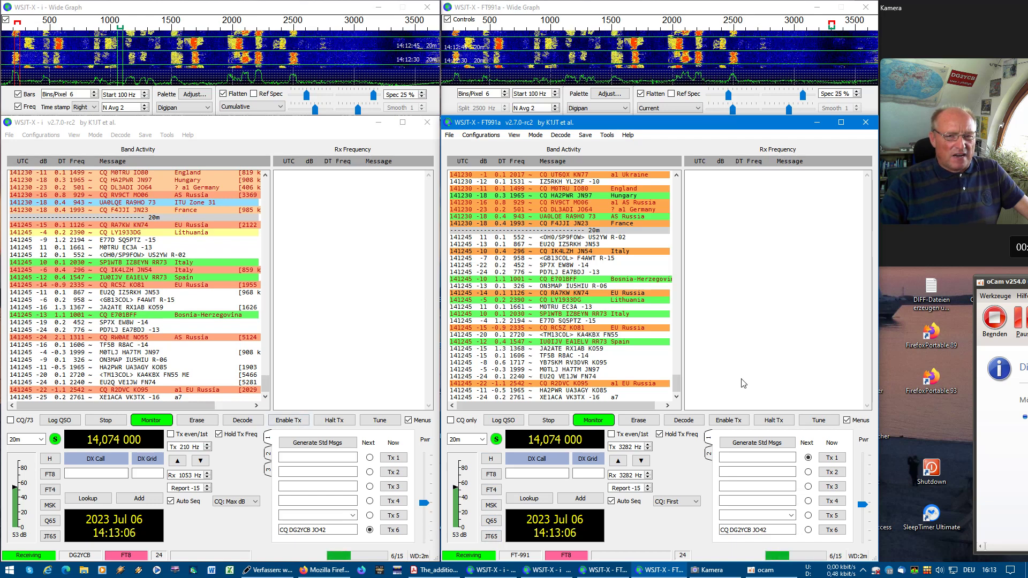
Open the Colors settings of the FT991a and i instances side by side and compare their decode highlighting options.
left_click(448, 136)
left_click(514, 286)
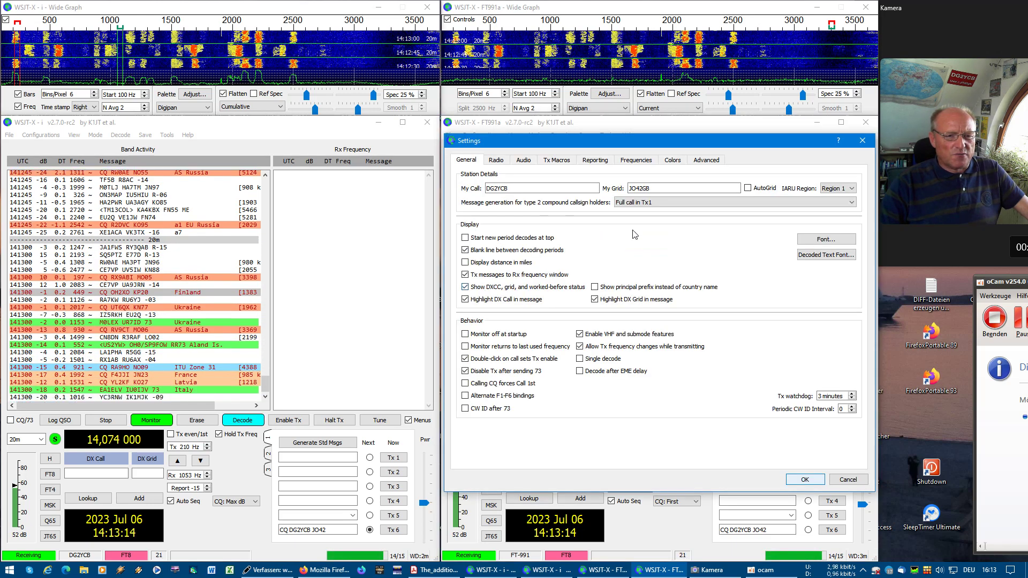
left_click(673, 160)
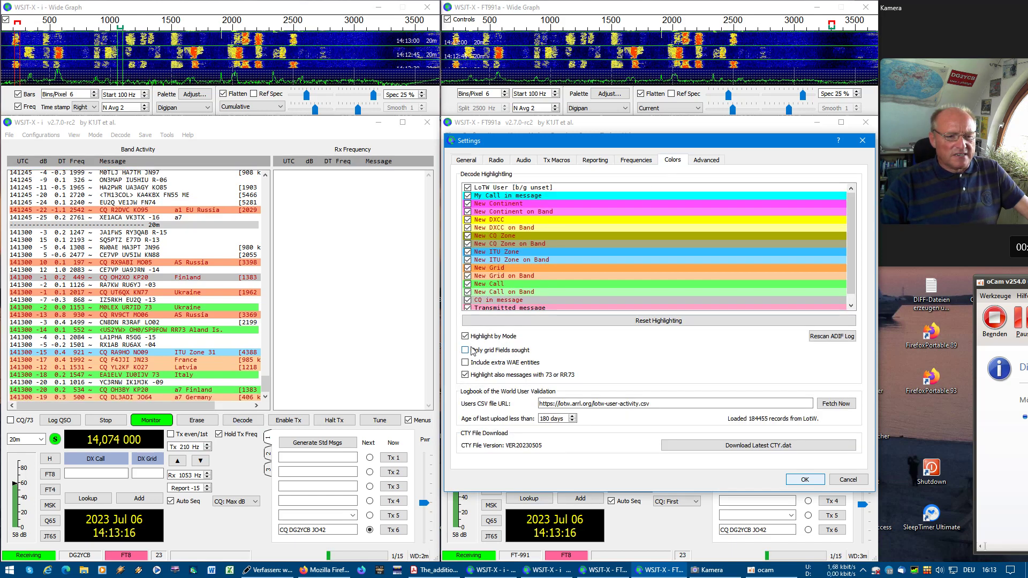
left_click(10, 135)
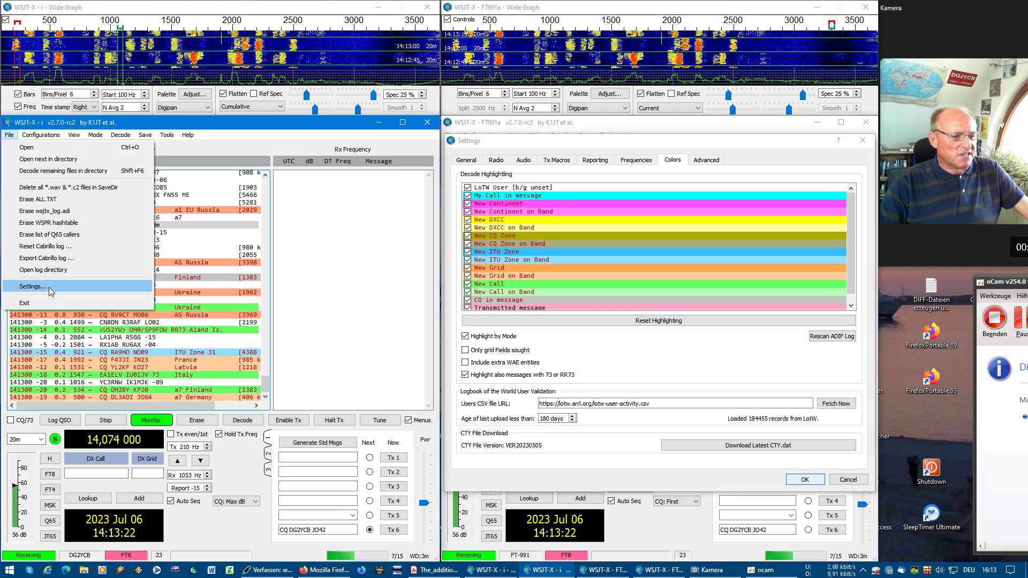
left_click(47, 291)
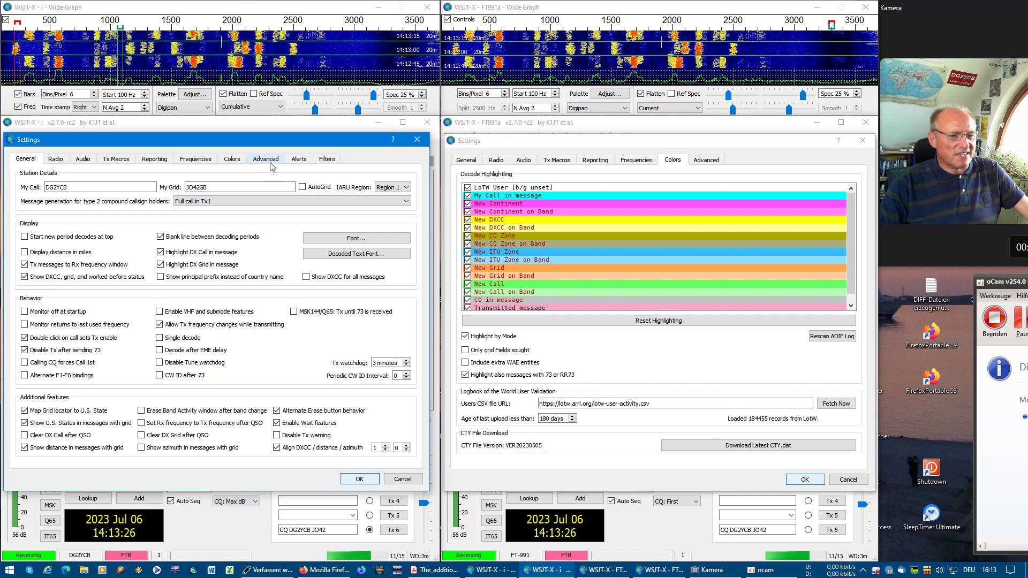
left_click(232, 159)
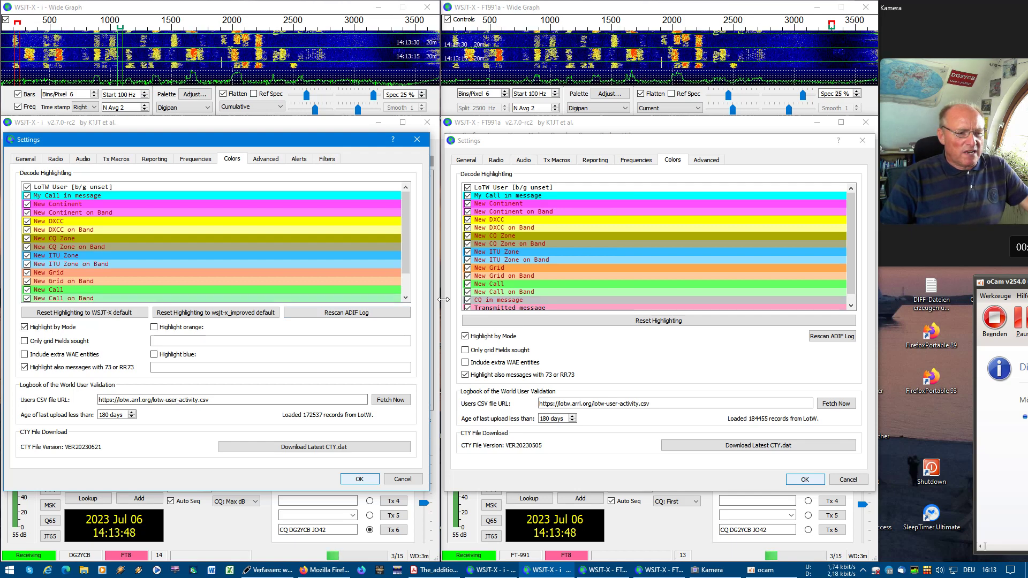
Reset the i instance's decode highlighting to the WSJT-X default, examine the colour list, and reset it to the wsjt-x_improved default.
left_click(119, 316)
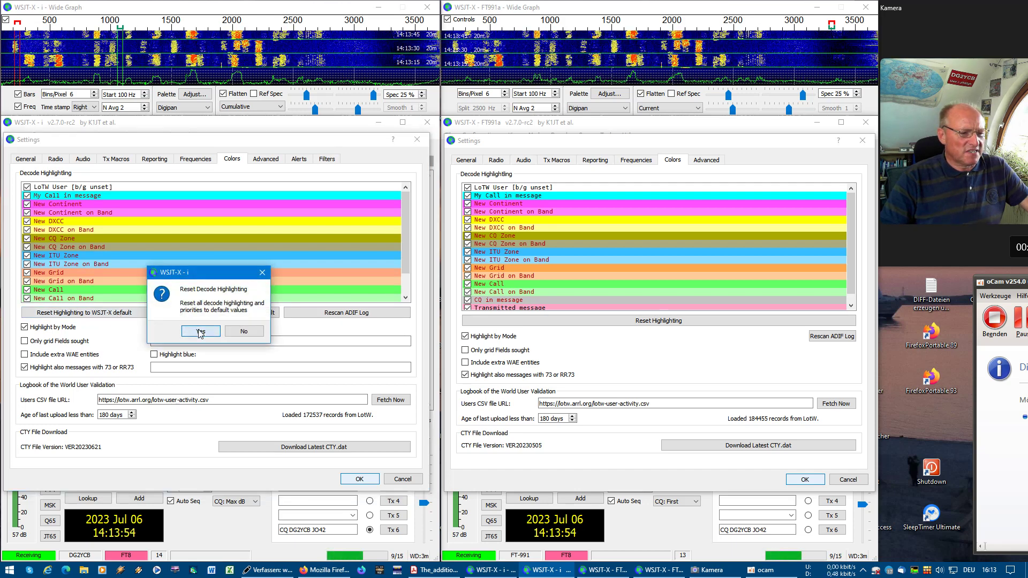
left_click(200, 332)
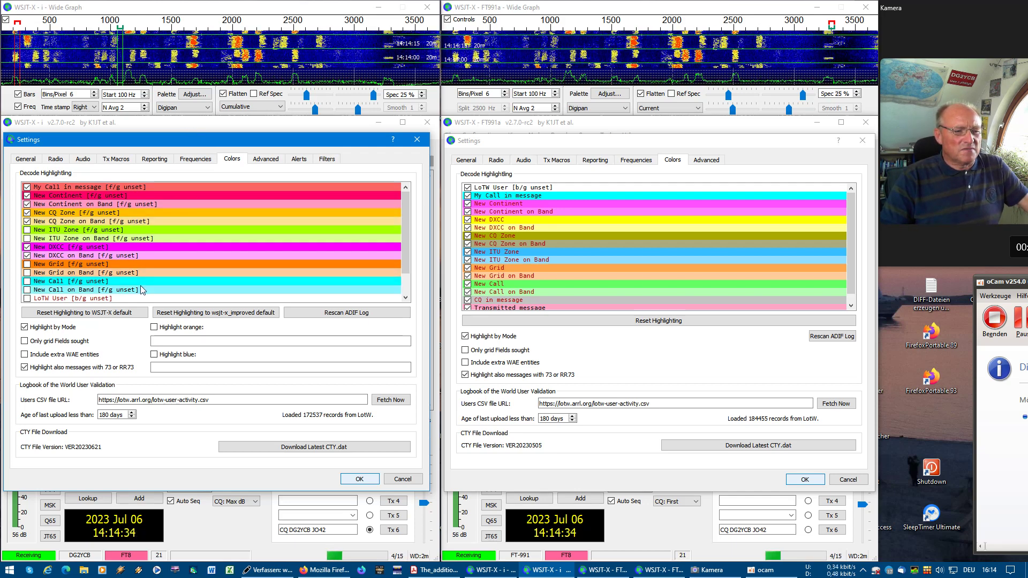
mouse_move(165, 227)
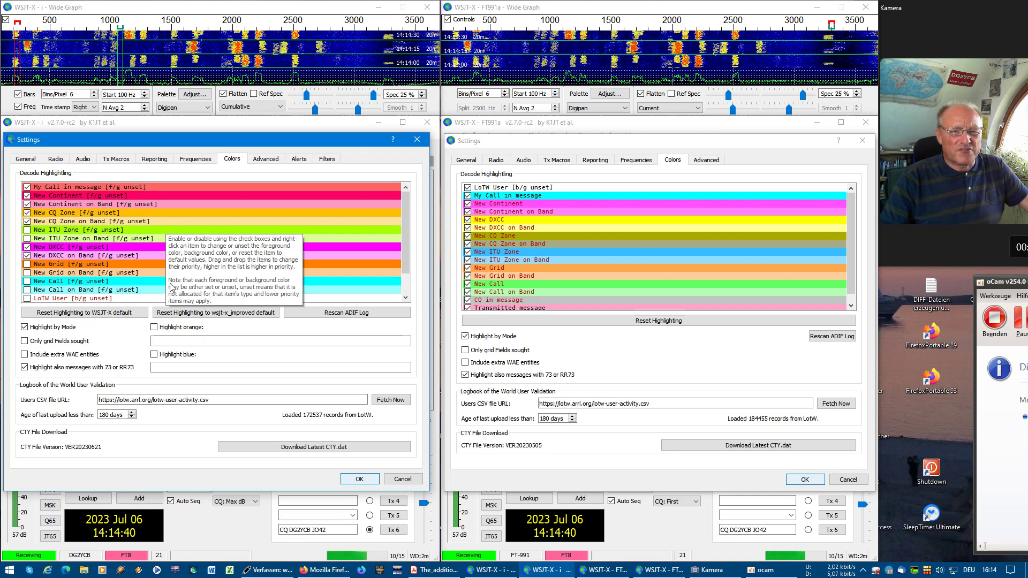
mouse_move(221, 202)
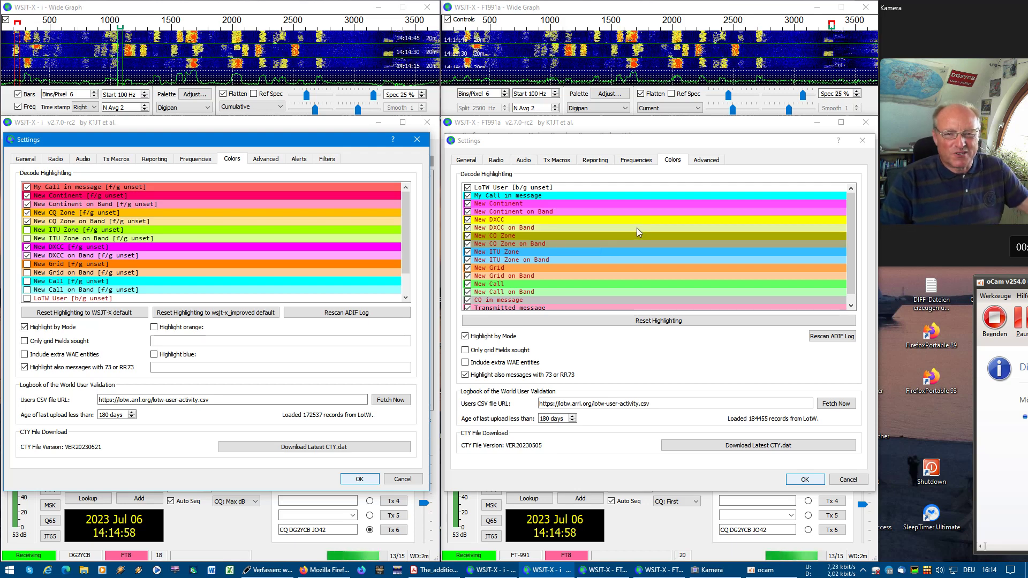
left_click(204, 313)
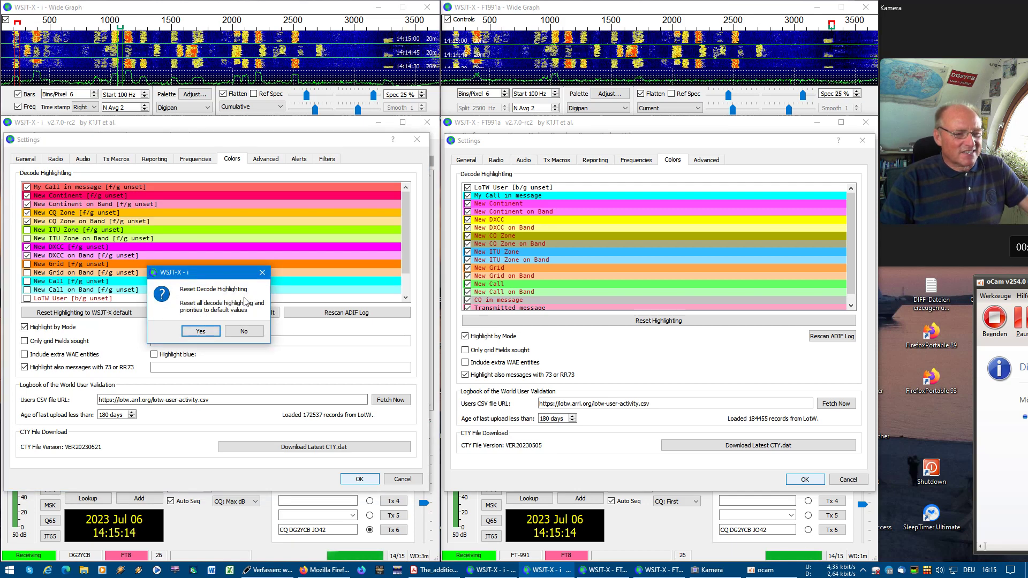
left_click(201, 332)
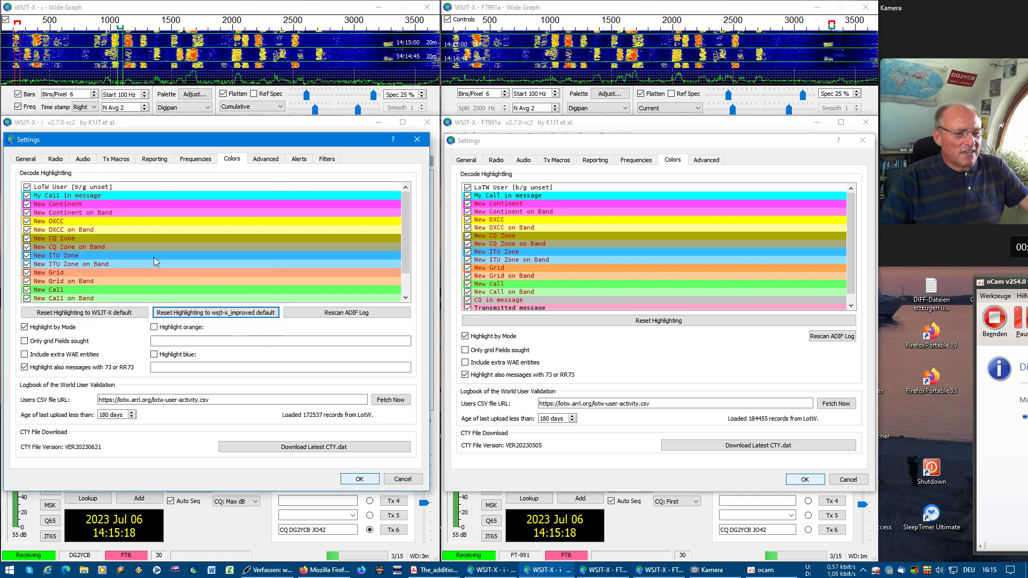
Move the i instance's Settings dialog clear of the band activity and enter "F1JUM;EW8W," as the callsigns to highlight in orange.
mouse_move(239, 247)
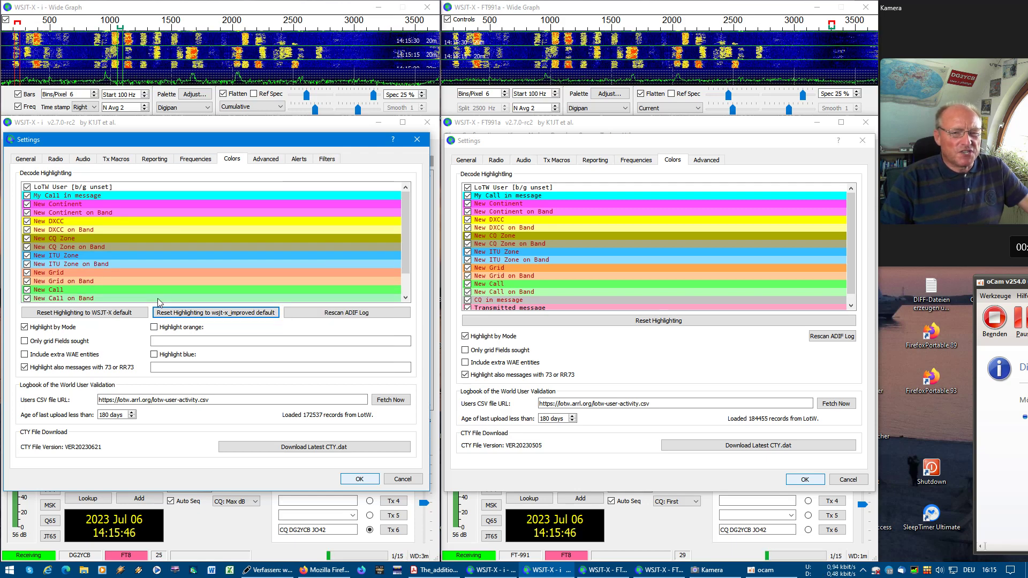
mouse_move(157, 300)
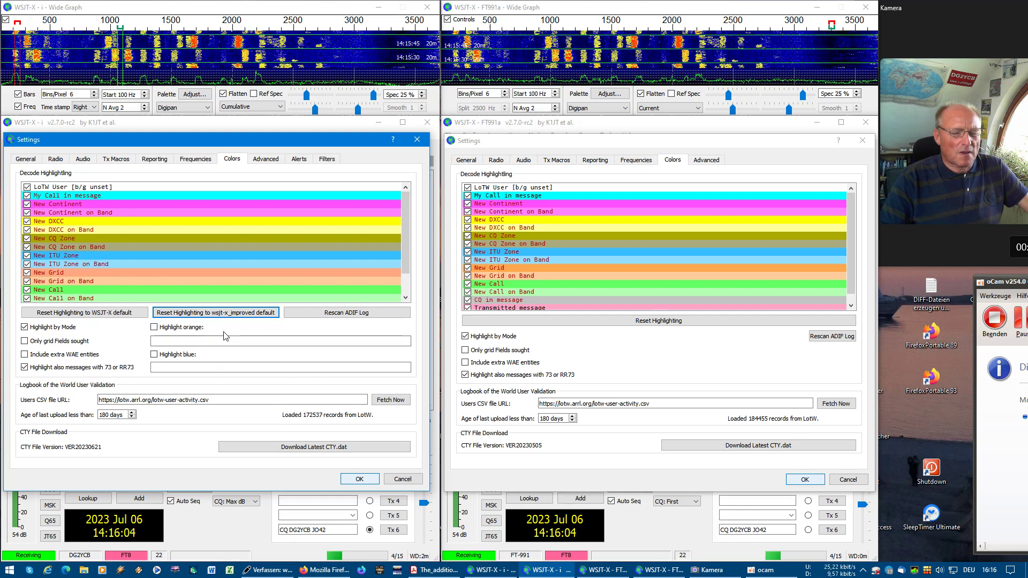
mouse_move(200, 367)
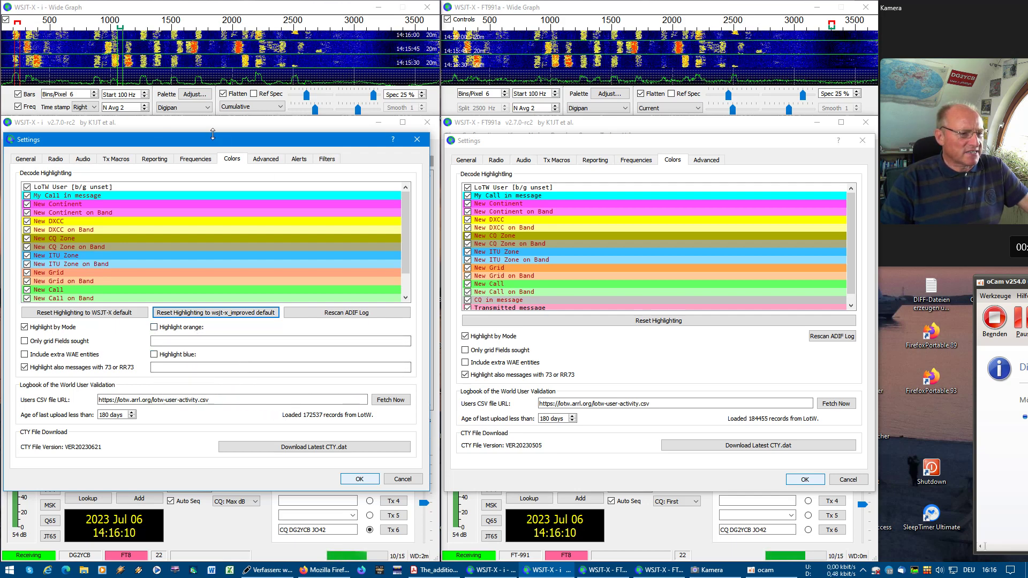
left_click_drag(212, 148, 459, 137)
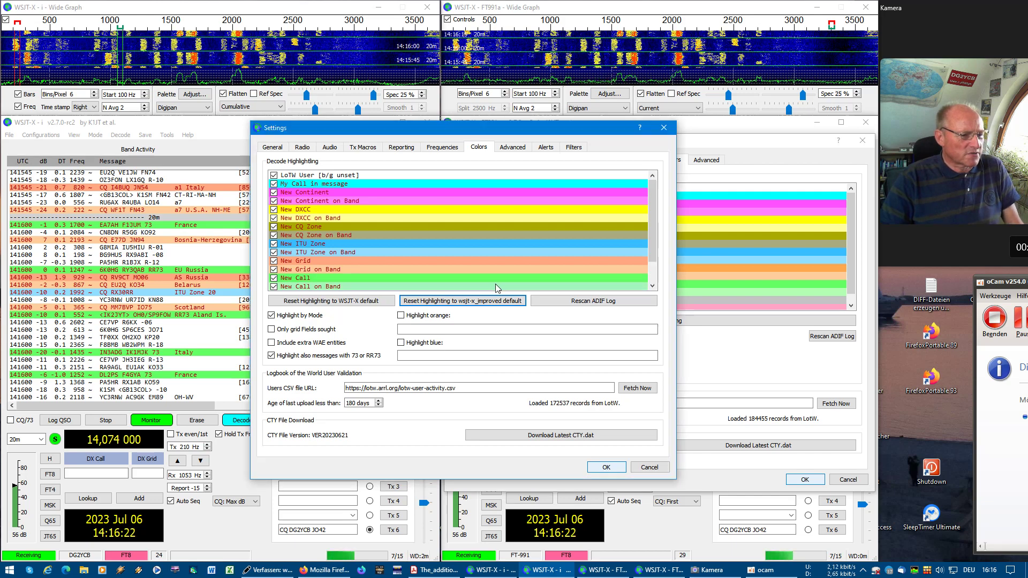
left_click(464, 329)
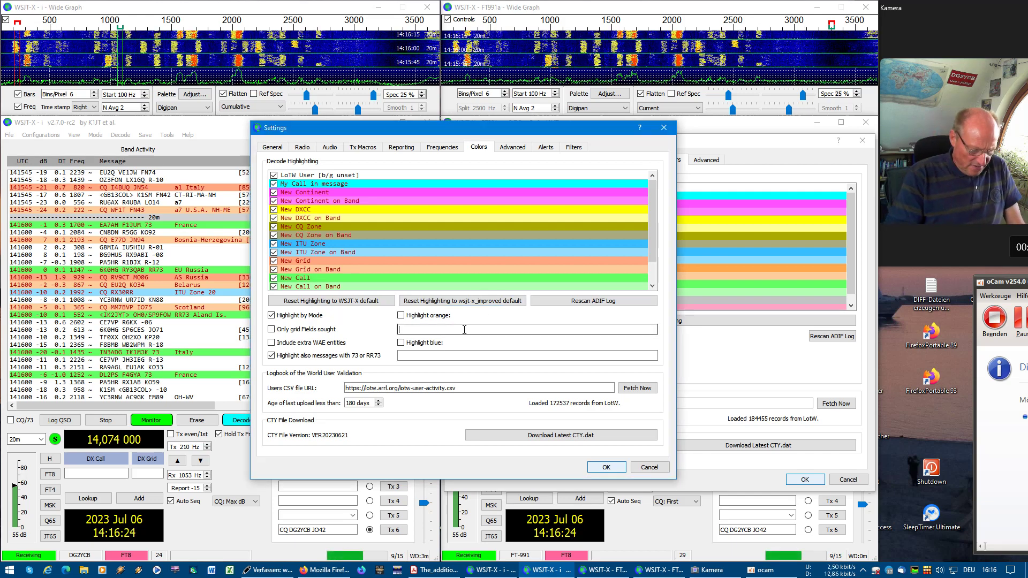
type("F1")
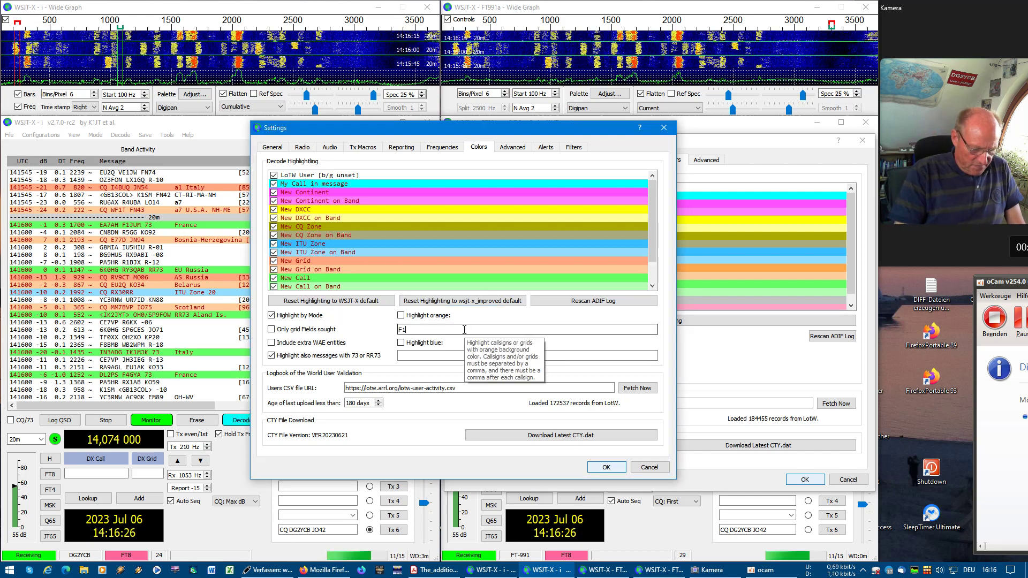
type("JUM")
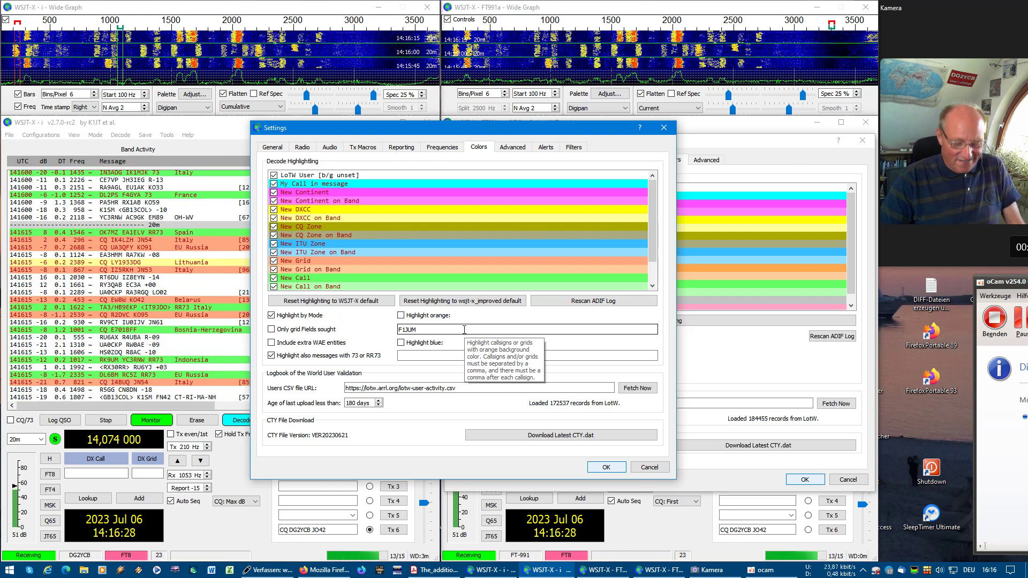
type(";")
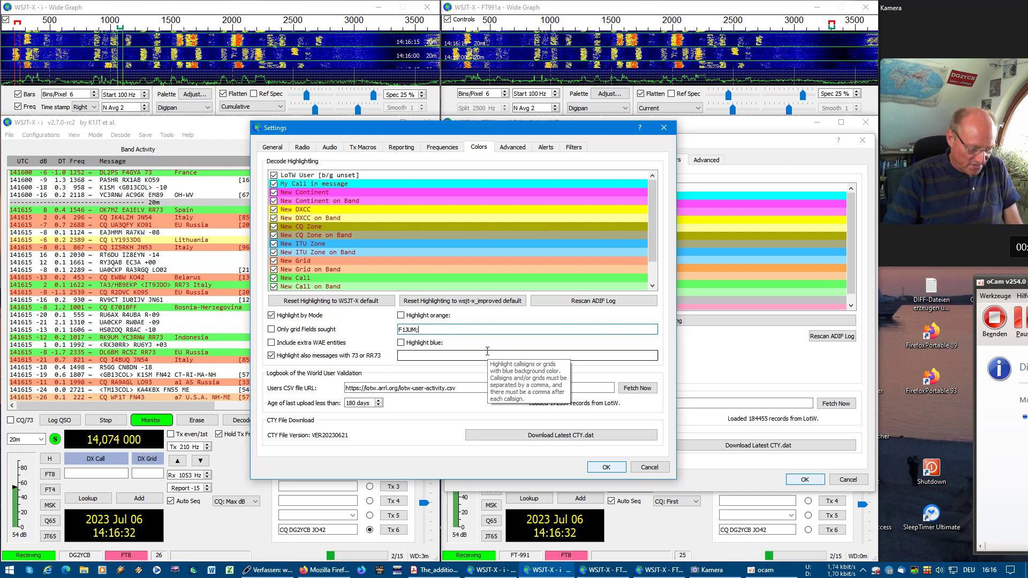
type("EW8")
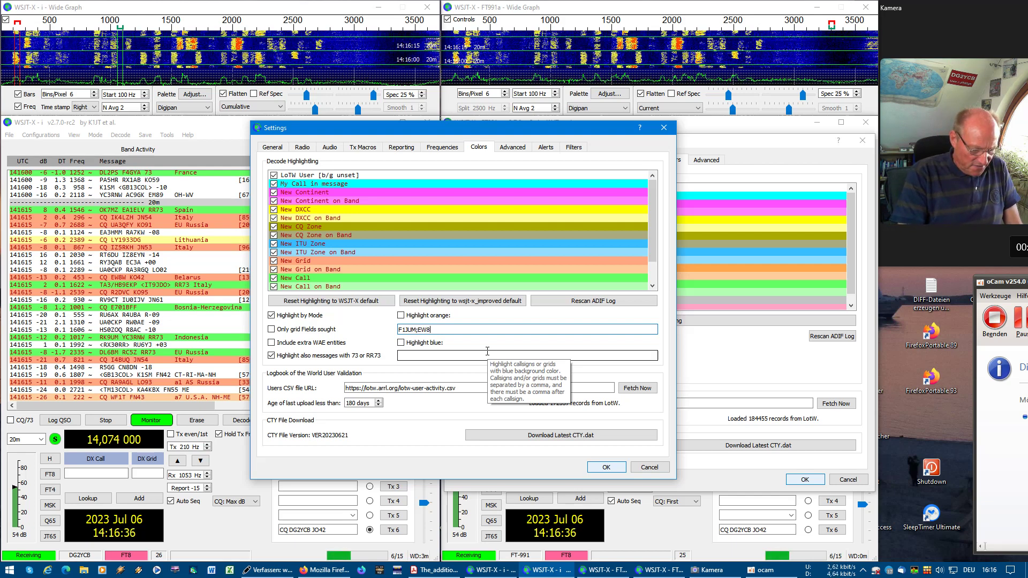
type("W,")
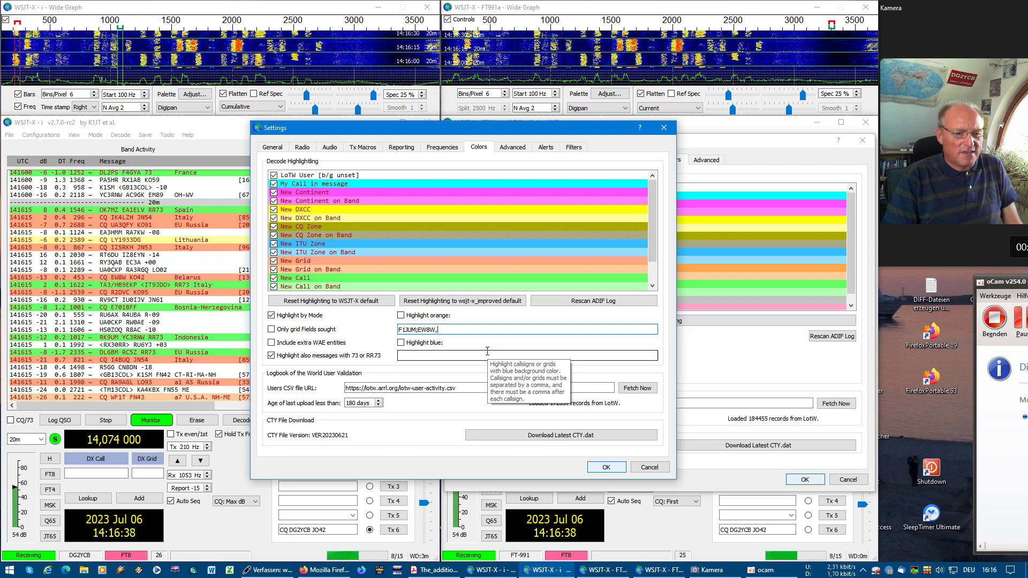
Correct the separators in the orange highlight list so that it reads "F1JUM,EW8W,".
left_click(419, 331)
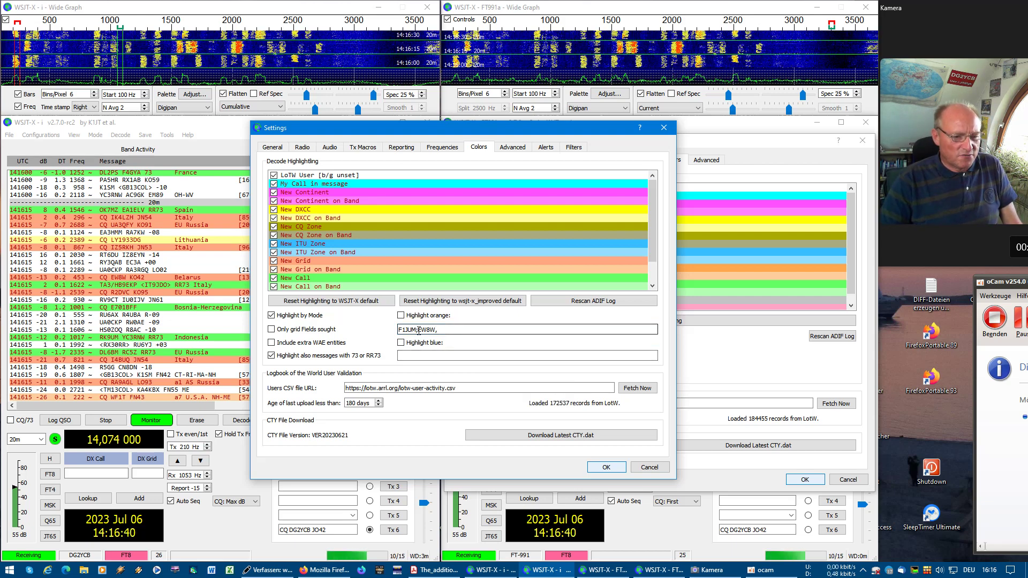
key("BackSpace")
type(",")
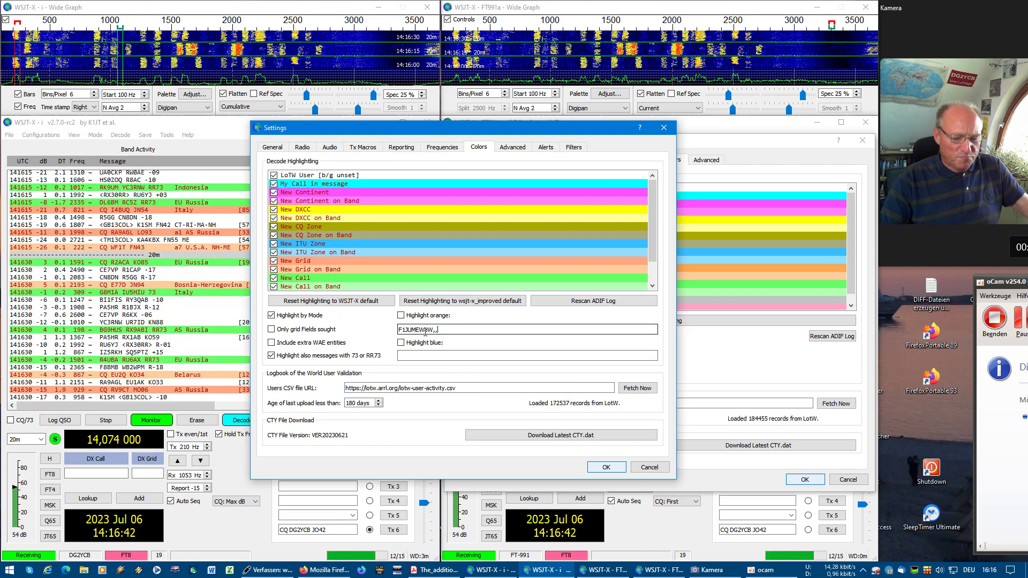
key("BackSpace")
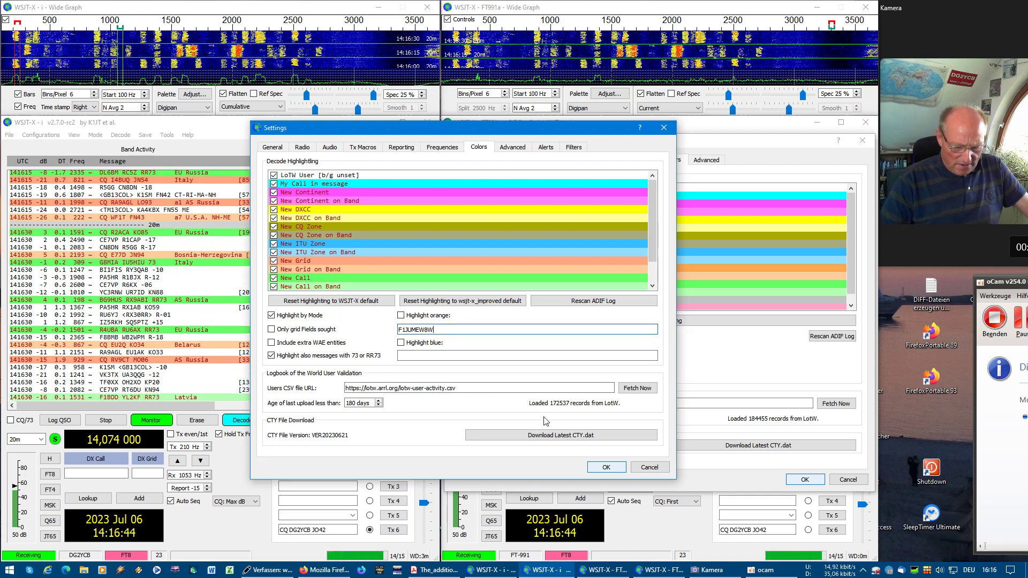
key("Left")
key("Left")
key("Left")
key("Left")
type(",")
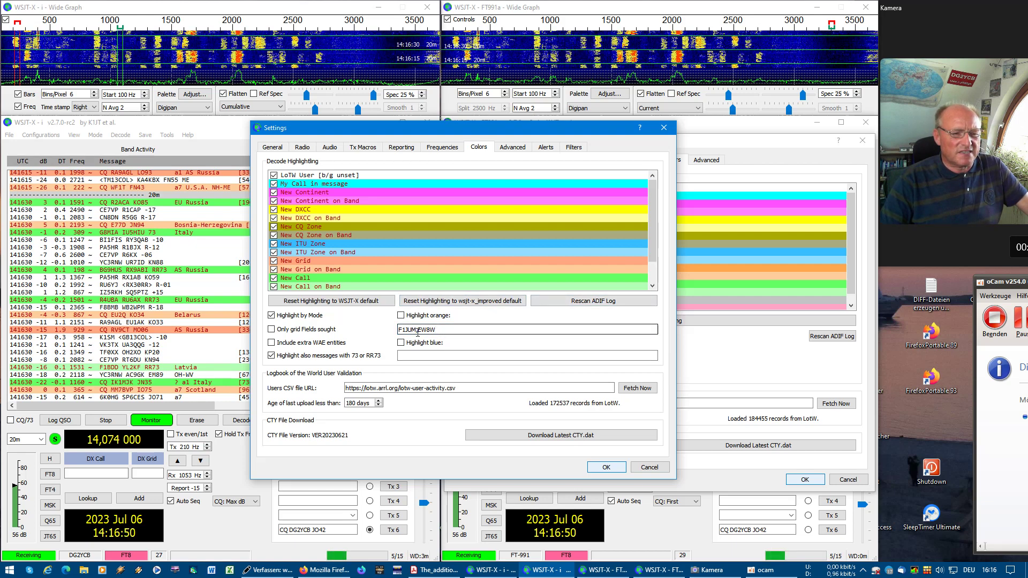
type(",")
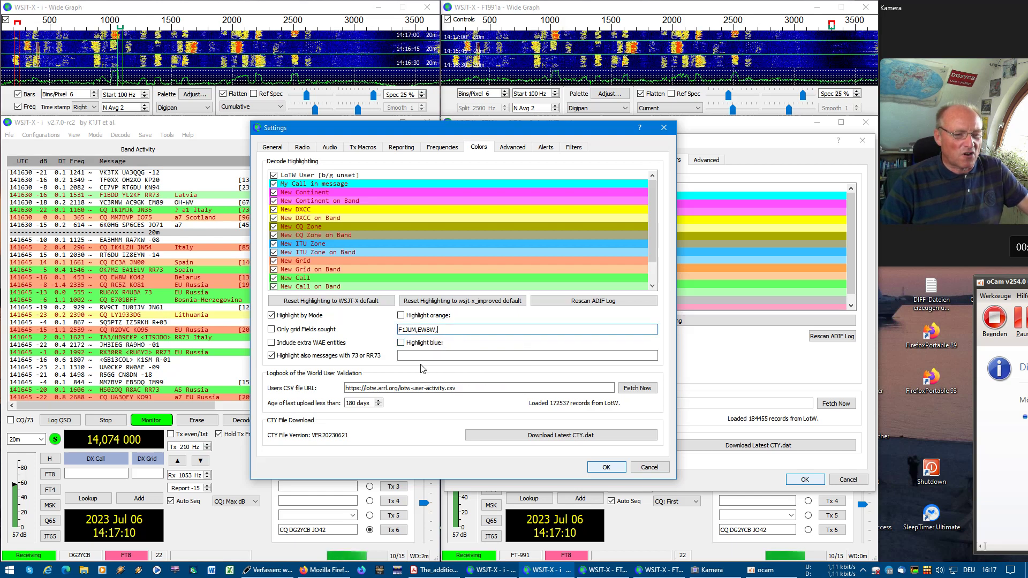
Enter "K1JT,DG2YCB," as the callsigns to highlight in blue.
left_click(421, 358)
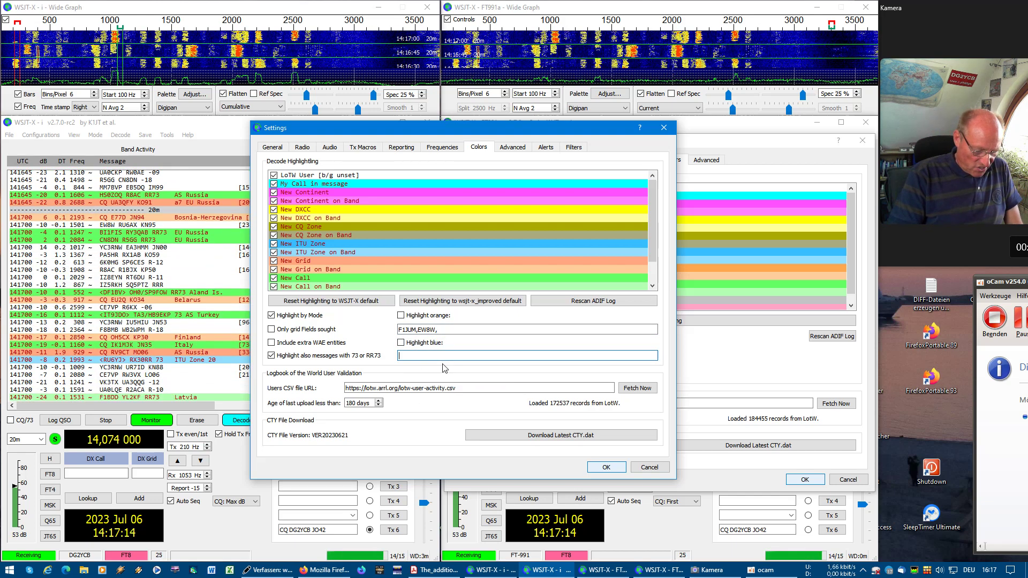
type("K1JT,")
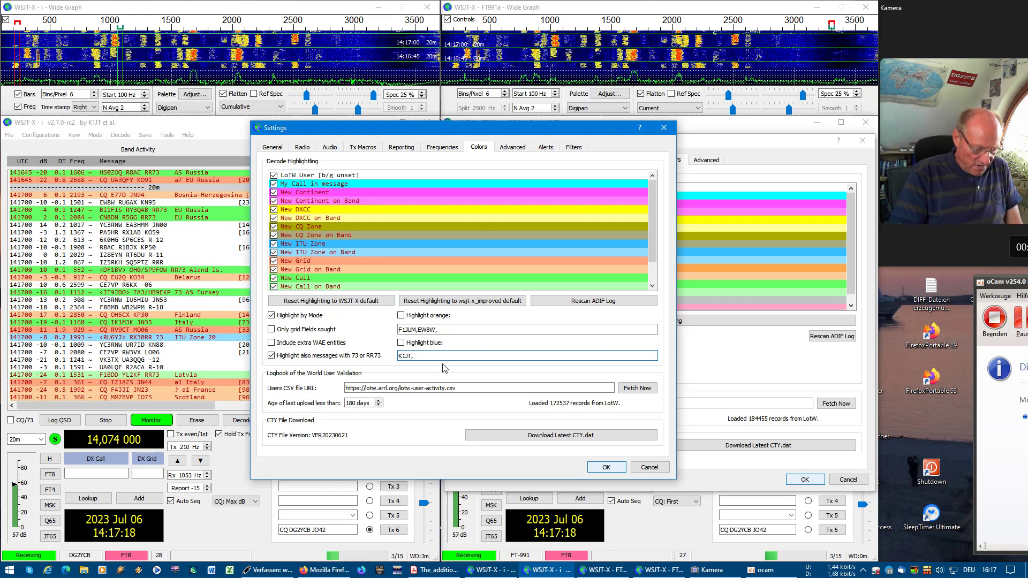
type("DG2YCB")
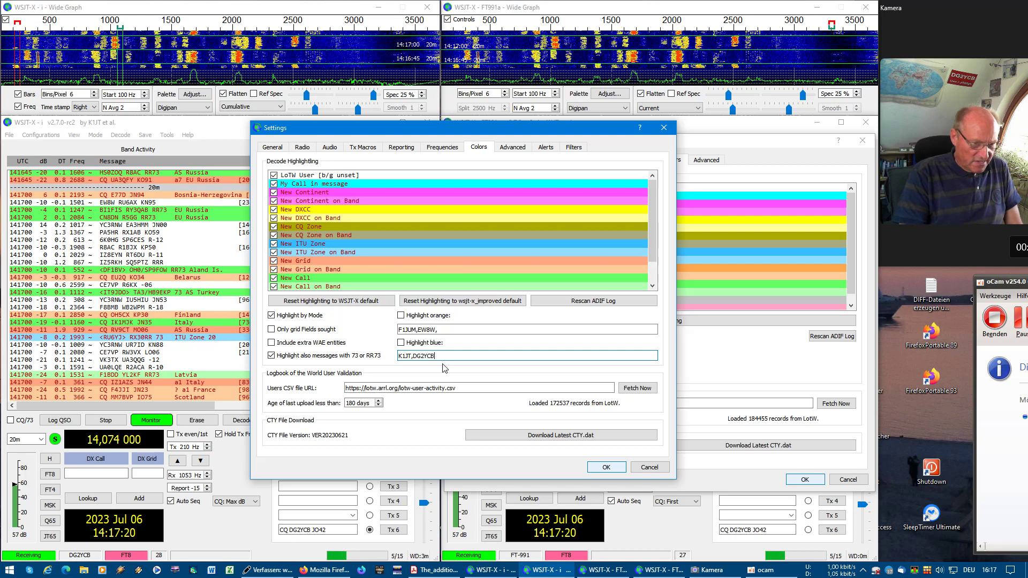
type(",")
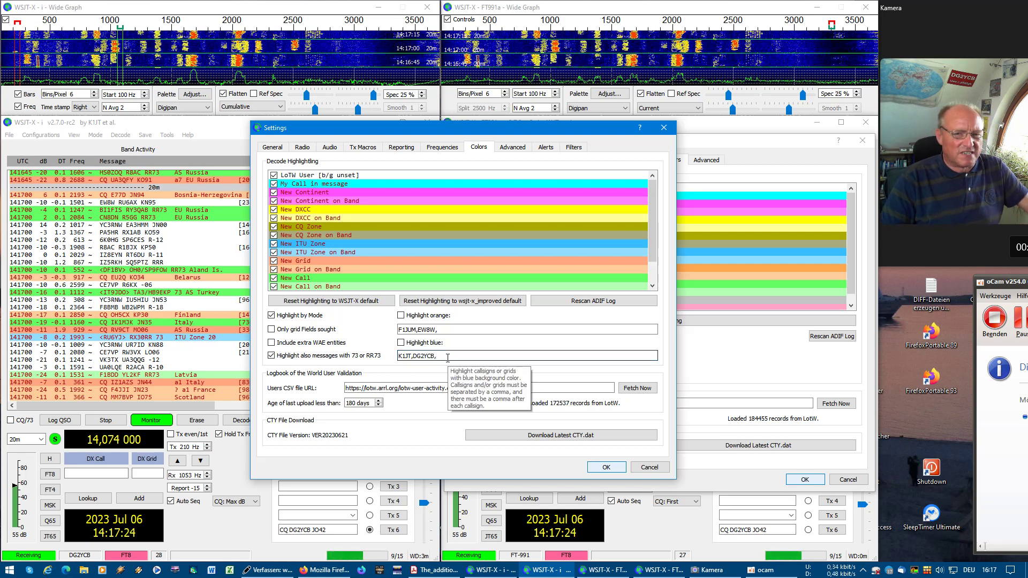
Enable both the blue and orange callsign highlighting, accept the settings, and narrow the i instance's Band Activity pane slightly.
left_click(401, 343)
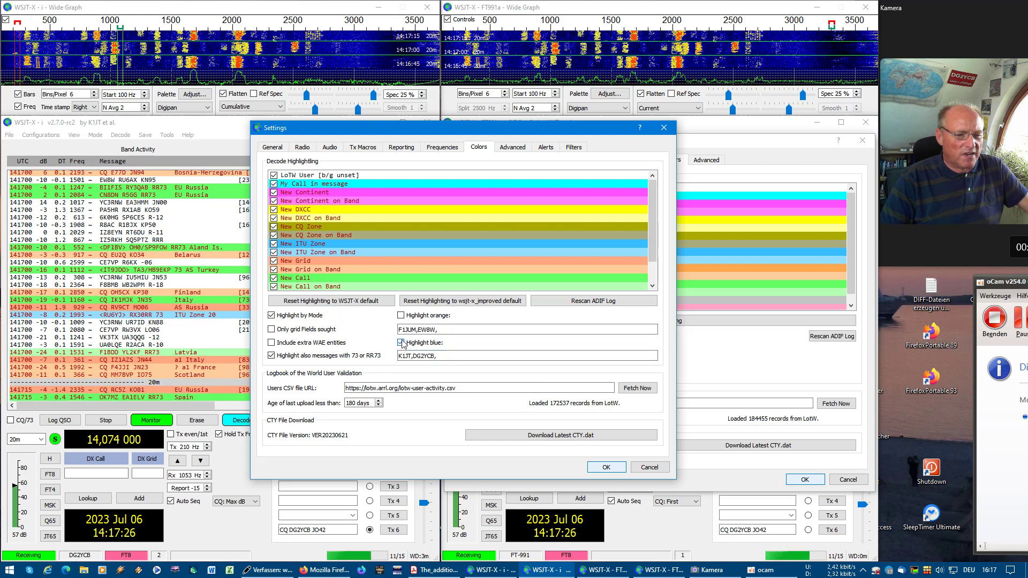
left_click(401, 316)
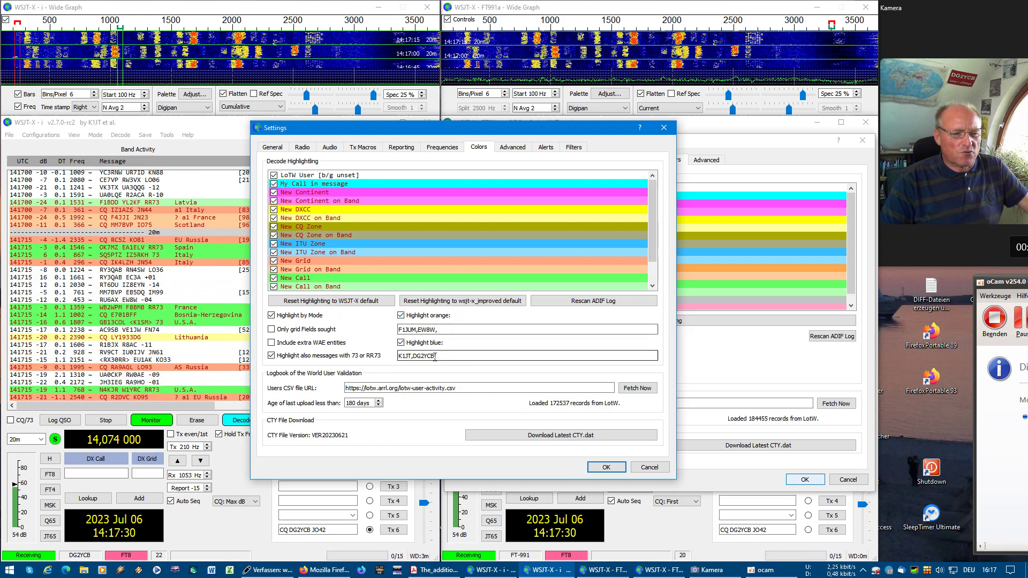
left_click(597, 467)
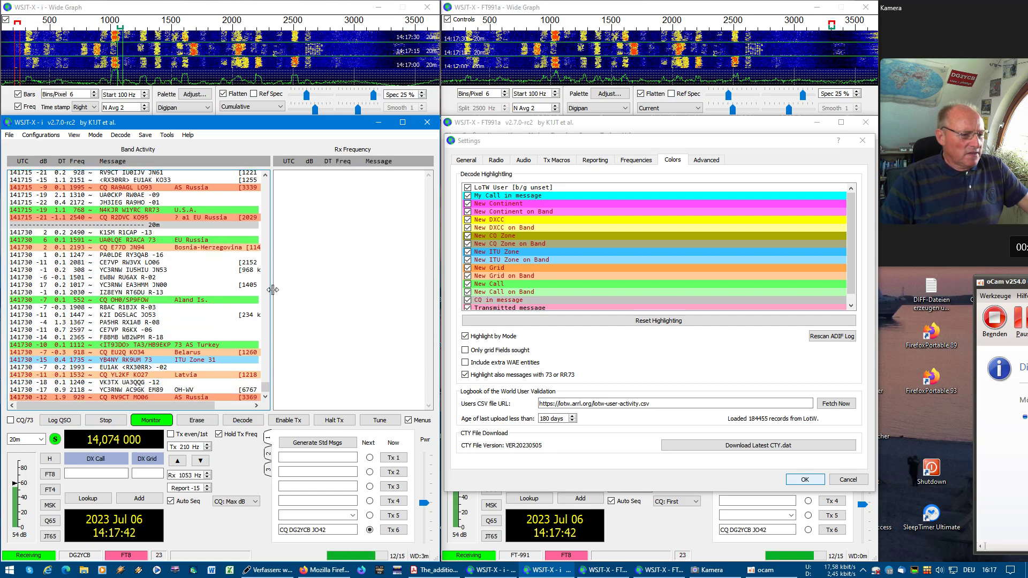
left_click_drag(270, 290, 249, 295)
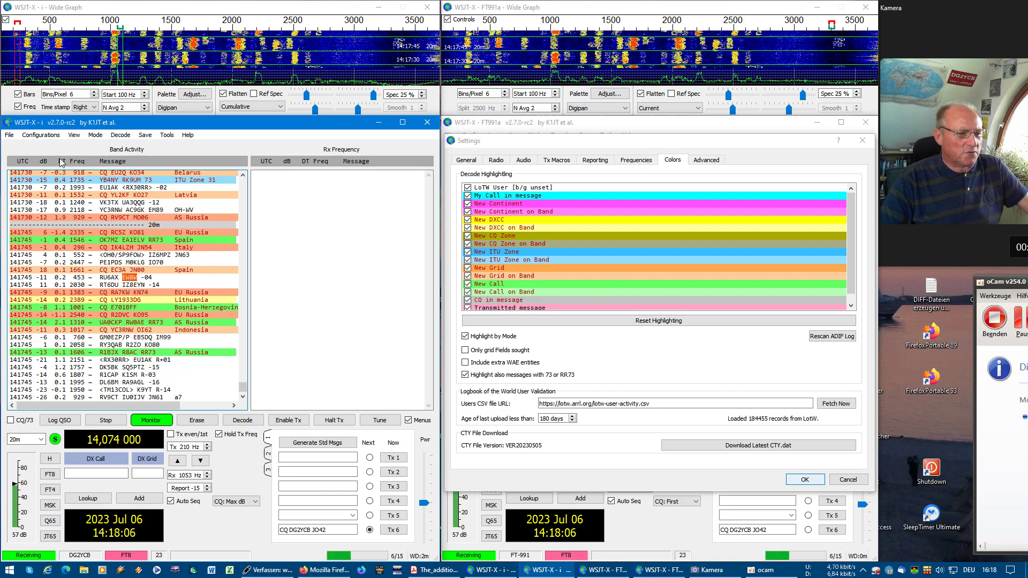
Reopen the i instance's Settings beside the FT991a's dialog and compare the General options of both instances.
left_click(9, 135)
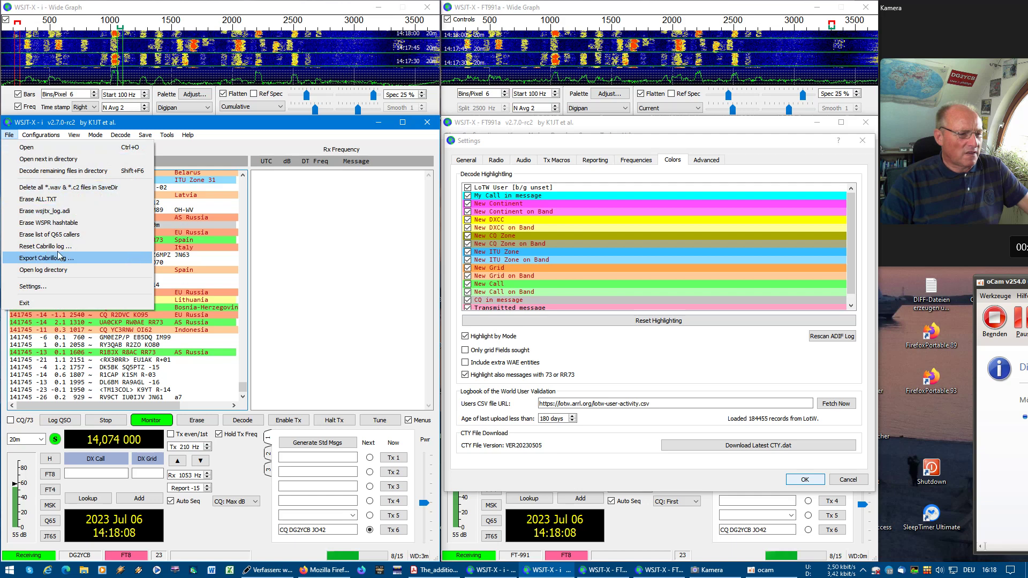
left_click(60, 288)
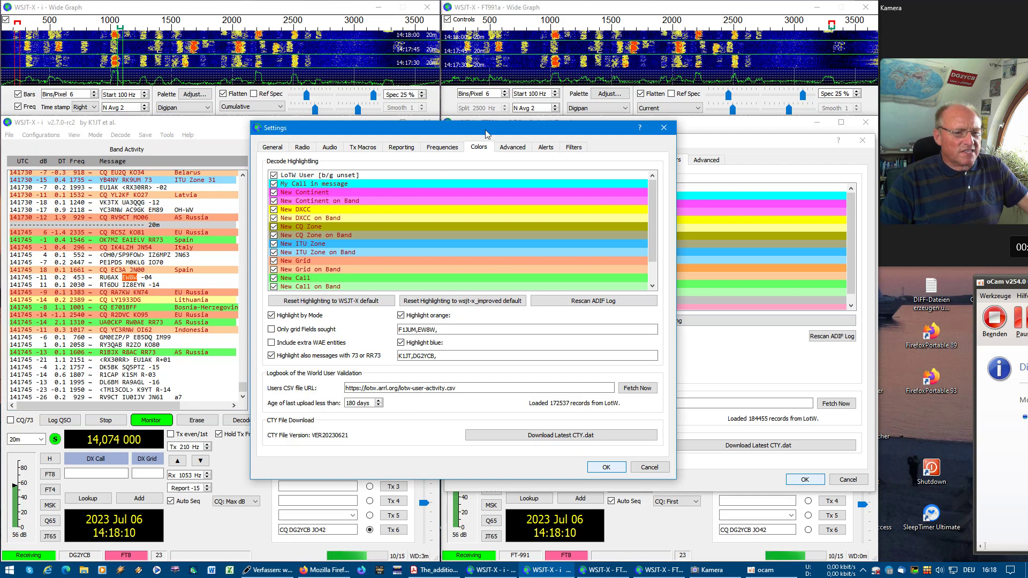
left_click_drag(498, 144, 247, 146)
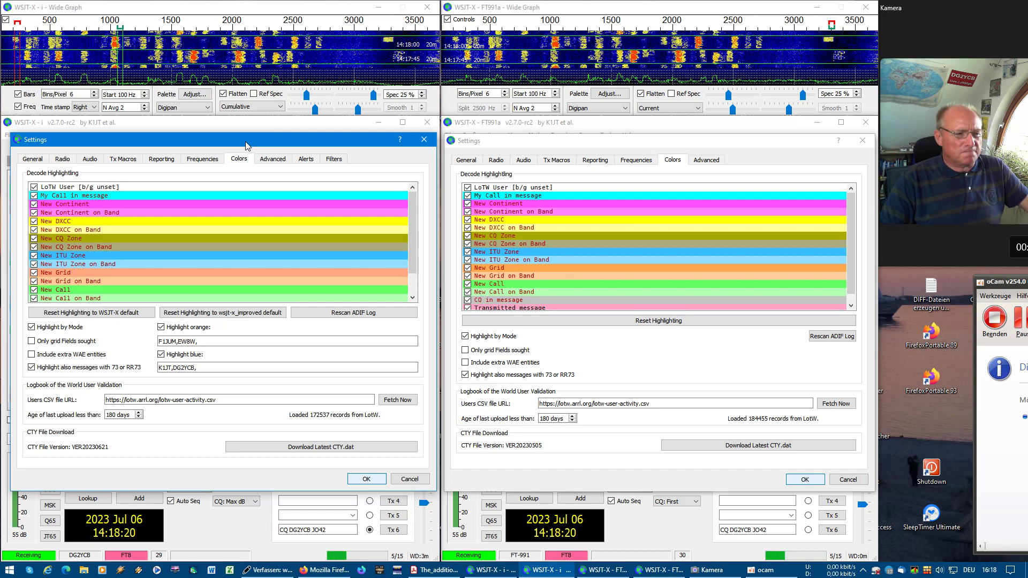
left_click(33, 160)
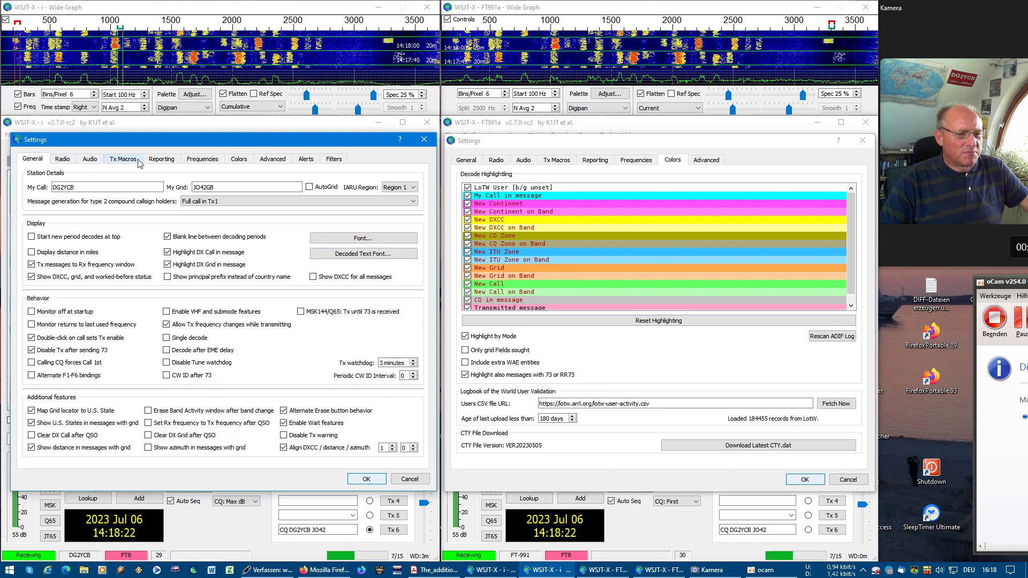
left_click(466, 160)
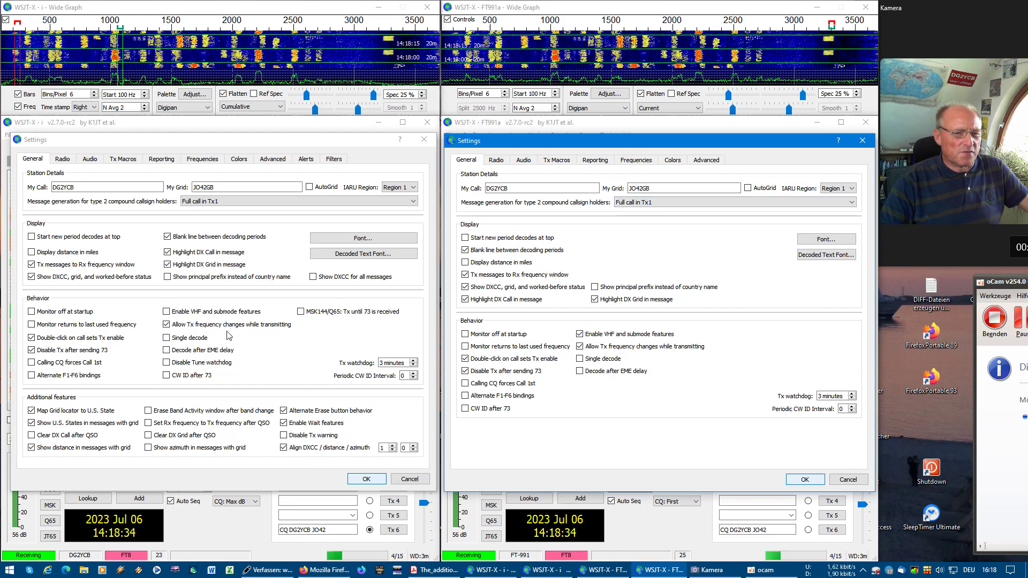
Show the Radio settings of both instances and look through the rig models offered in the i instance.
left_click(63, 159)
left_click(496, 159)
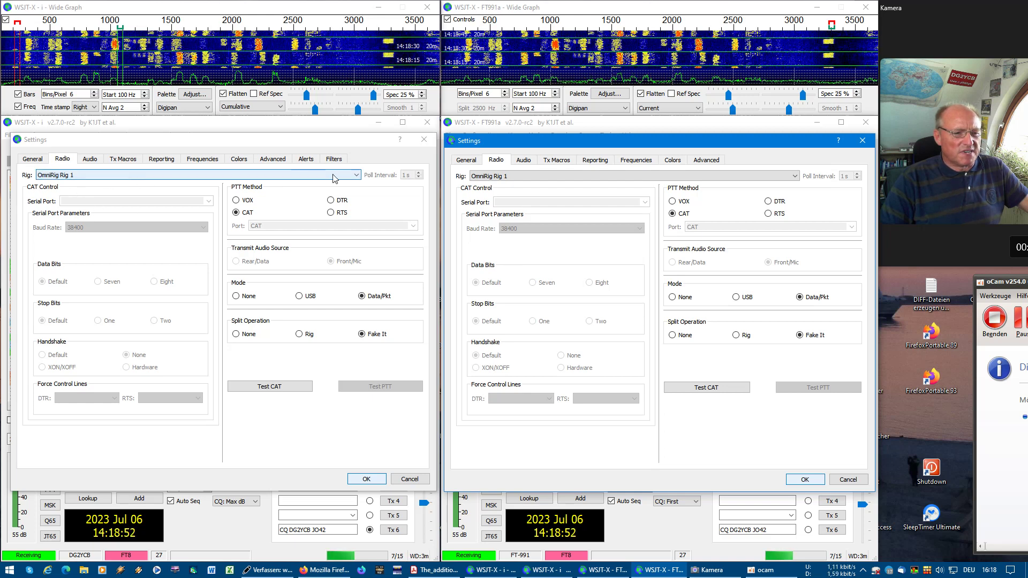
left_click(356, 176)
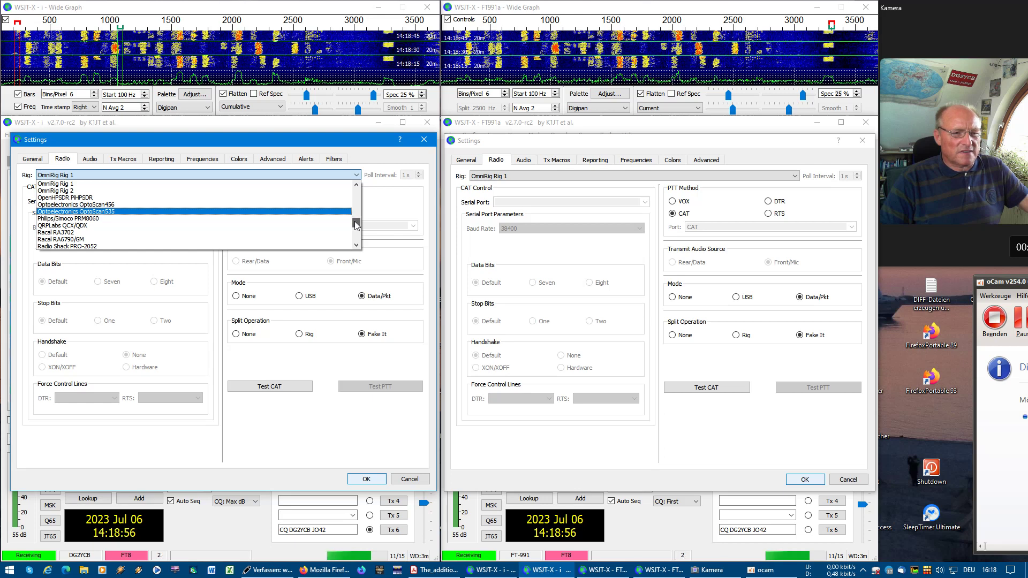
left_click_drag(356, 225, 356, 235)
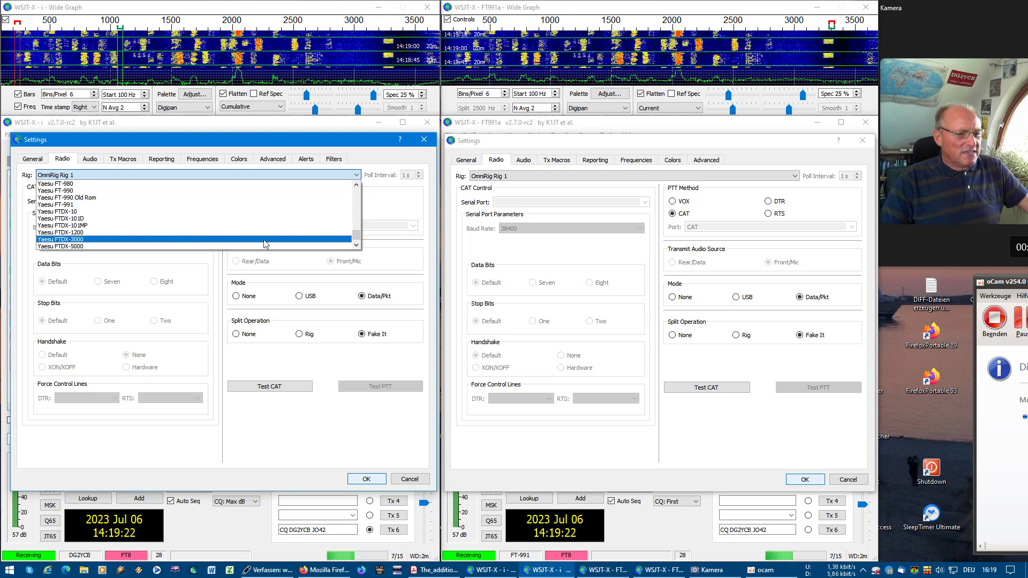
left_click_drag(358, 236, 356, 181)
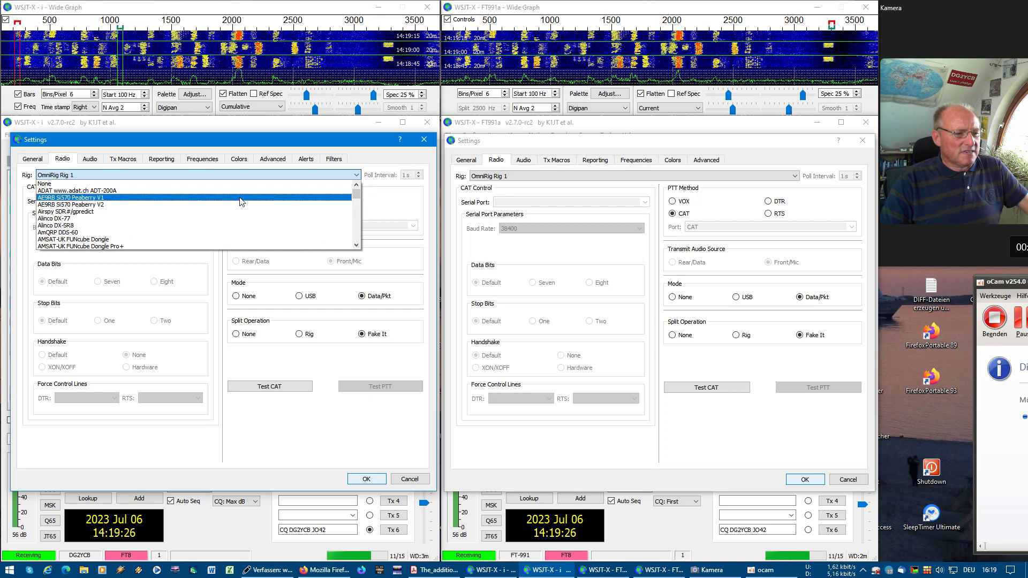
left_click_drag(358, 190, 356, 207)
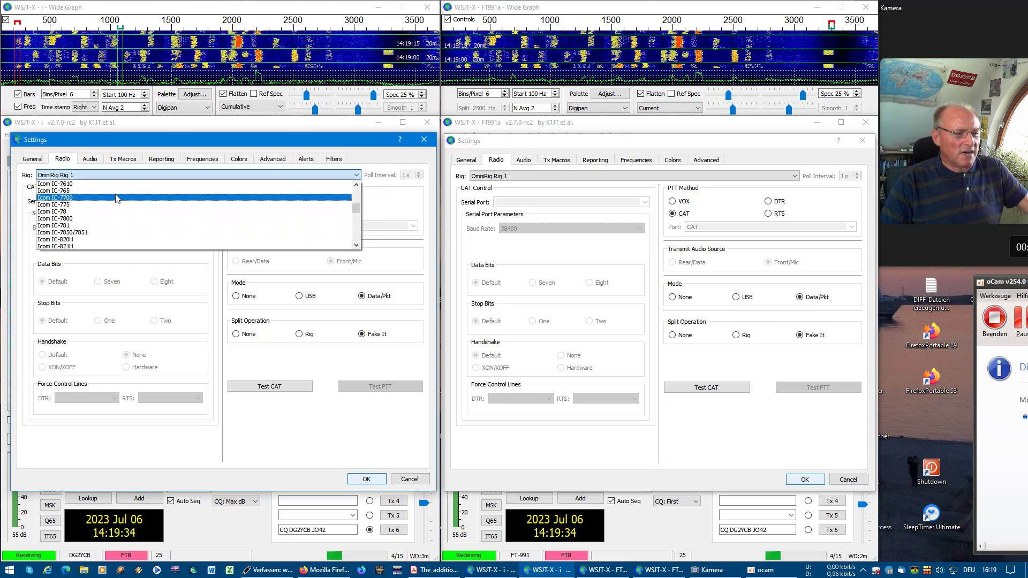
left_click_drag(358, 207, 353, 237)
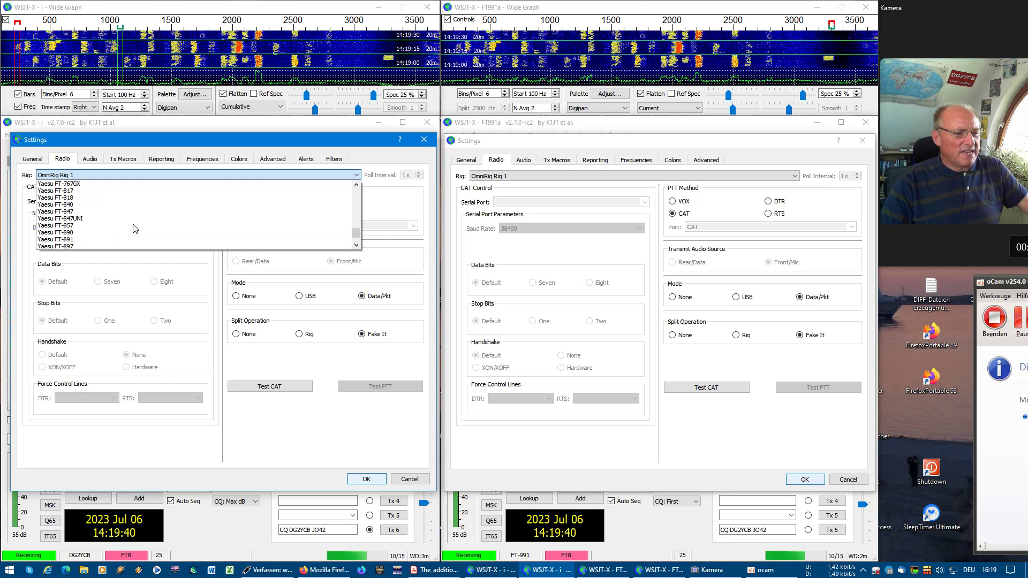
Look up rig-control programs such as OmniRig and DX Lab Suite Commander among the i instance's rig choices.
scroll(133, 227, "up", 10)
scroll(132, 224, "up", 2)
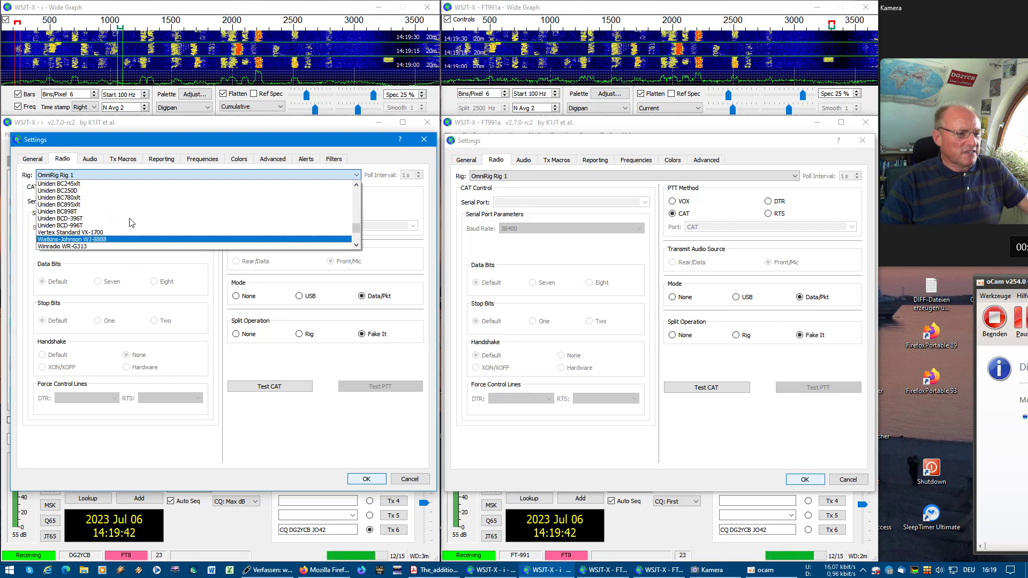
scroll(131, 223, "up", 10)
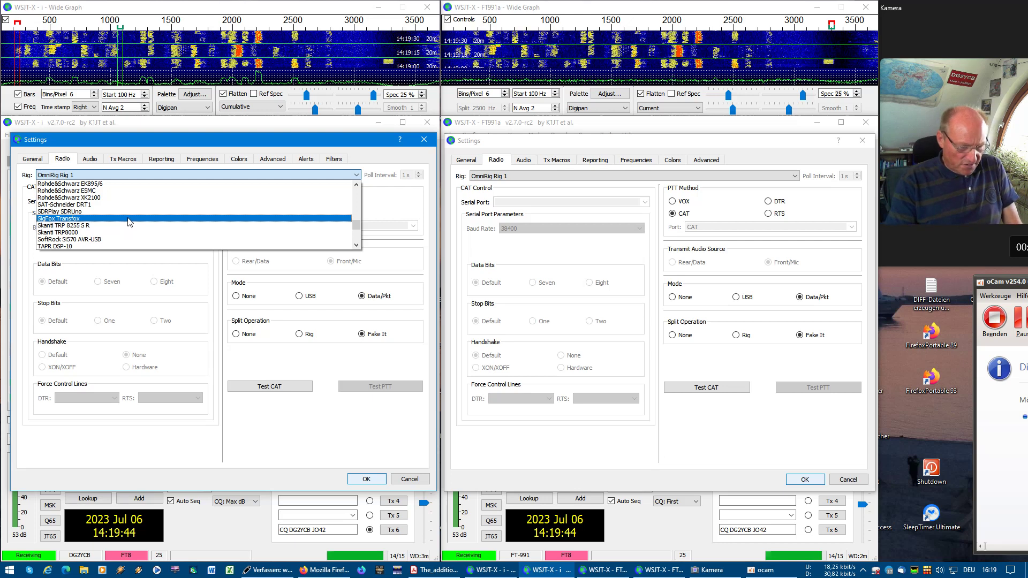
scroll(129, 222, "up", 6)
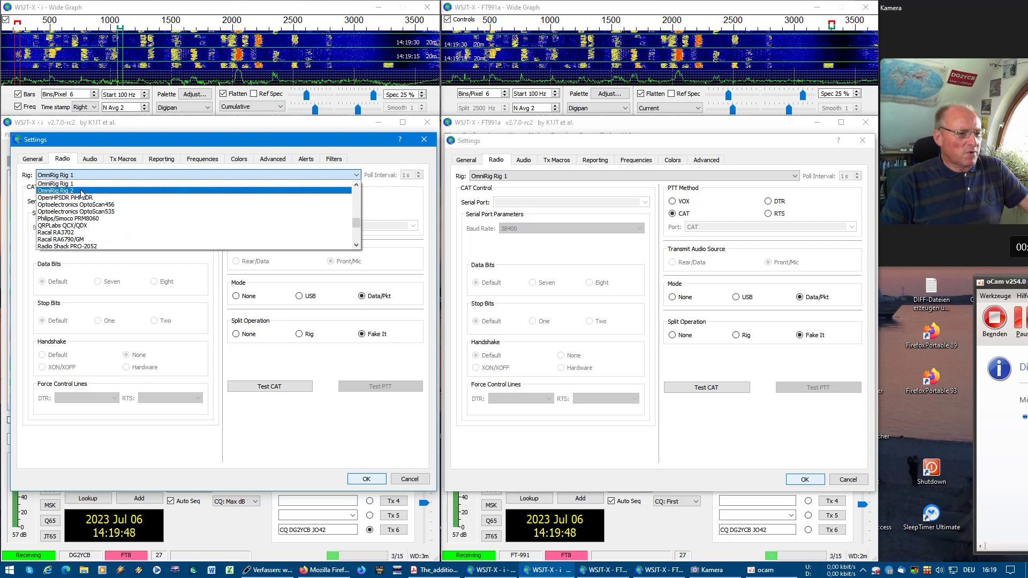
scroll(122, 209, "up", 1)
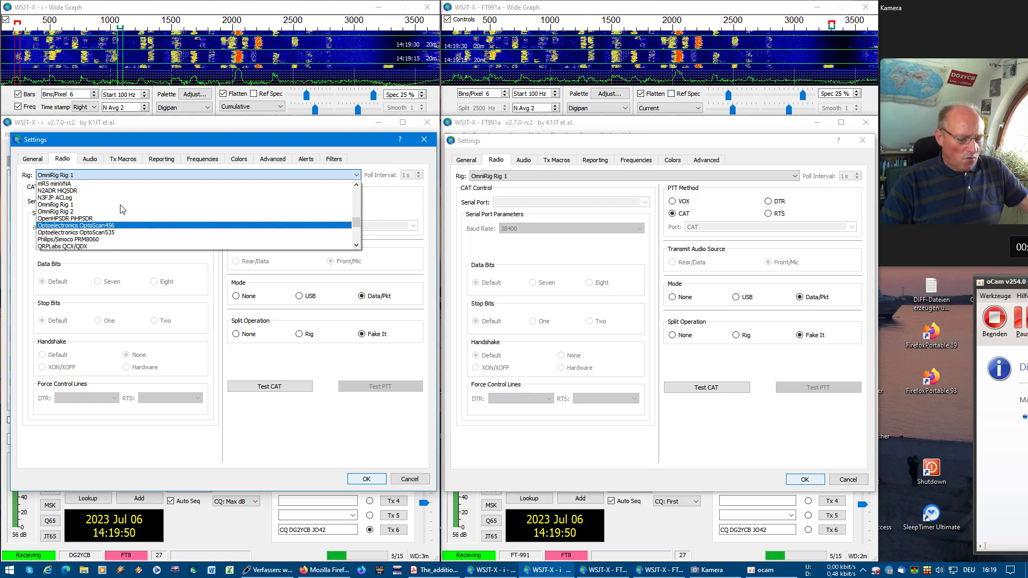
key("d")
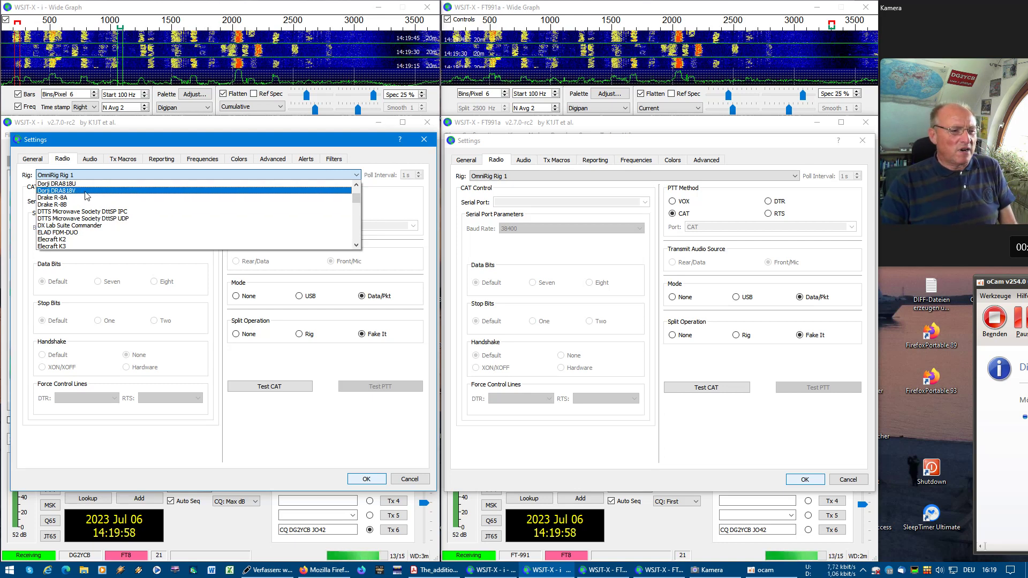
scroll(143, 222, "down", 3)
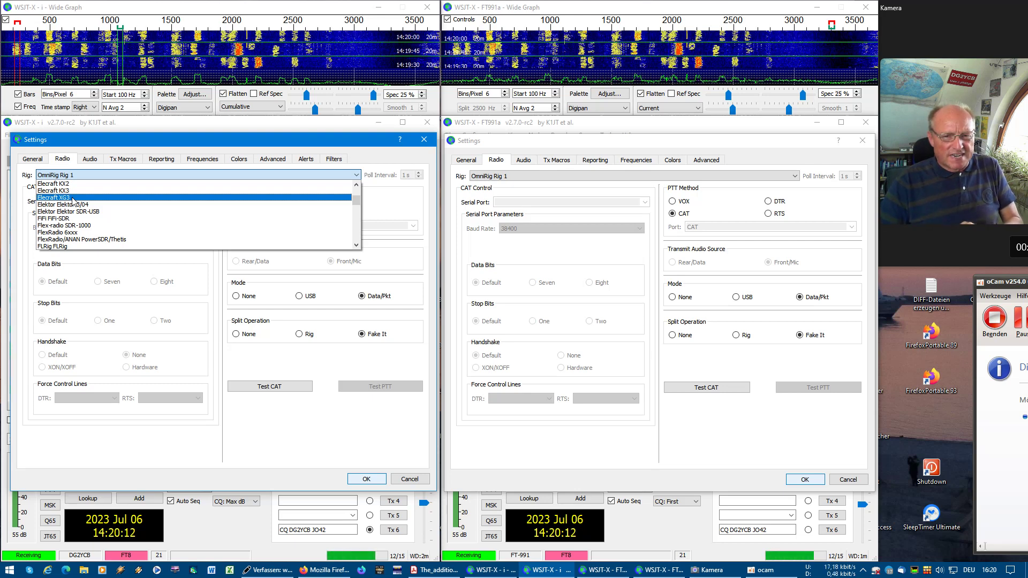
Set the i instance's rig to Yaesu FT-991 with COM6 as its serial port.
scroll(85, 212, "down", 10)
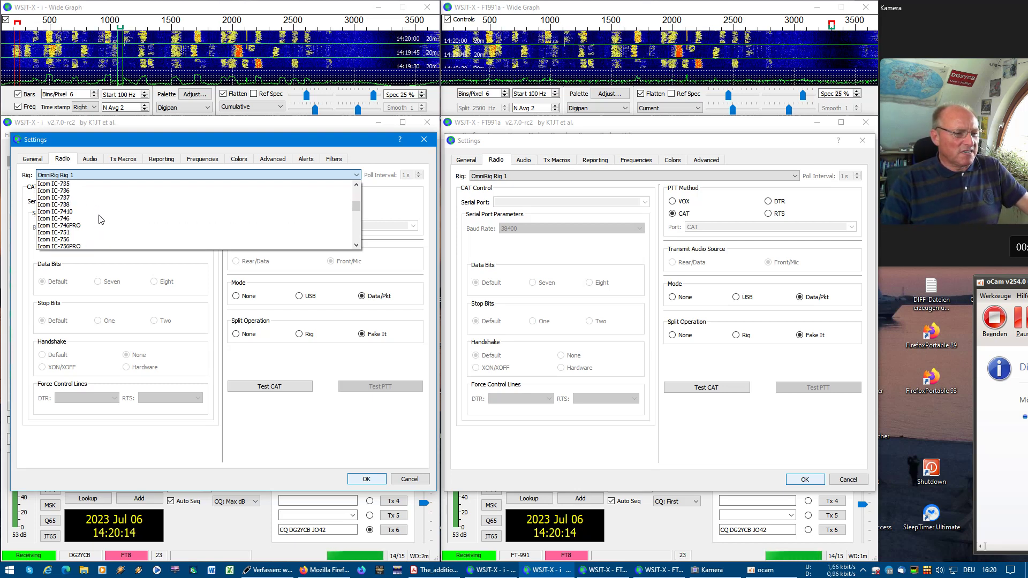
scroll(99, 219, "down", 12)
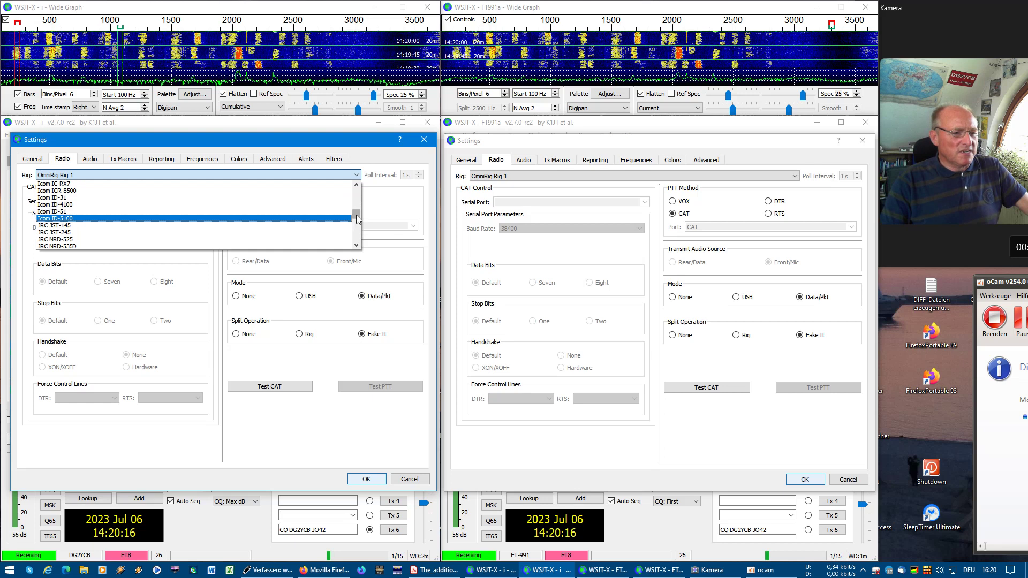
left_click_drag(357, 218, 354, 239)
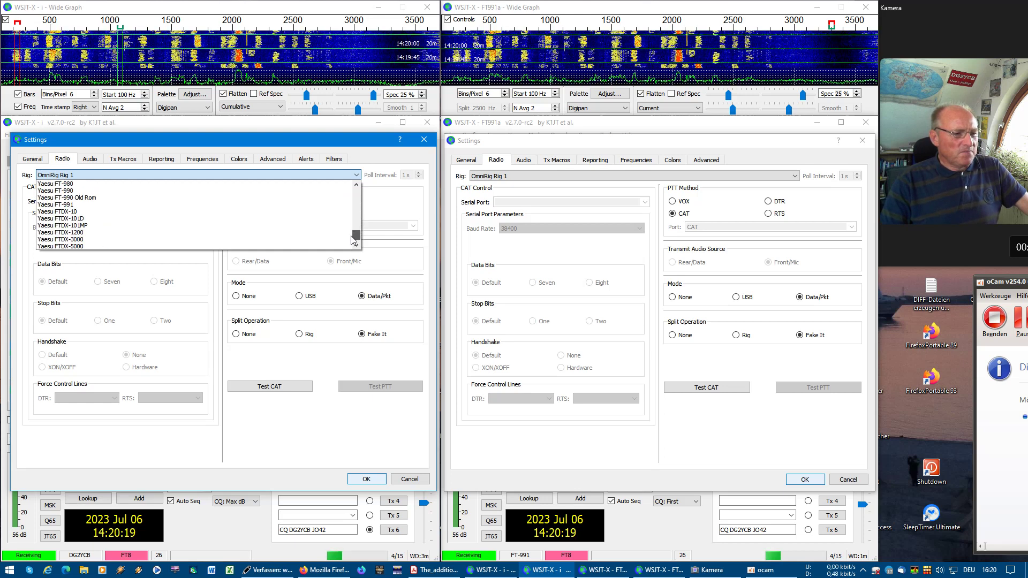
left_click(134, 205)
left_click(208, 202)
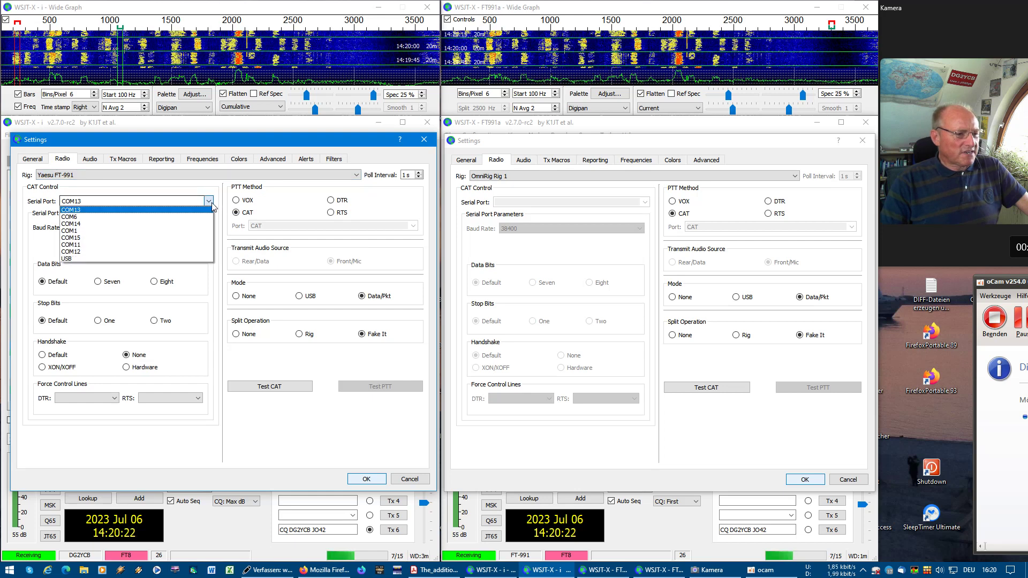
left_click(156, 216)
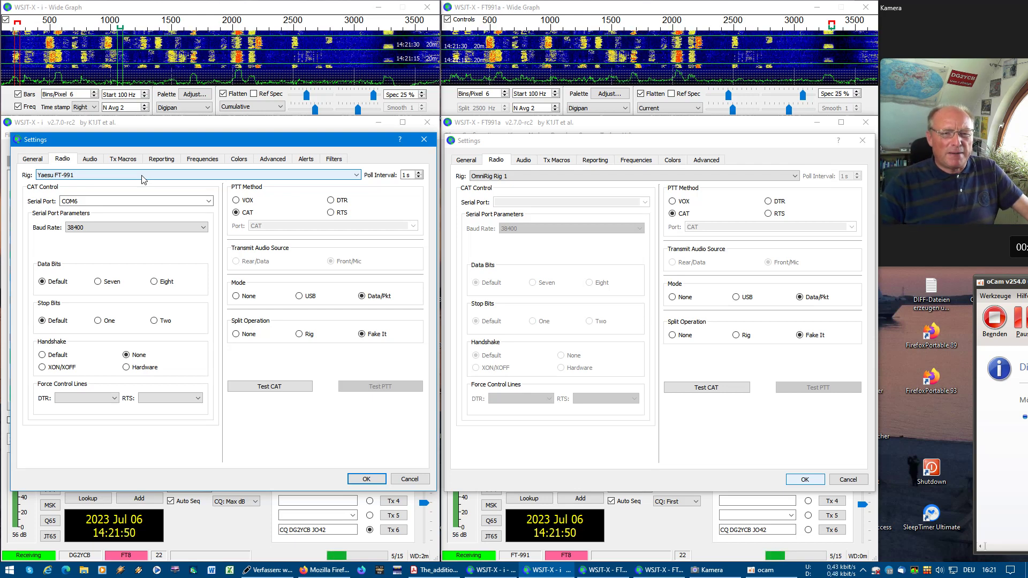
Set the i instance's rig back to OmniRig Rig 1.
left_click(357, 176)
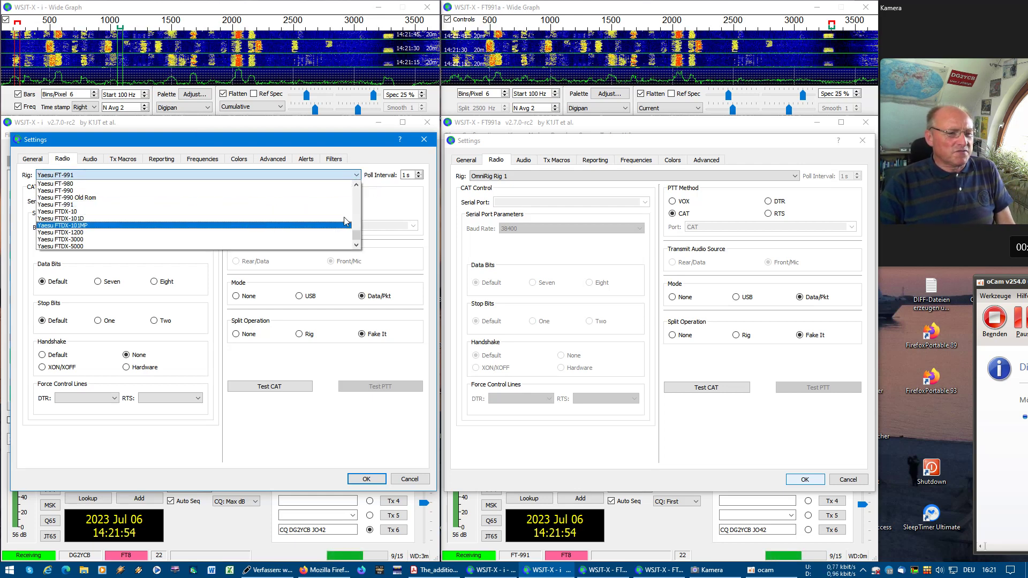
left_click_drag(355, 234, 357, 196)
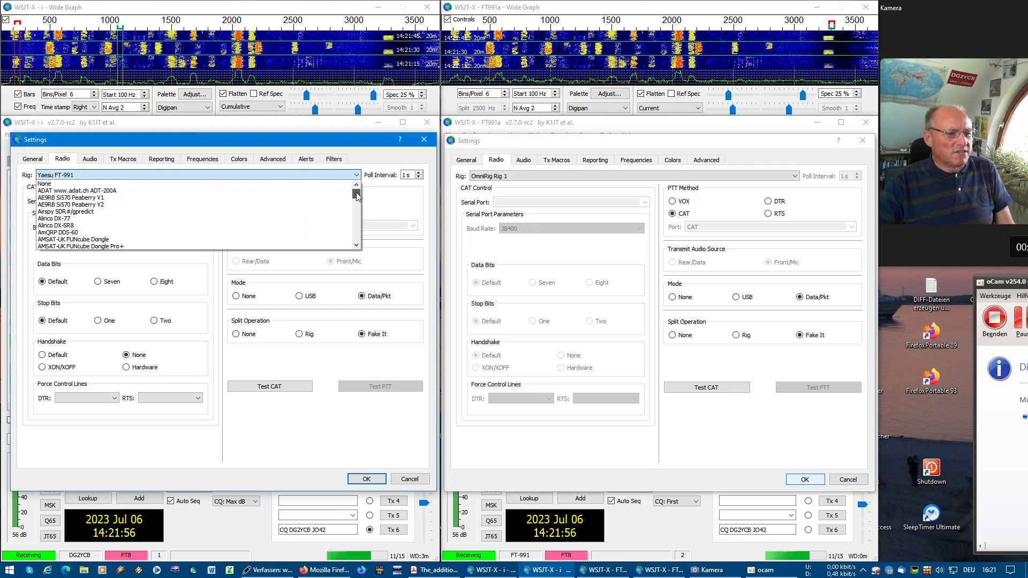
left_click(263, 174)
key("o")
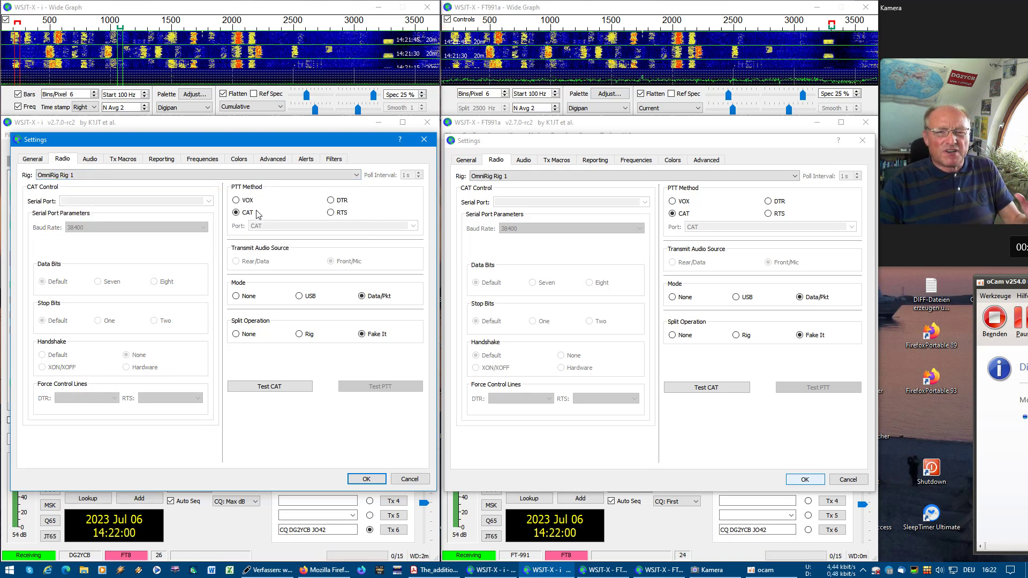
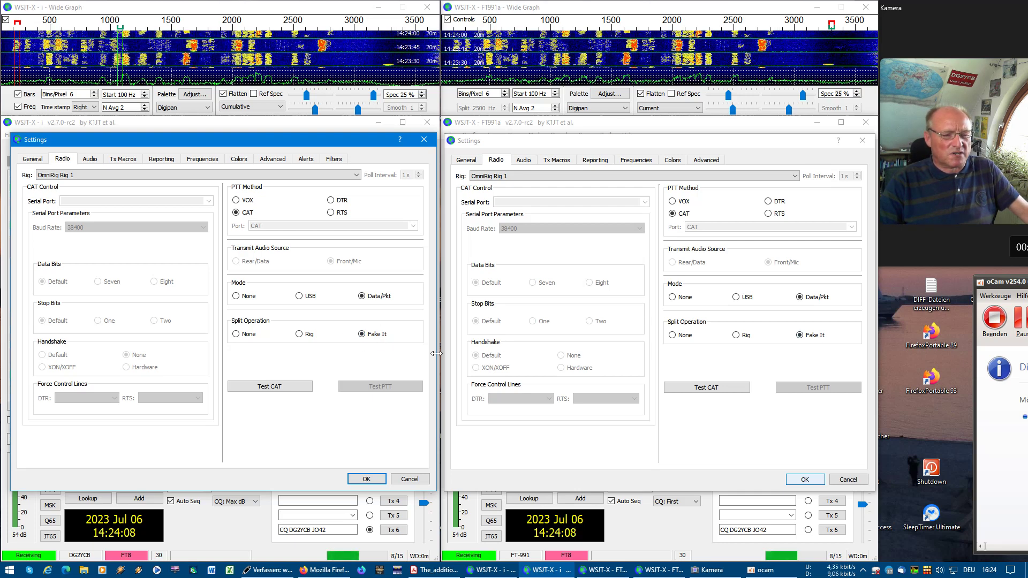
Compare the Audio settings and then the Tx Macros of both instances.
left_click(89, 160)
left_click(535, 161)
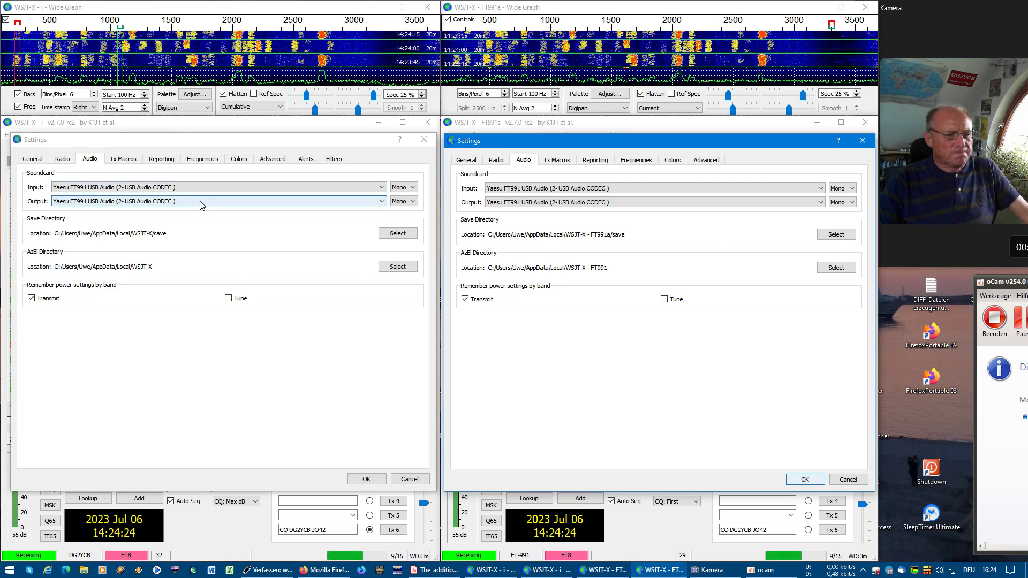
left_click(123, 159)
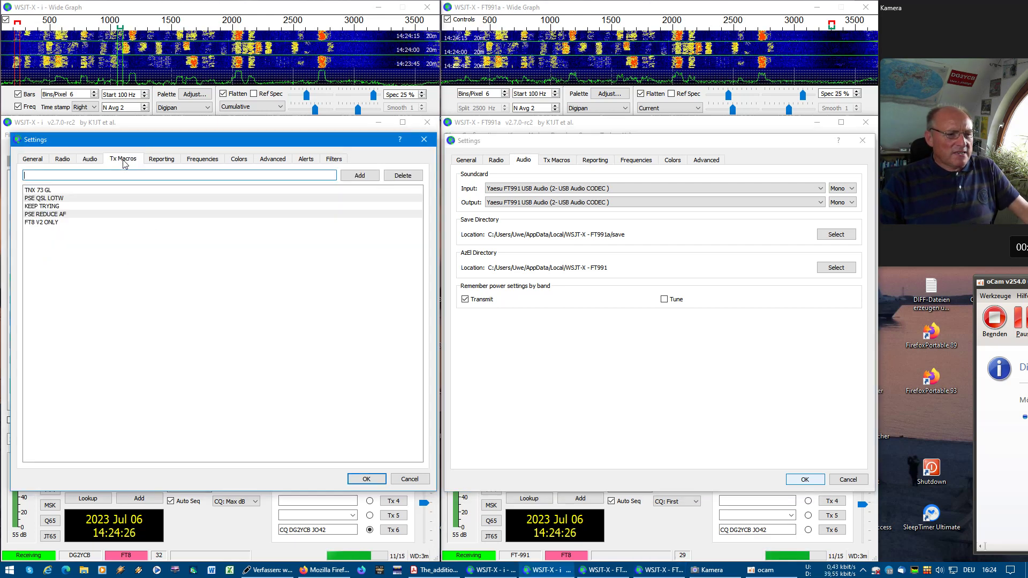
left_click(557, 161)
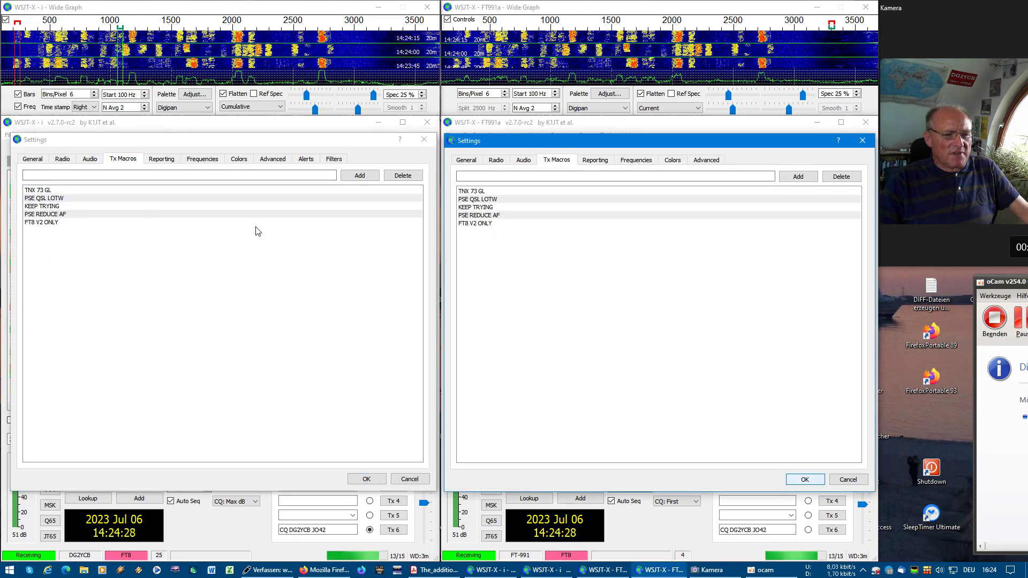
Compare the Reporting settings of both instances and examine the i instance's UDP server address.
left_click(161, 159)
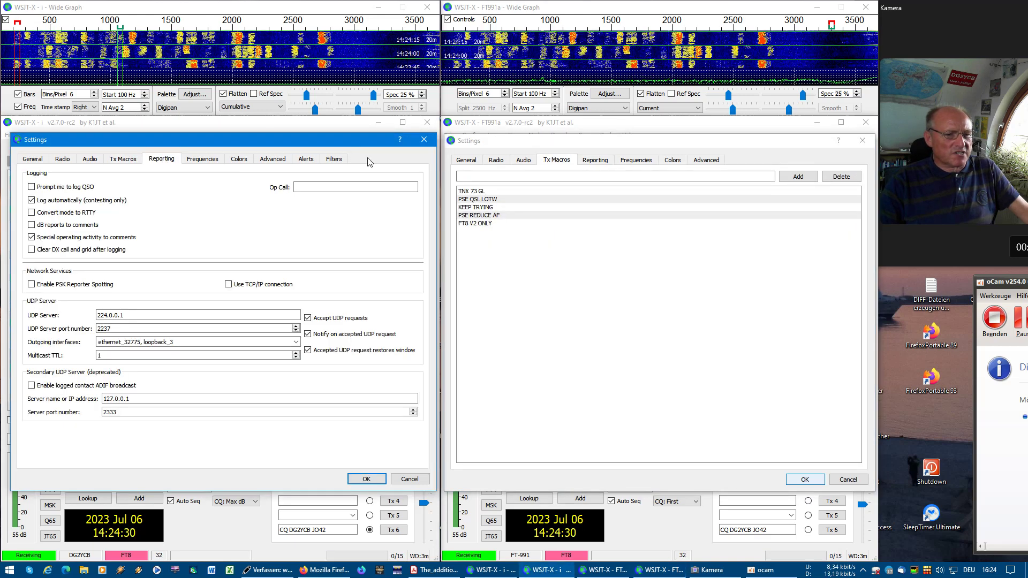
left_click(595, 161)
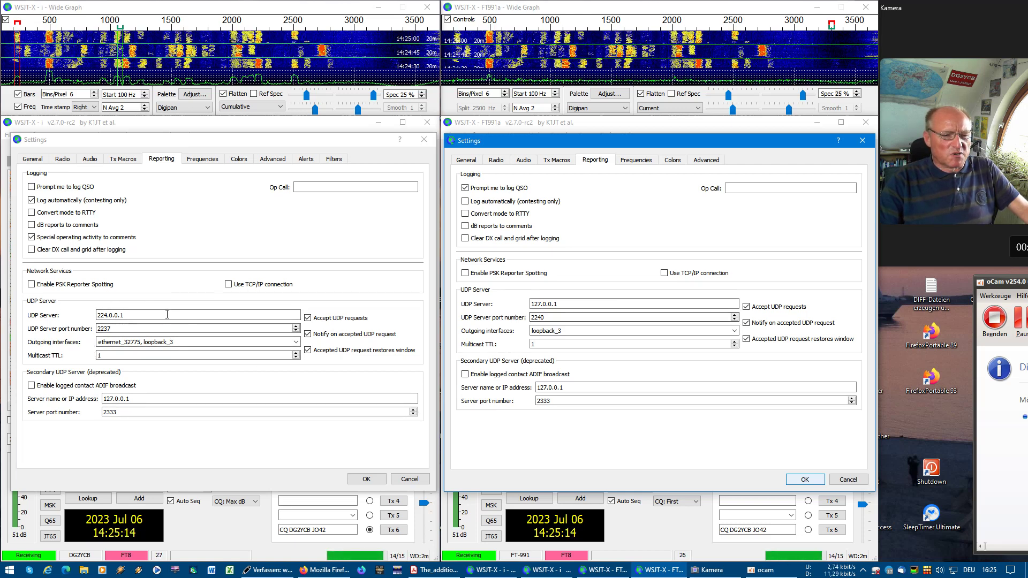
left_click(105, 315)
double_click(104, 316)
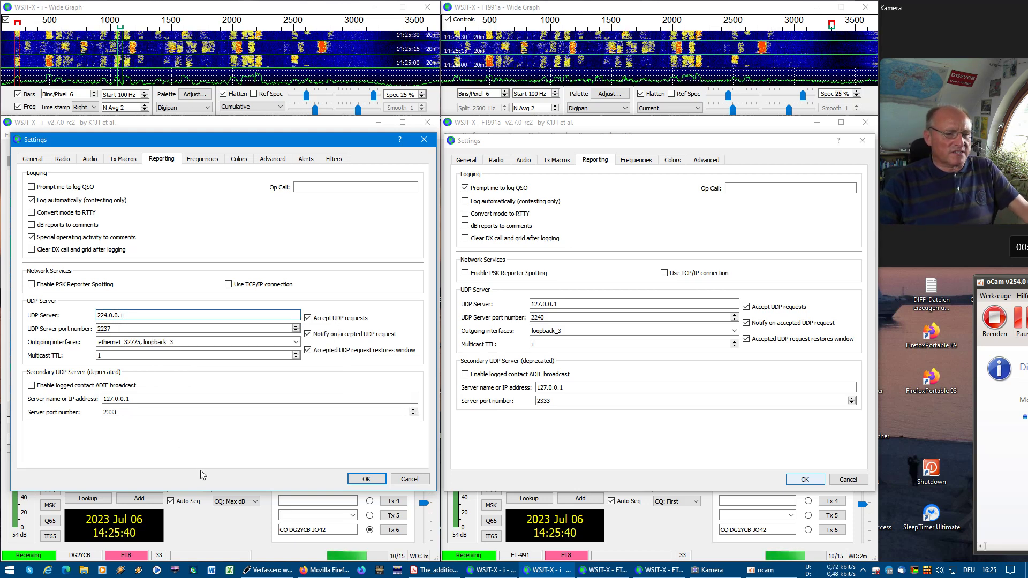
left_click_drag(134, 317, 107, 316)
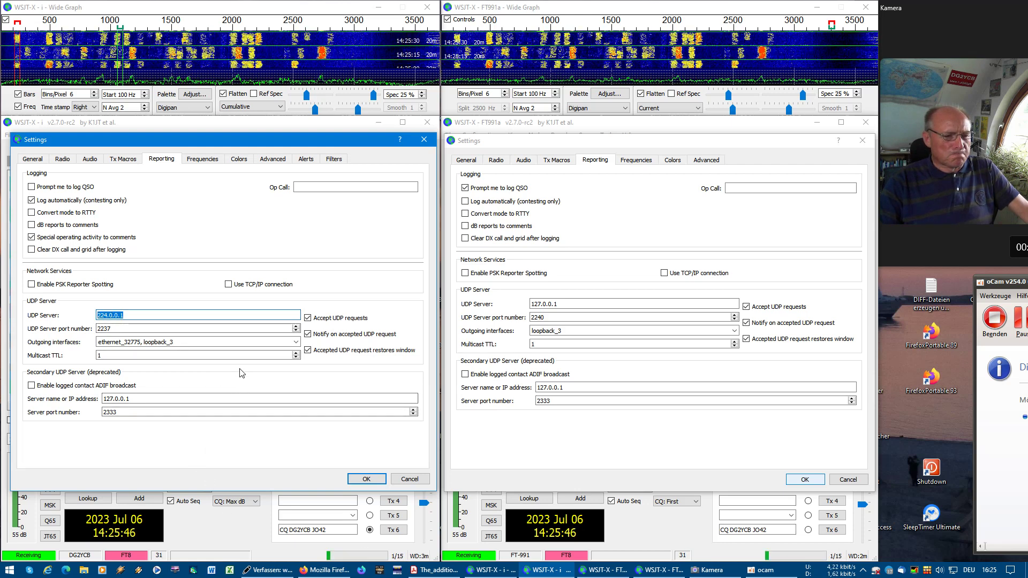
left_click(231, 319)
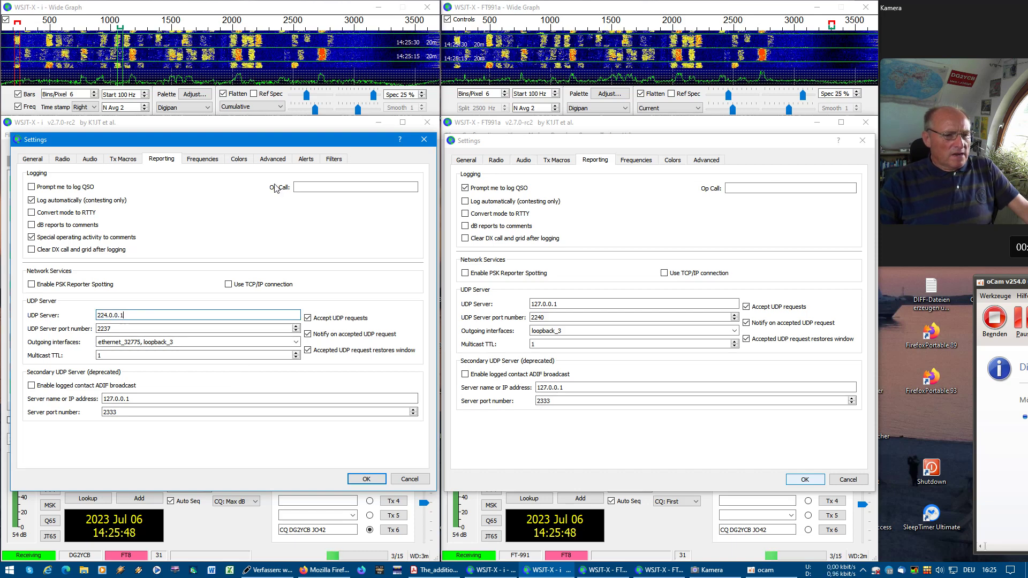
Compare the Frequencies settings of both instances, aligning their working frequency lists at the 40m entries.
left_click(204, 161)
left_click(642, 162)
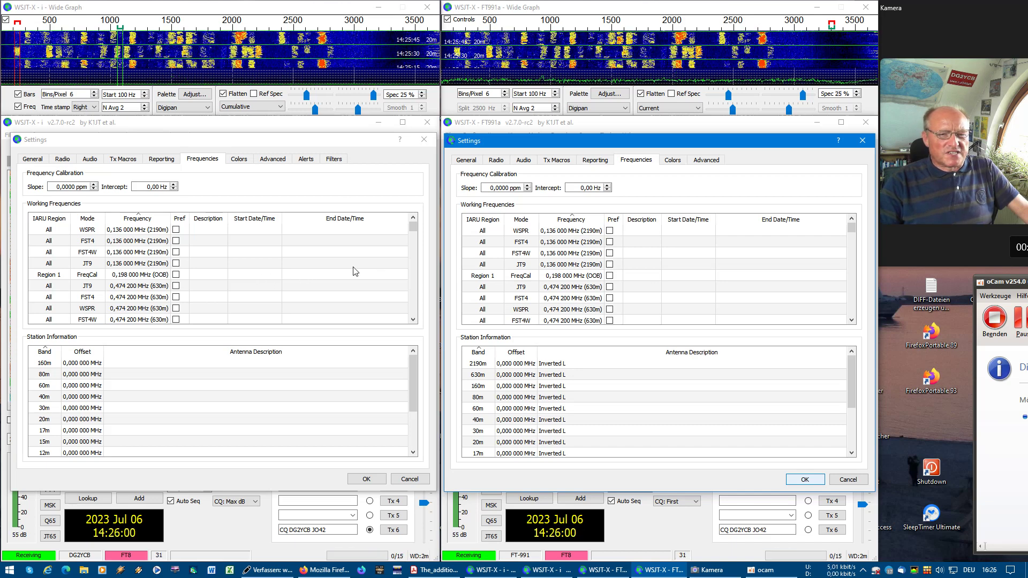
scroll(256, 271, "down", 8)
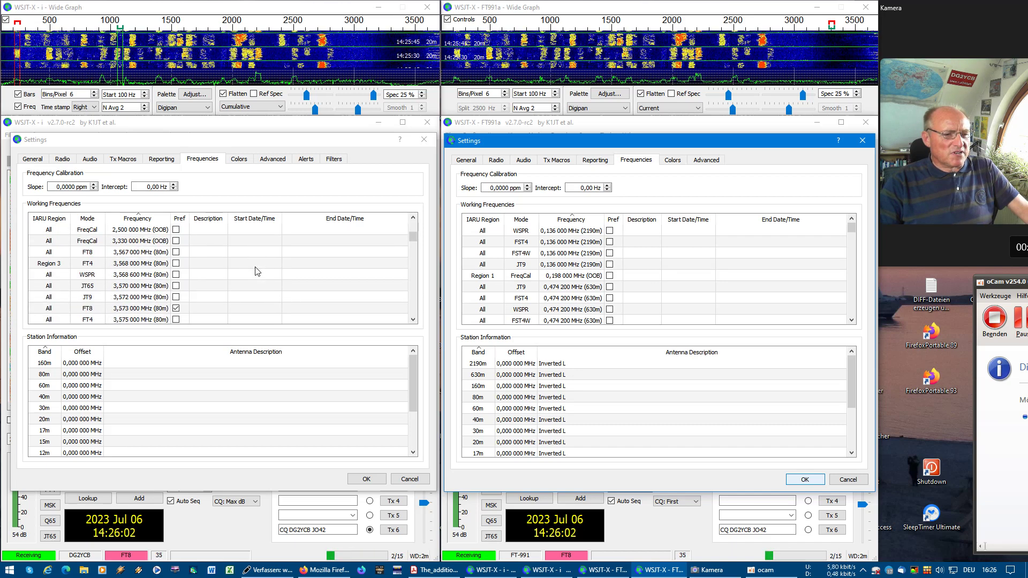
left_click_drag(850, 230, 851, 249)
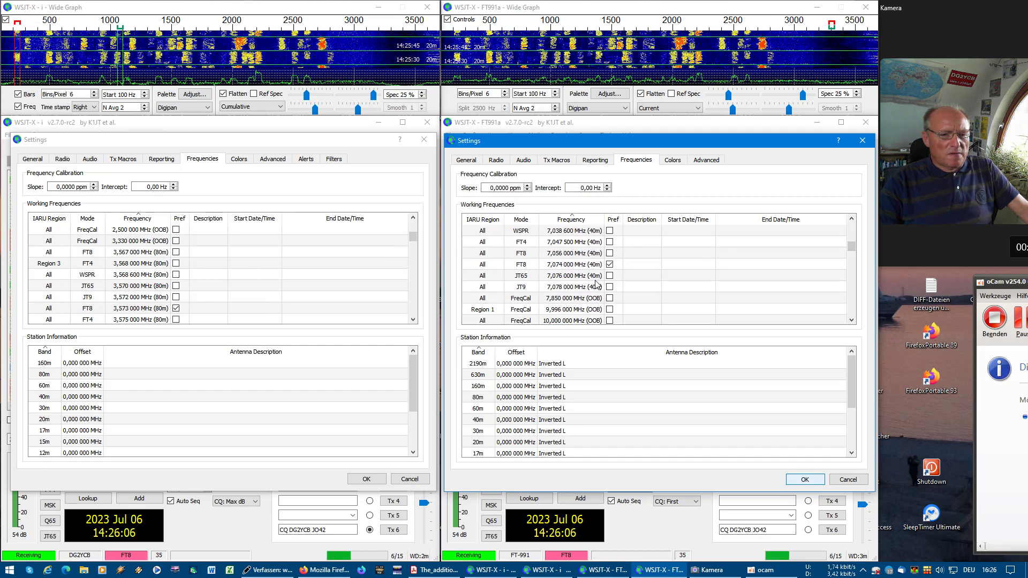
scroll(119, 279, "down", 1)
scroll(119, 280, "down", 2)
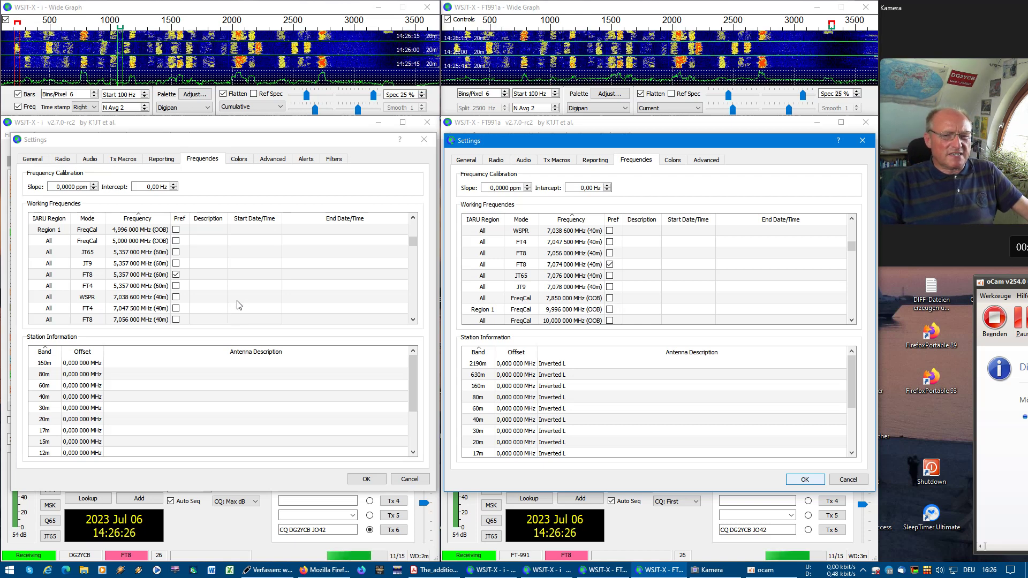
scroll(239, 305, "down", 1)
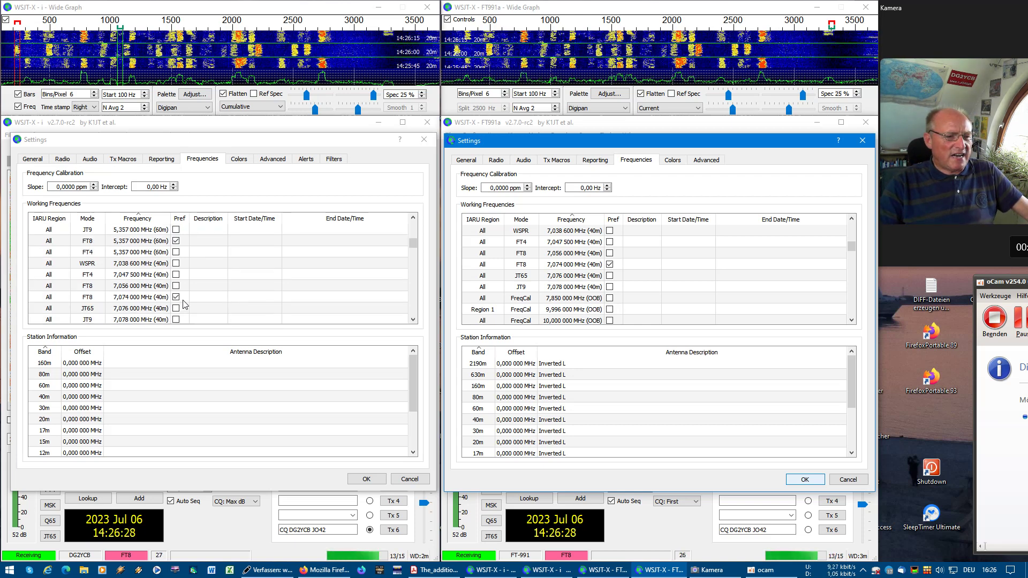
scroll(135, 294, "down", 1)
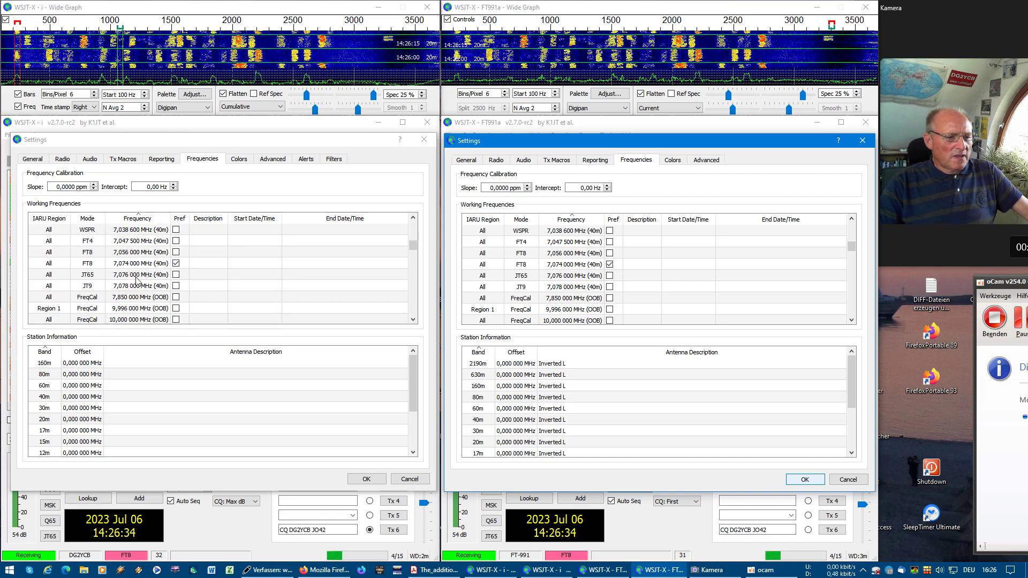
Compare the higher working frequencies of both instances and examine the i instance's list up to the QO-100 Downlink entry.
scroll(137, 279, "down", 6)
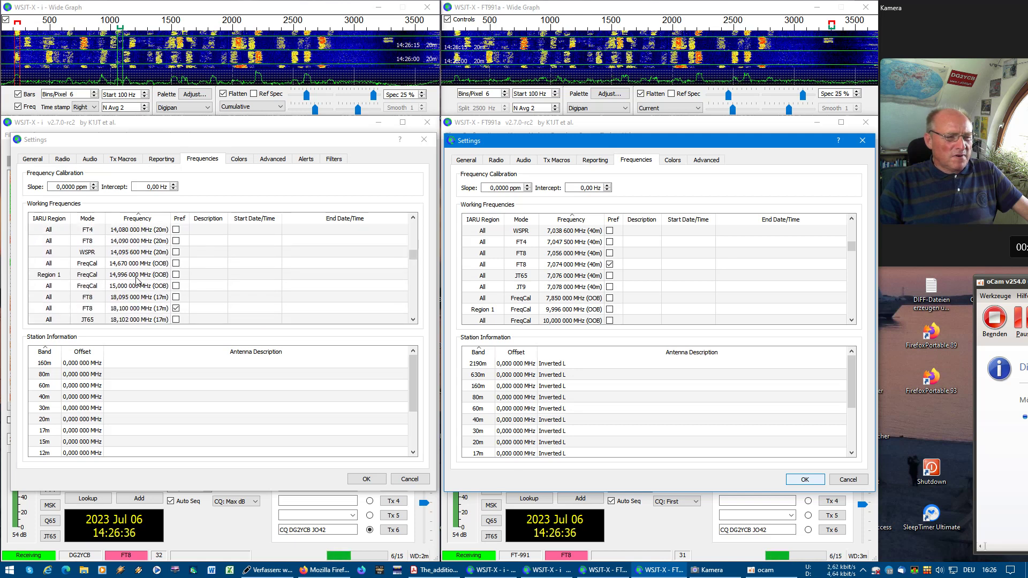
scroll(137, 280, "down", 4)
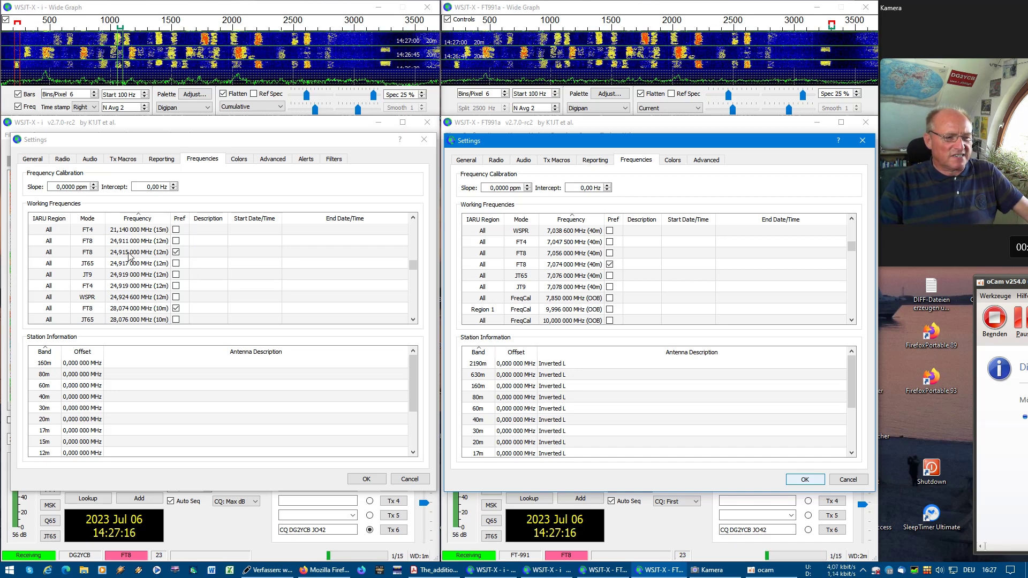
left_click(412, 268)
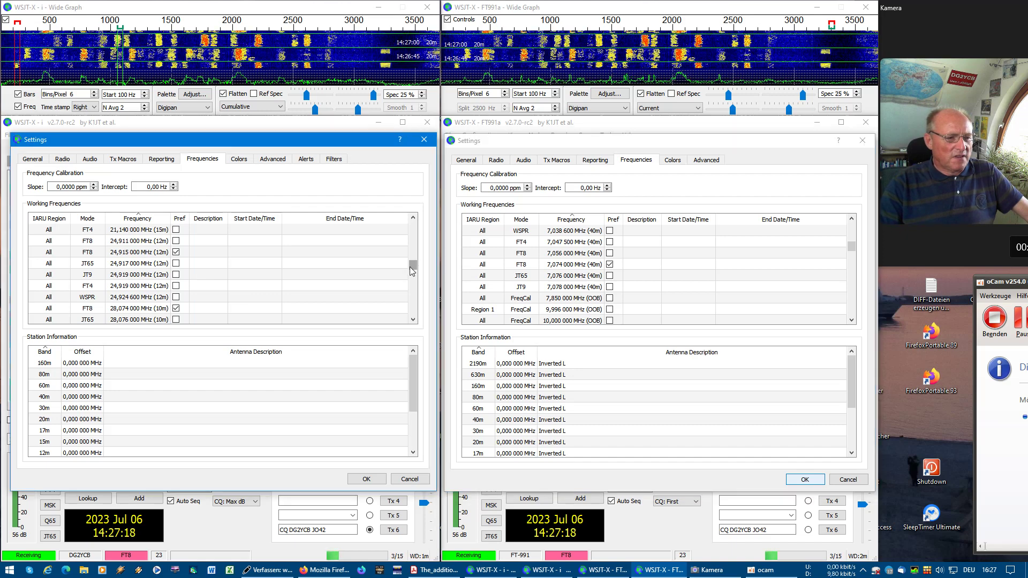
left_click_drag(410, 267, 417, 295)
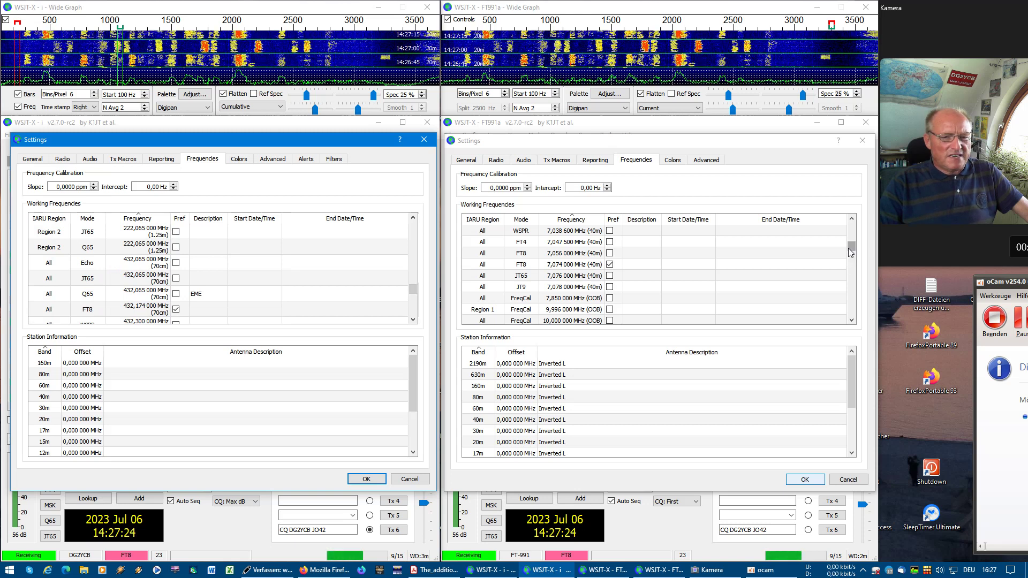
left_click_drag(850, 247, 864, 292)
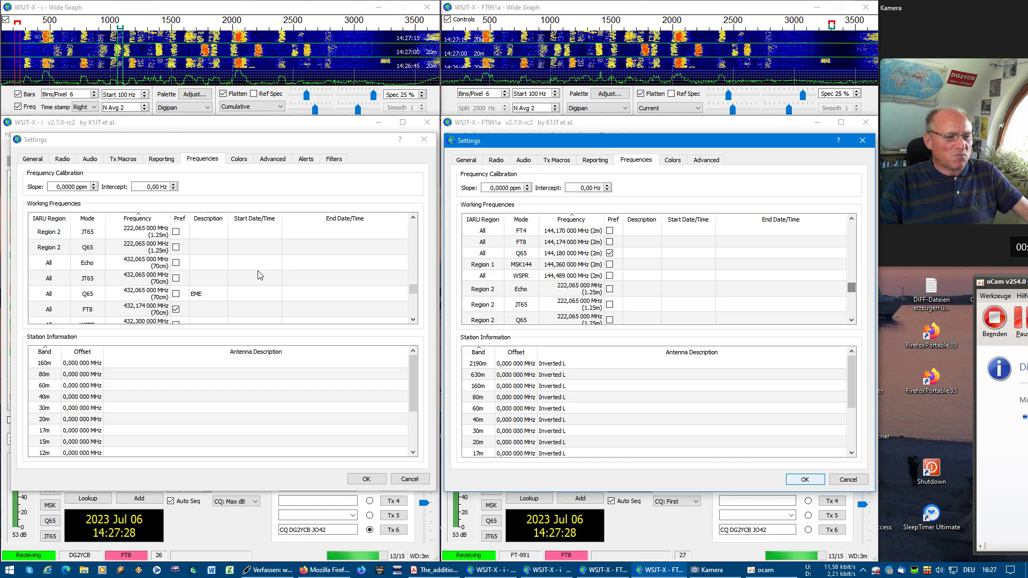
scroll(229, 283, "down", 6)
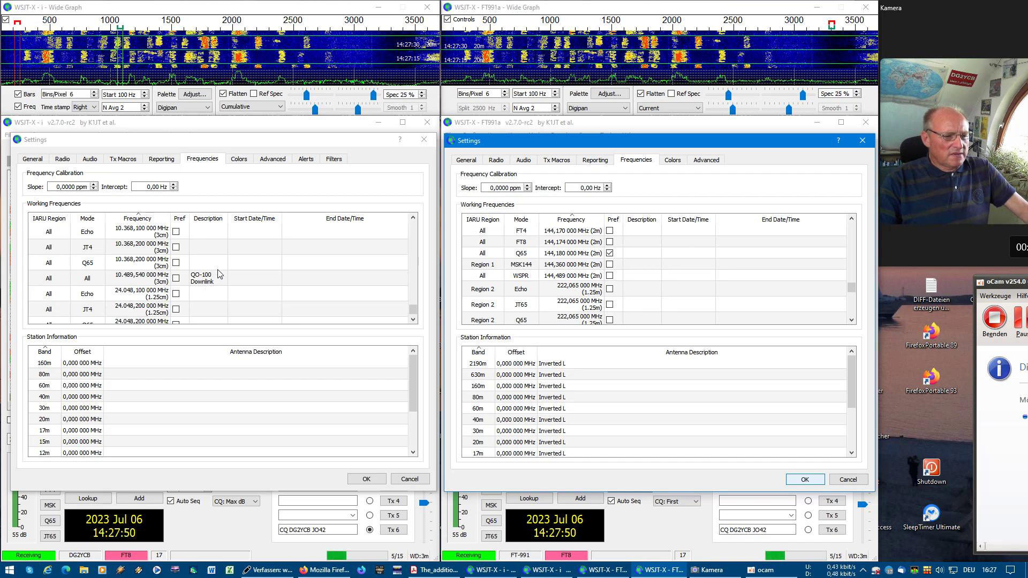
Compare the Colors settings and then the Advanced settings of both instances.
left_click(240, 160)
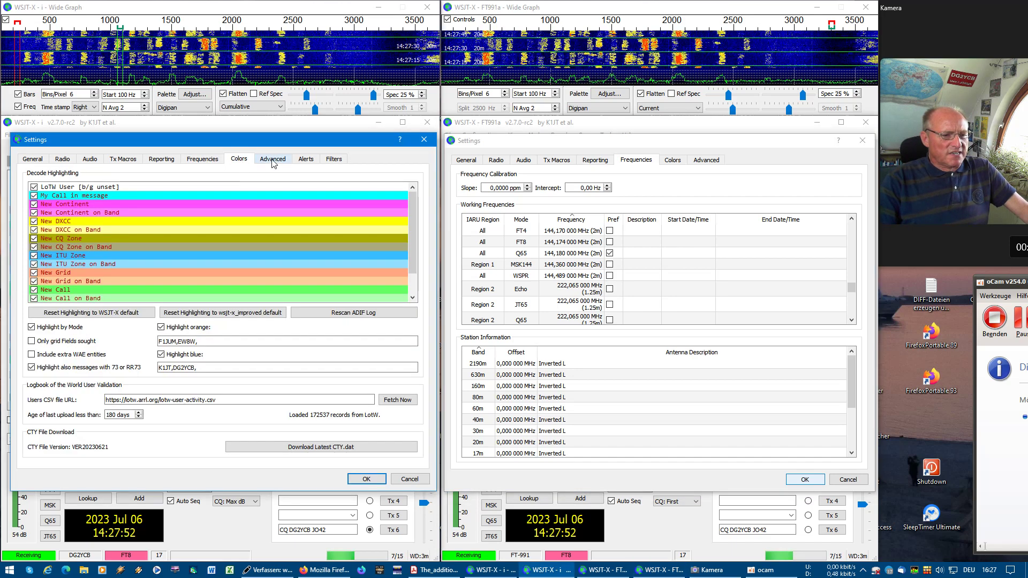
left_click(666, 165)
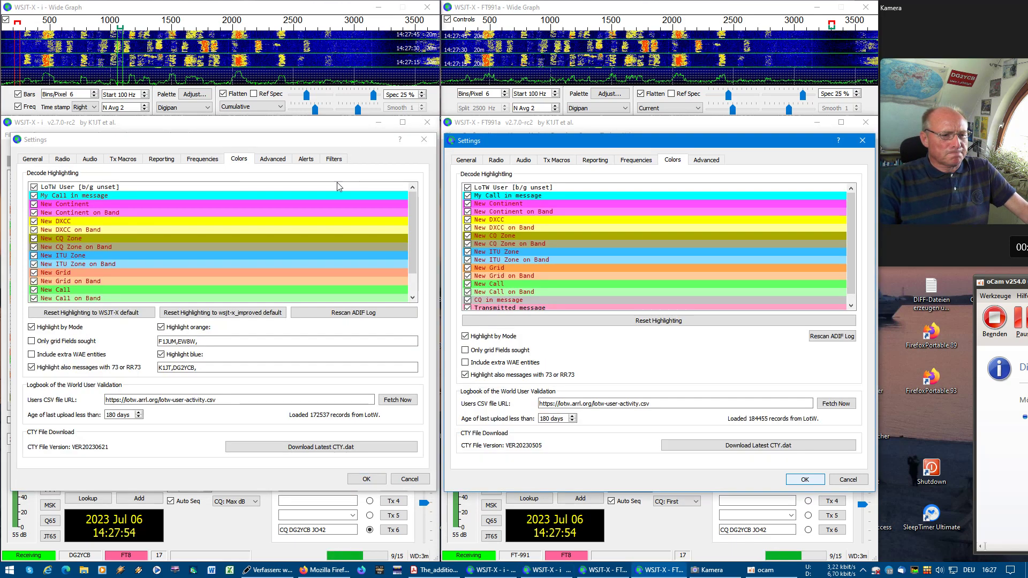
left_click(273, 159)
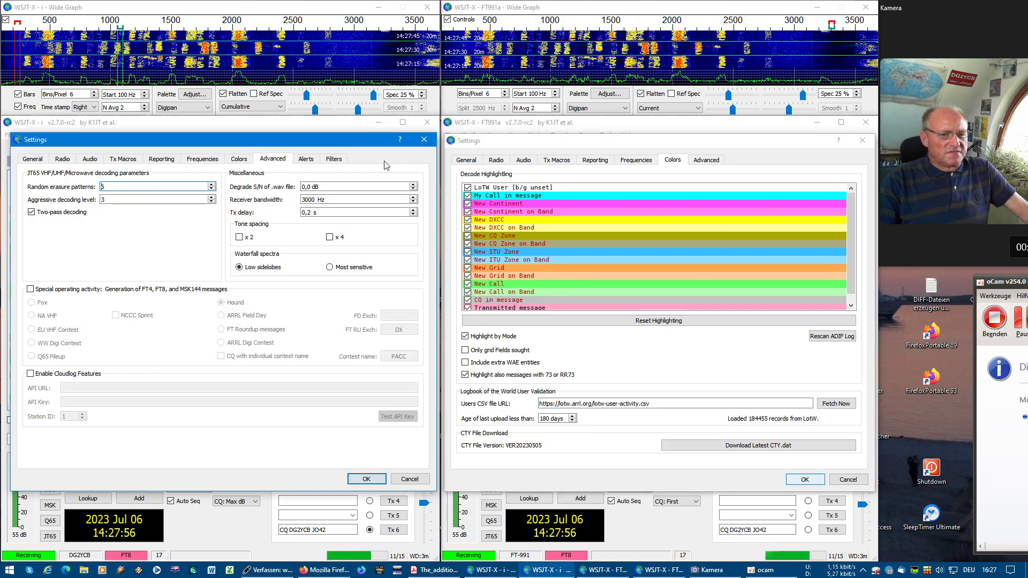
left_click(706, 159)
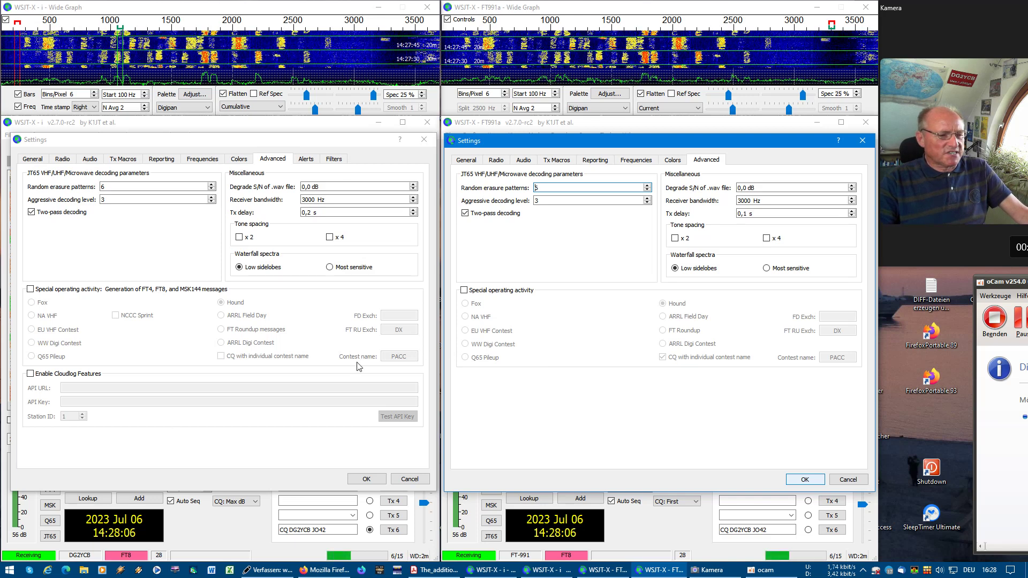
Enable the i instance's Cloudlog features to show their API fields, then disable them again.
left_click(168, 145)
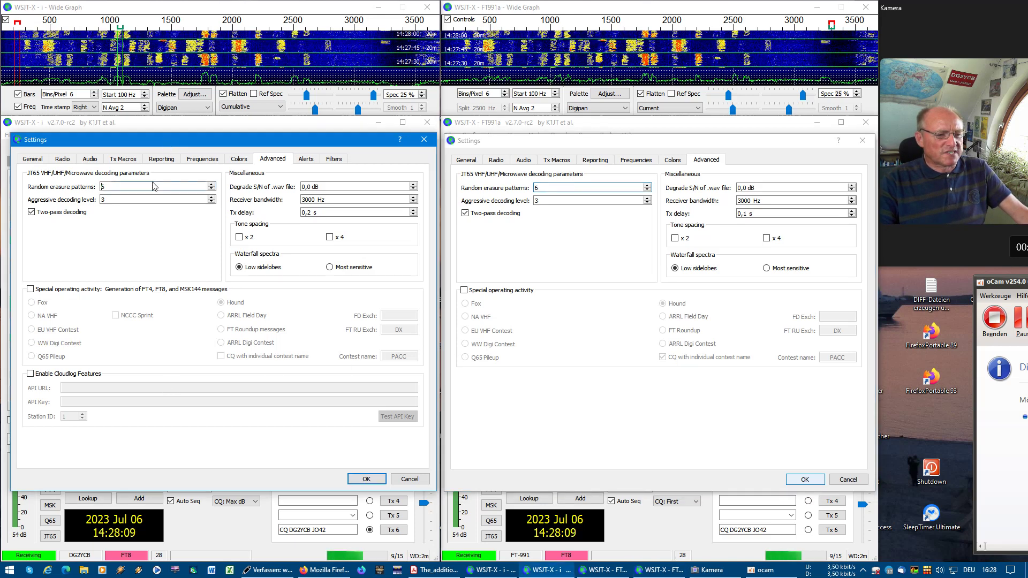
left_click(49, 375)
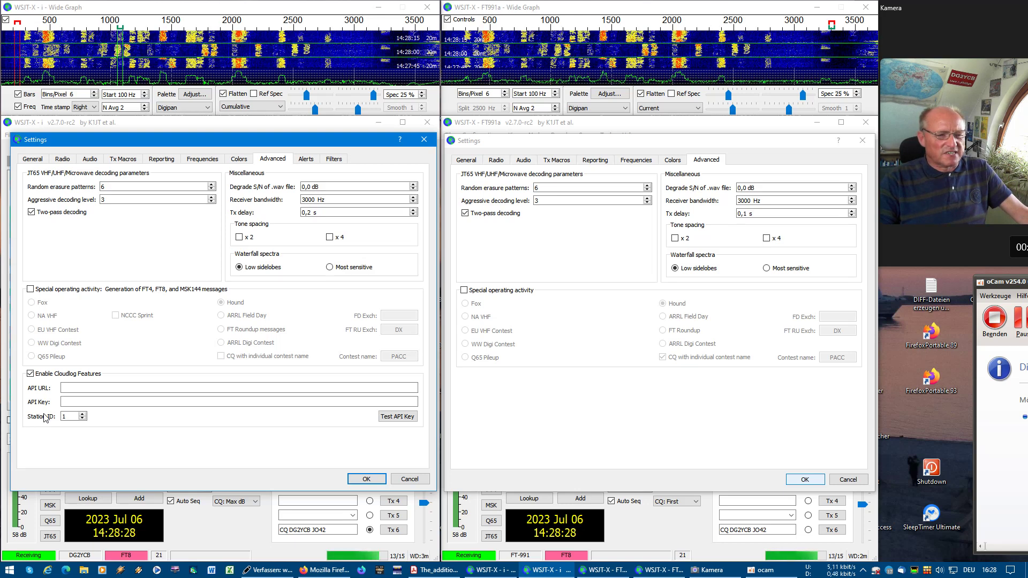
left_click(30, 374)
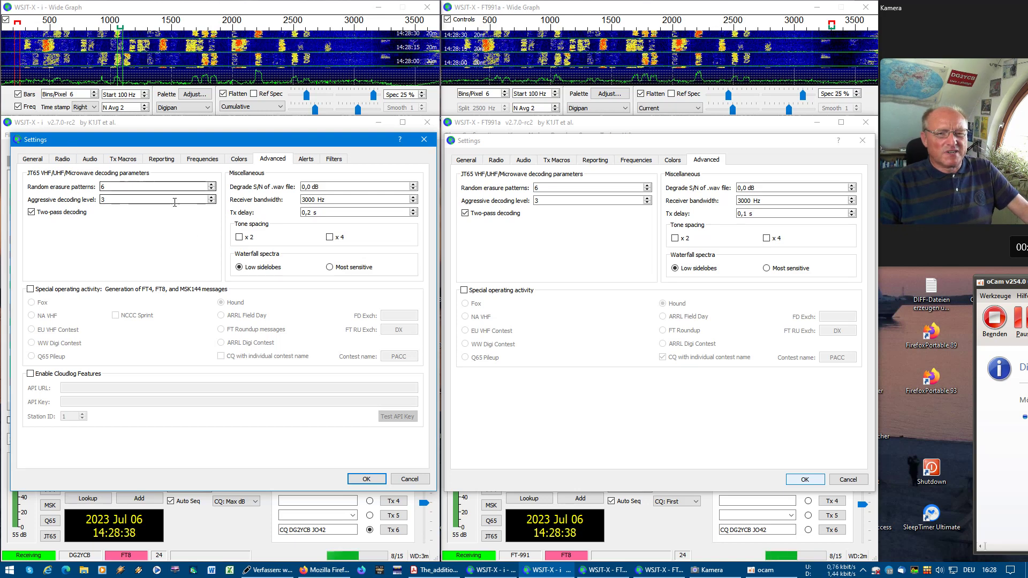
Enable the i instance's special operating activity, choose NA VHF with NCCC Sprint, and switch the special operating activity off again.
left_click(30, 290)
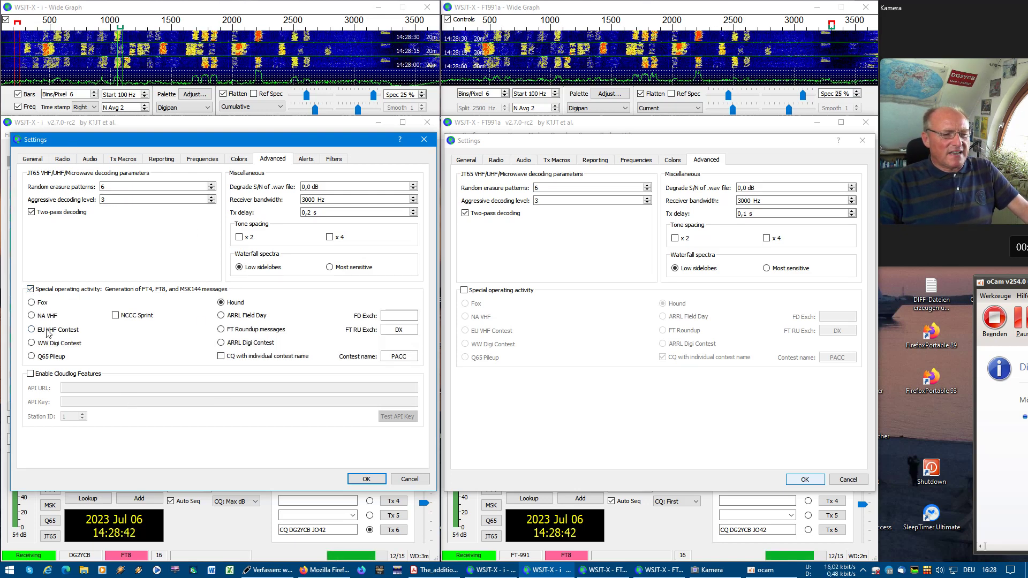
left_click(31, 317)
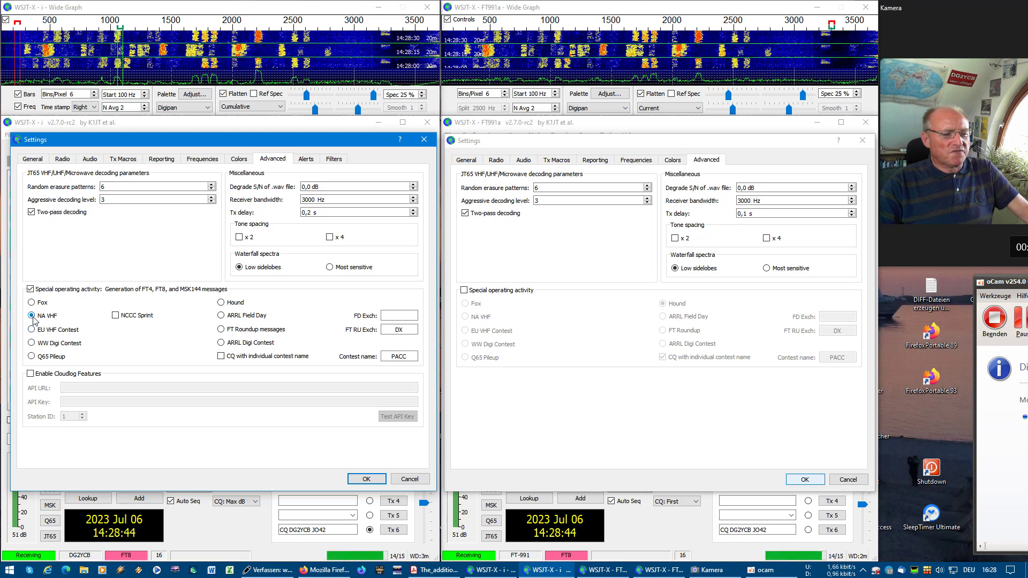
left_click(116, 317)
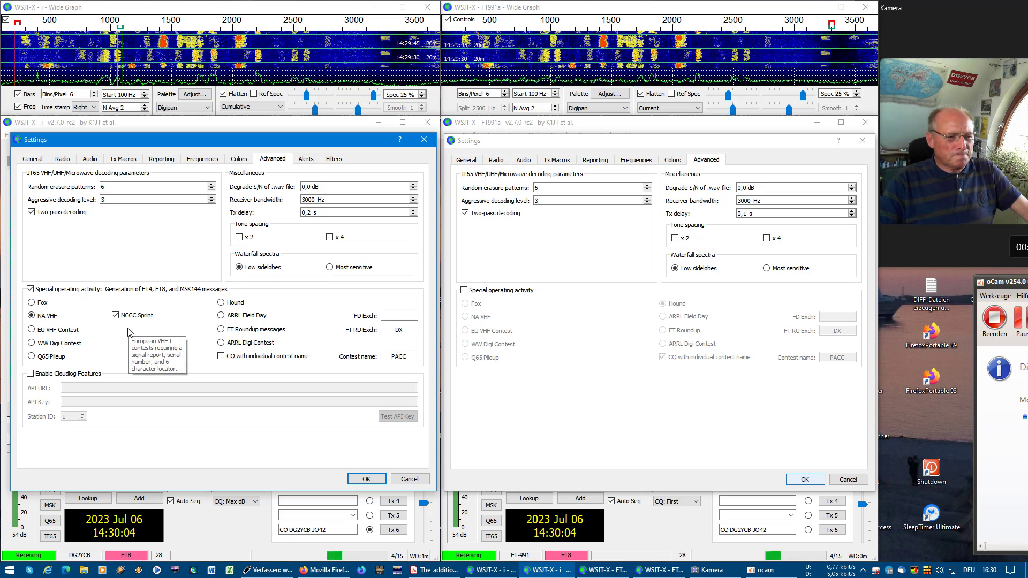
left_click(31, 289)
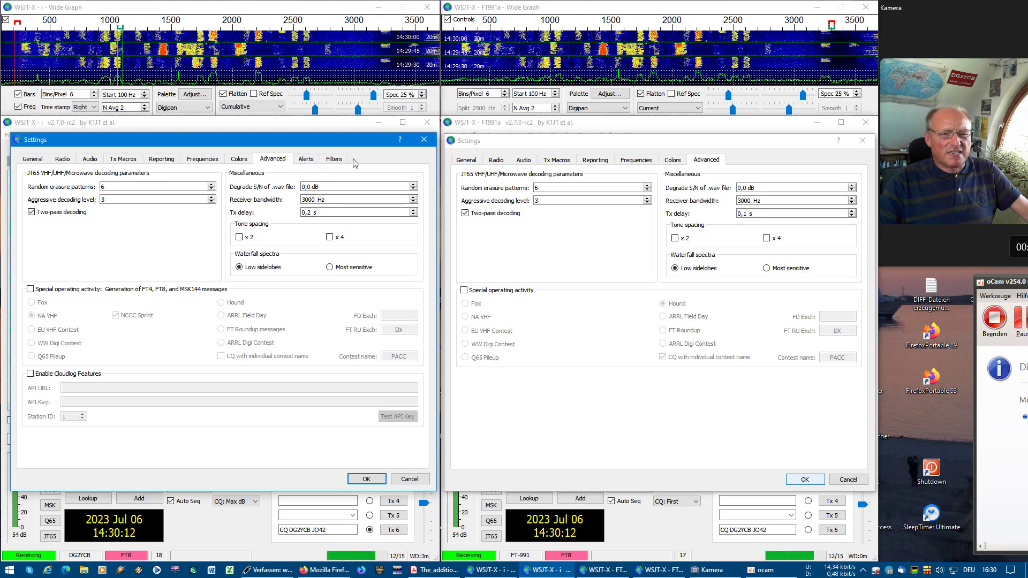
Examine the i instance's Audio Alerts beside its Band Activity, switching the New Continent on Band alert on and off again.
left_click(309, 161)
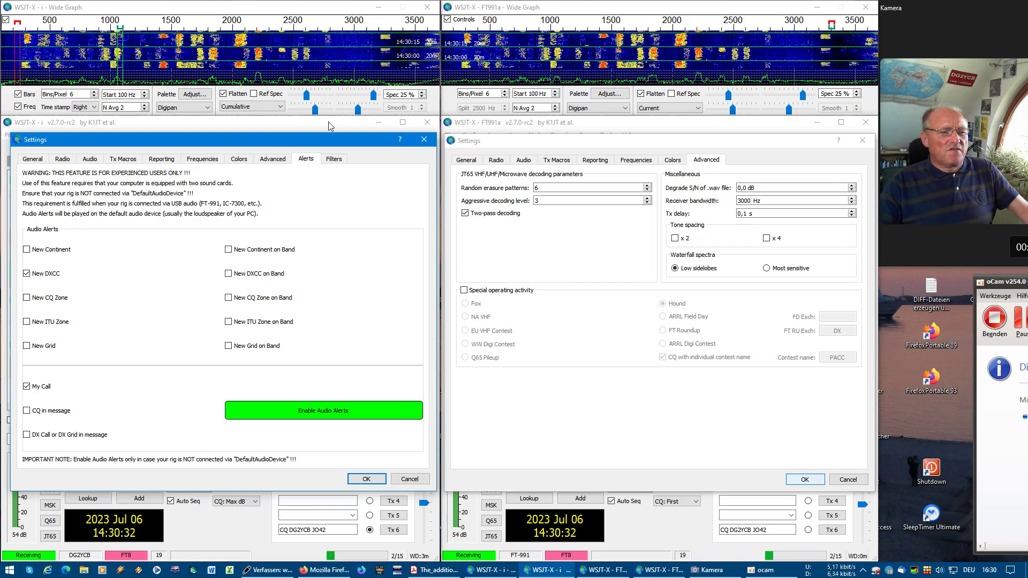
left_click_drag(304, 145, 547, 147)
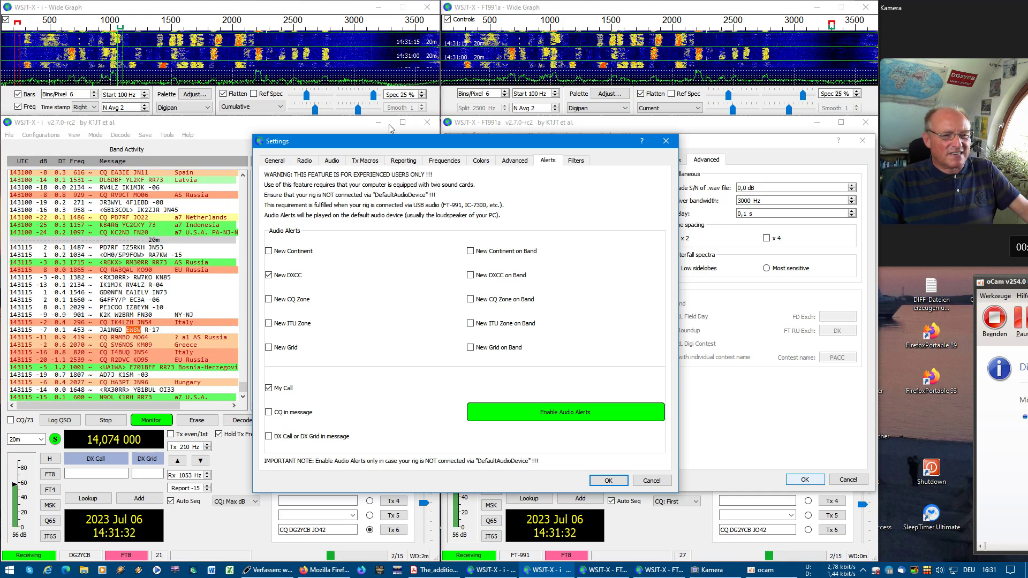
left_click_drag(411, 146, 170, 145)
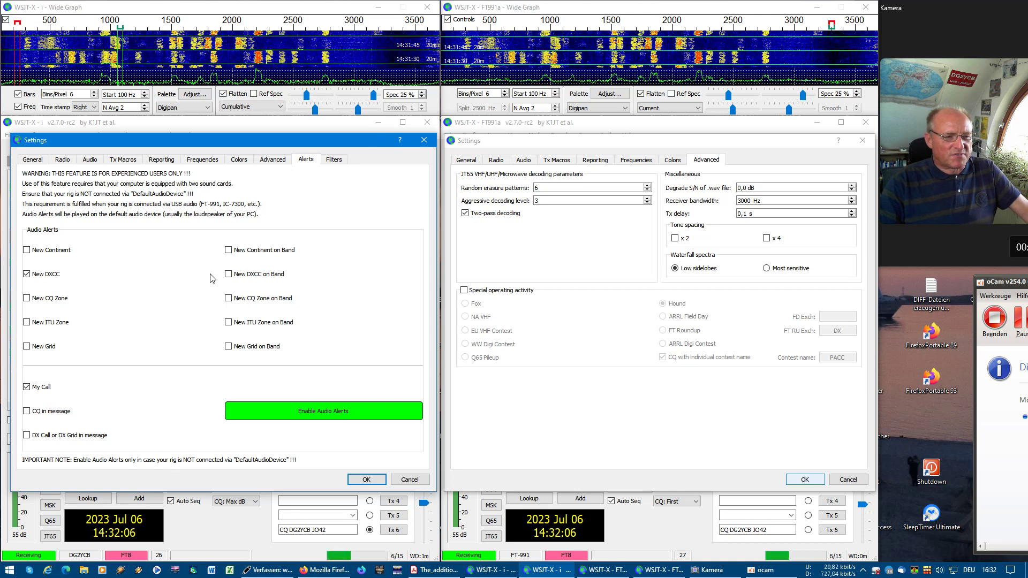
left_click(289, 251)
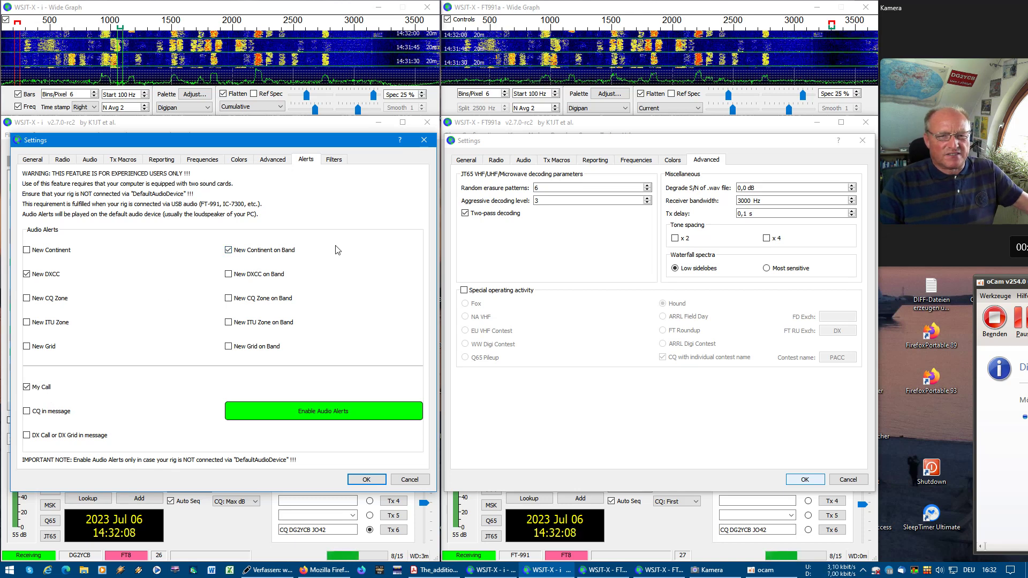
left_click(228, 250)
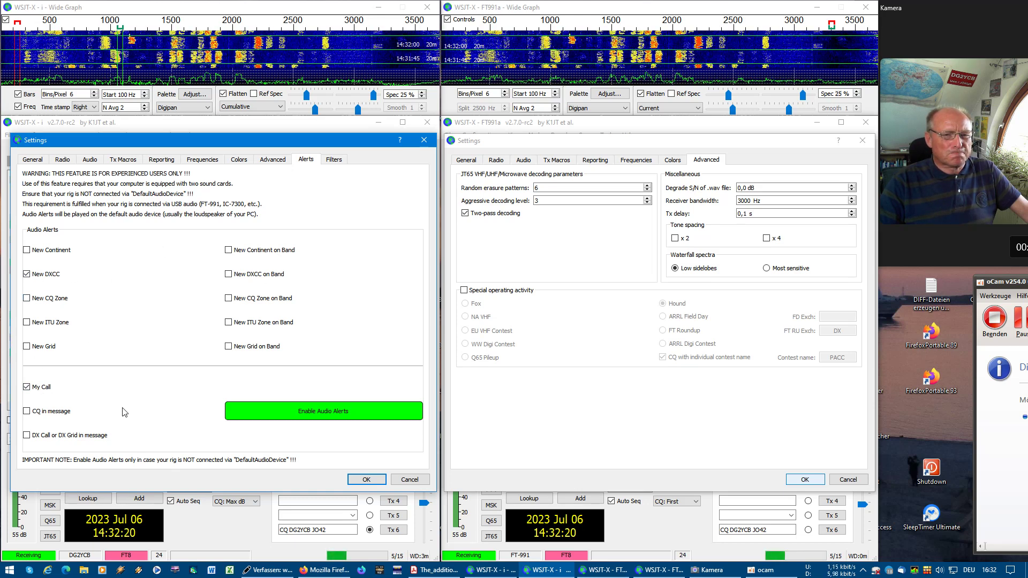
Add Russia and Germany as the second and third territories in the i instance's Band Activity filters.
left_click(333, 160)
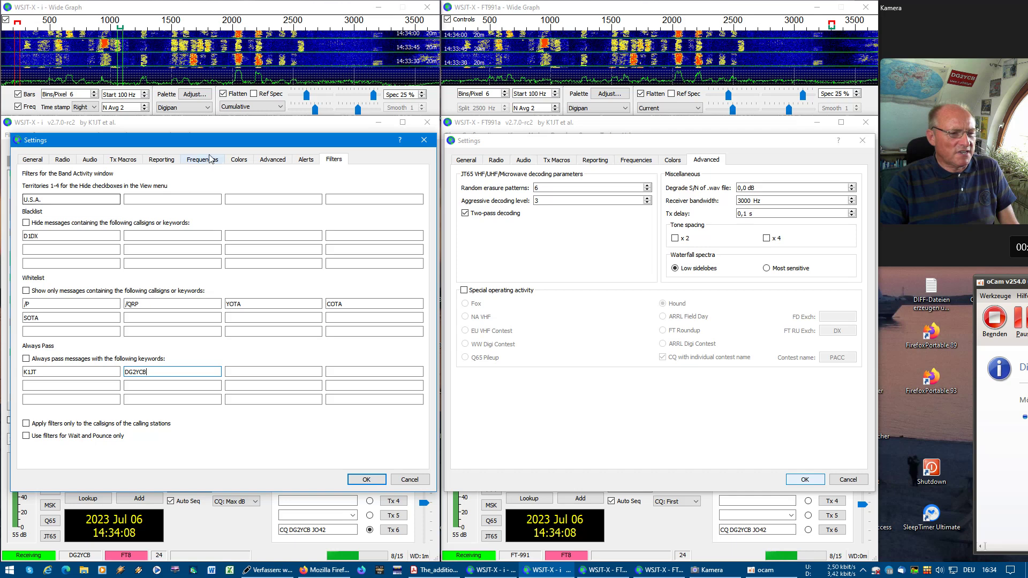
left_click_drag(211, 140, 520, 132)
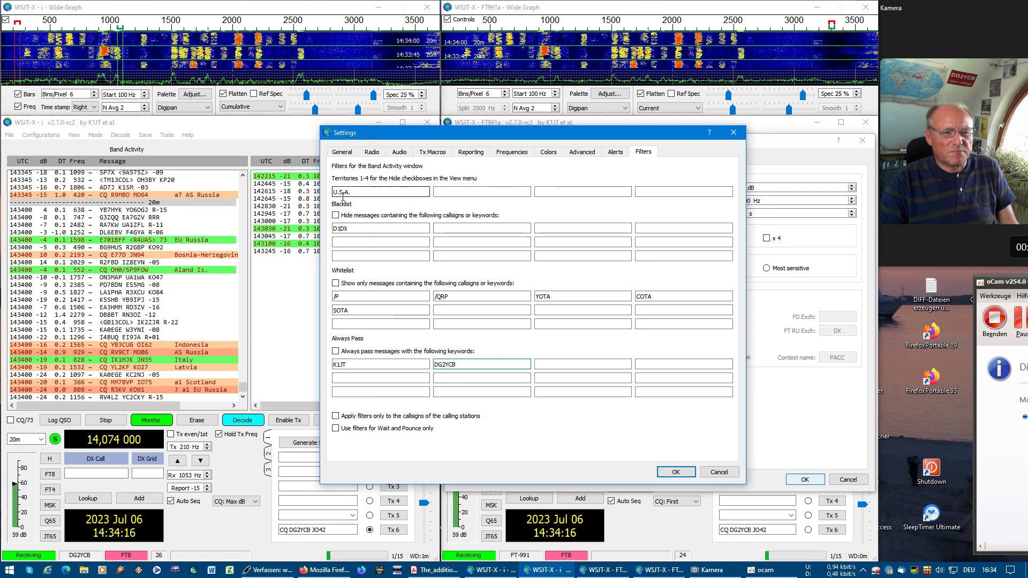
left_click(452, 191)
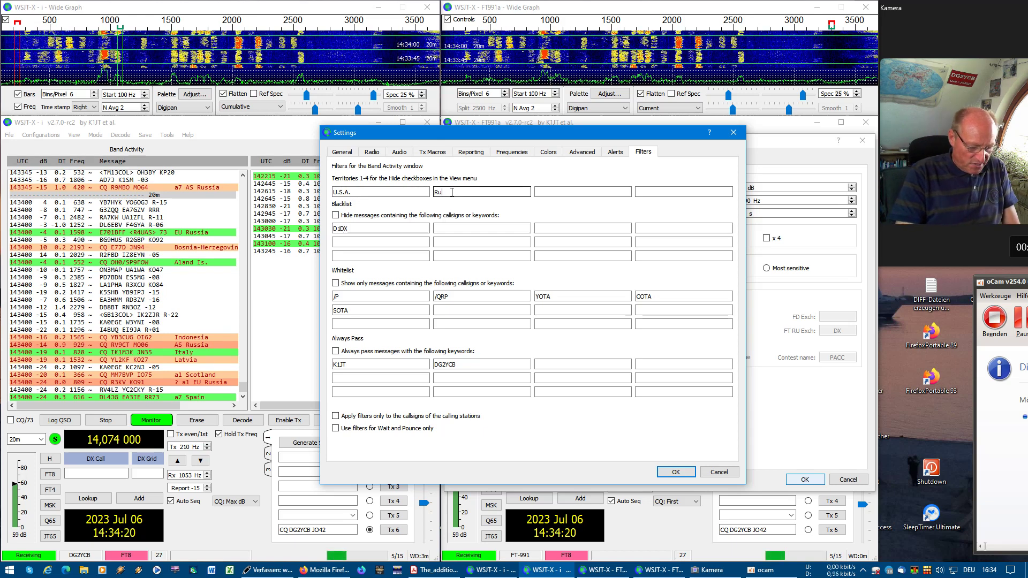
type("Russia")
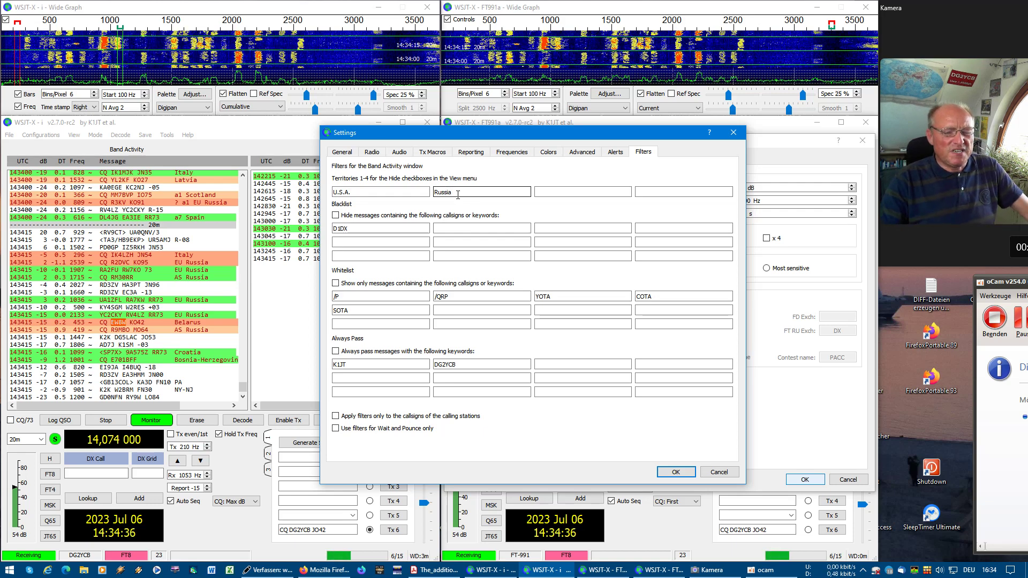
left_click(556, 195)
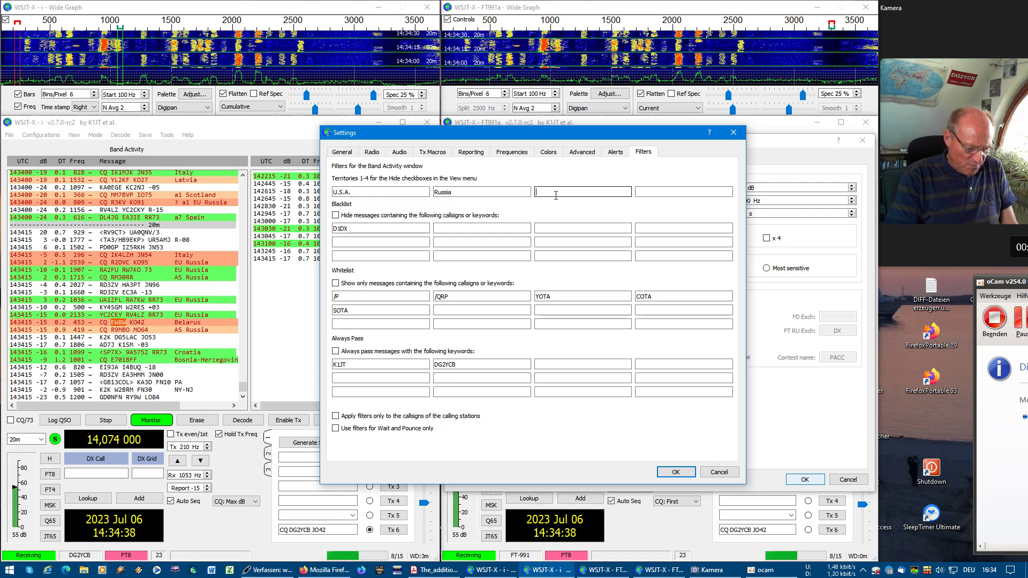
type("Ger")
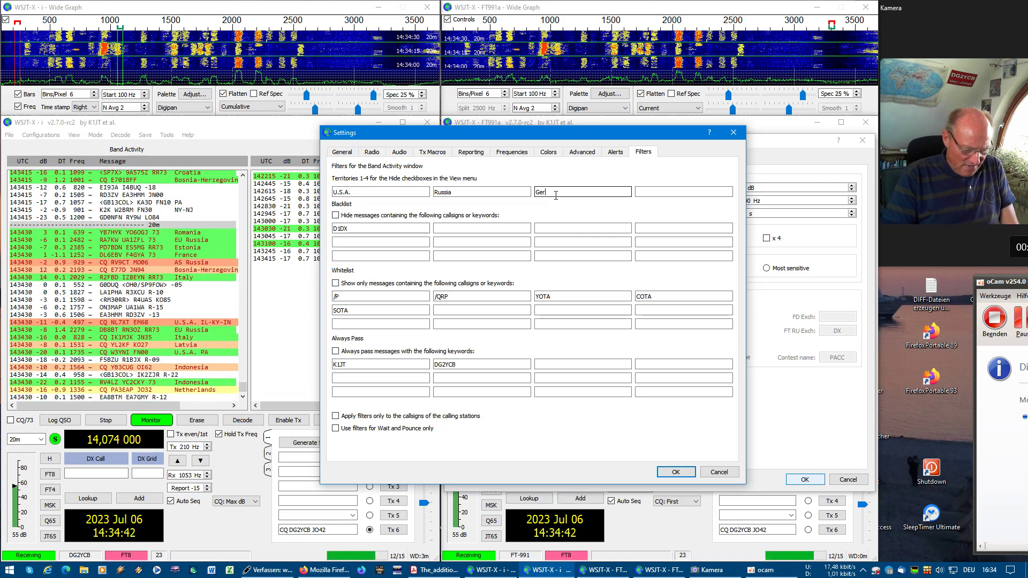
type("many")
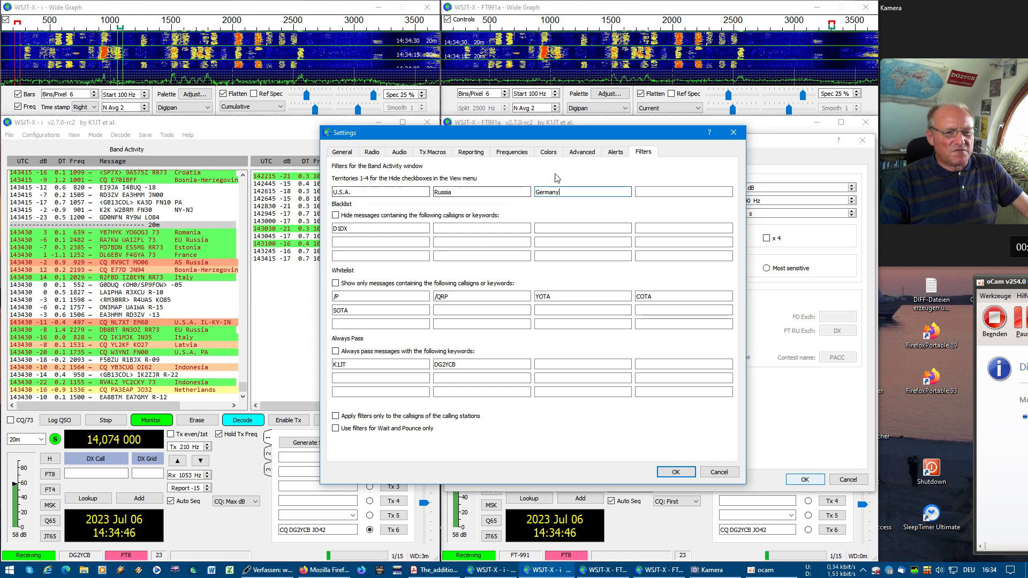
left_click_drag(572, 142, 257, 148)
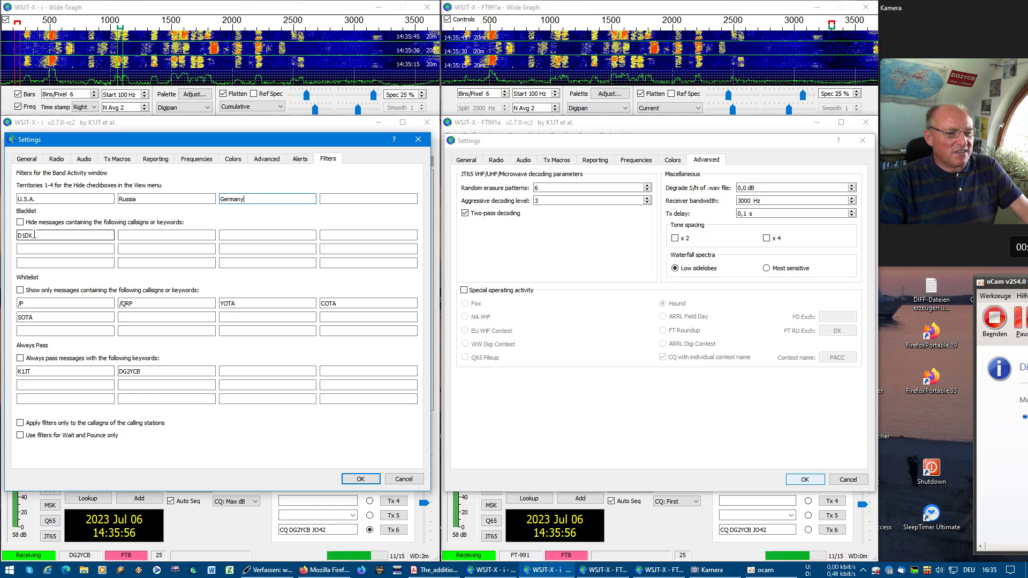
Enable the blacklist that hides messages containing the listed callsigns or keywords, and accept the settings of both instances.
left_click(42, 222)
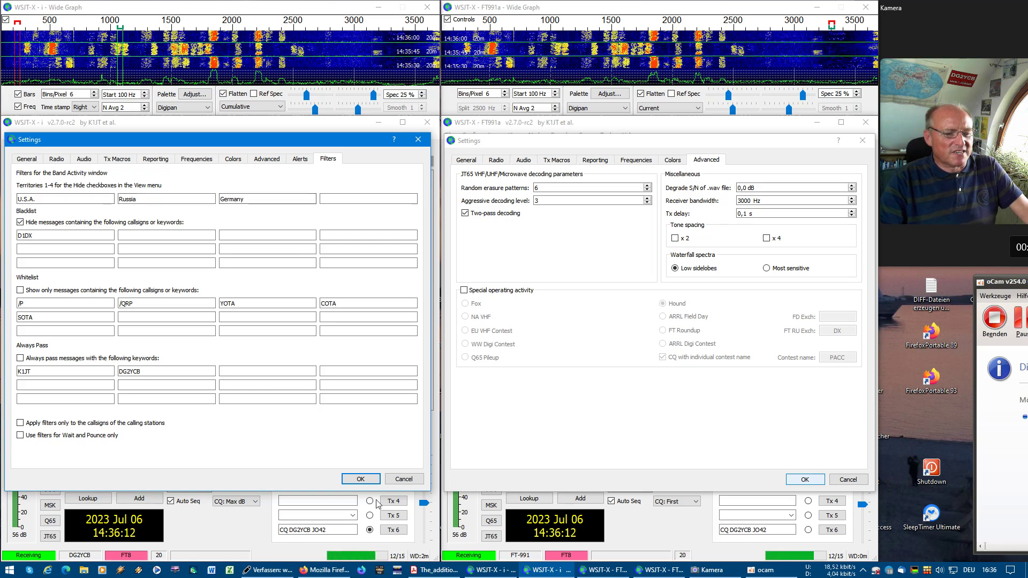
left_click(361, 479)
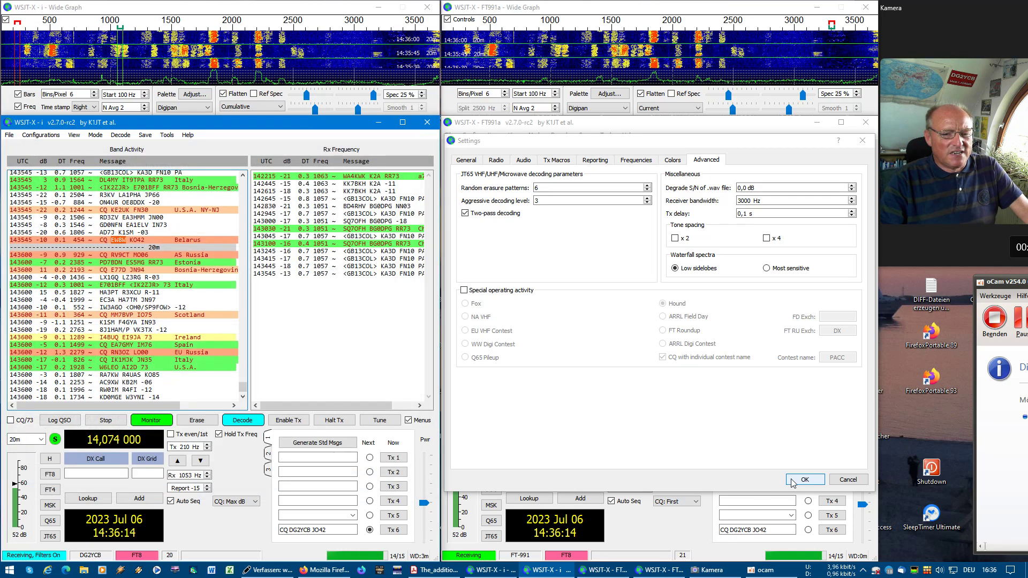
left_click(794, 480)
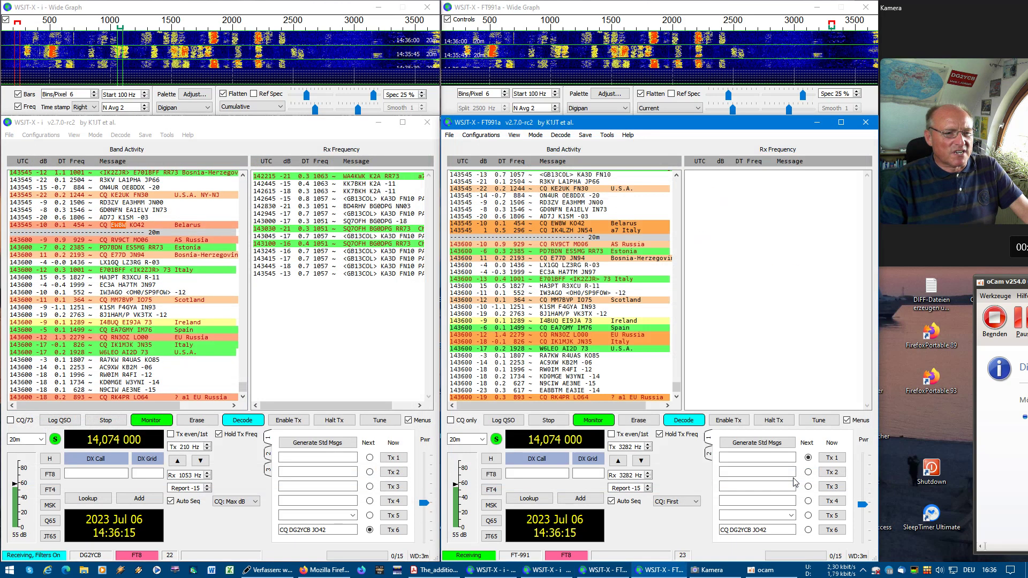
Compare the View options of the i and FT991a instances, and set the i instance's receive frequency to 1308 Hz in its waterfall.
left_click(74, 135)
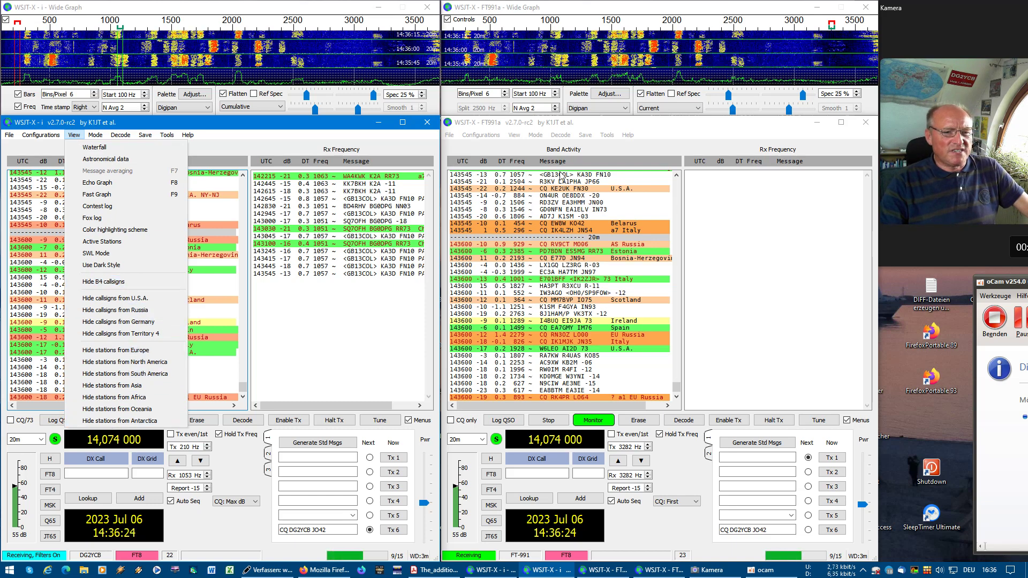
left_click(514, 135)
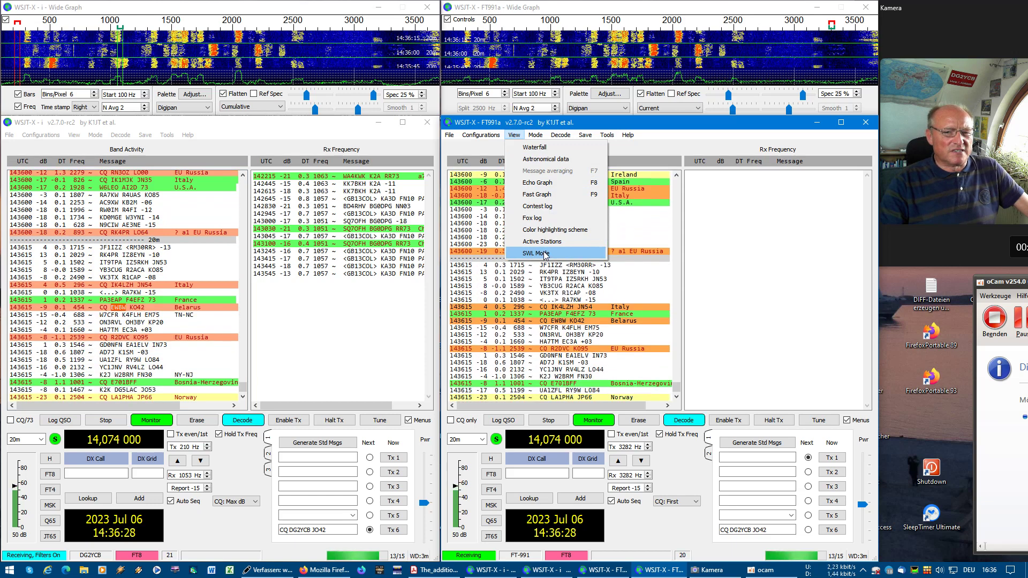
left_click(78, 136)
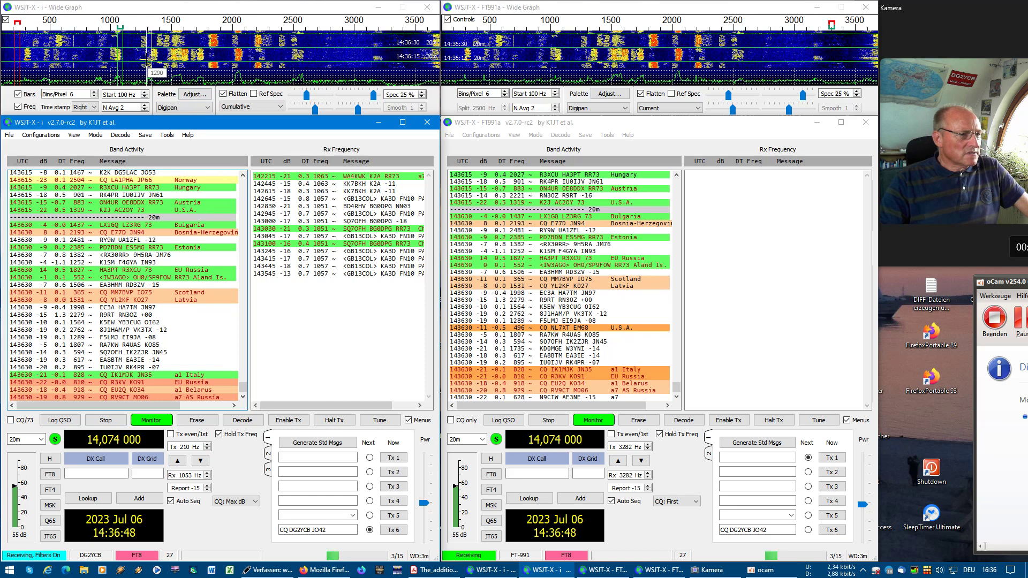
left_click(149, 55)
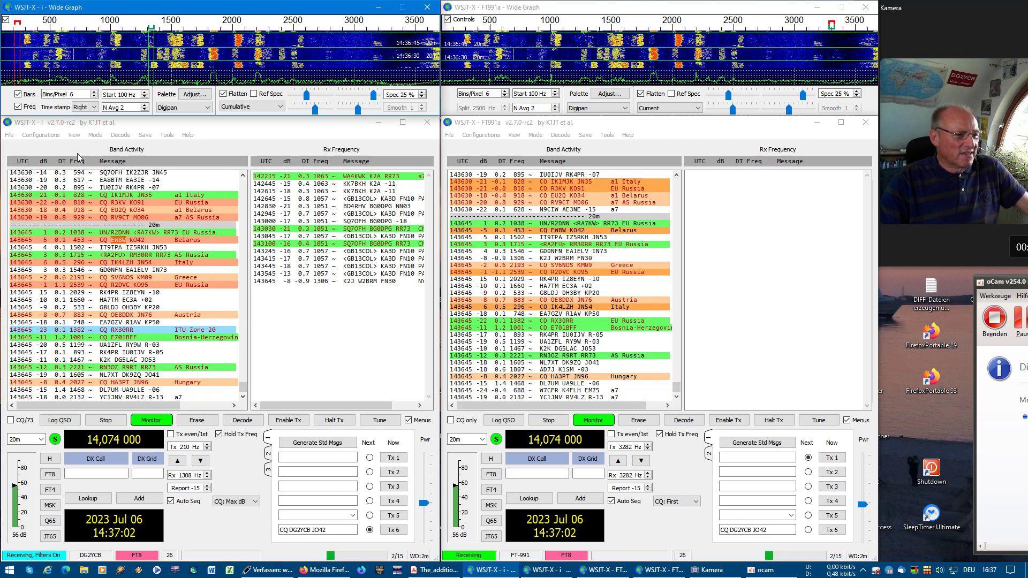
Try hiding callsigns from U.S.A. in the i instance, switch that filter off again, and review the remaining hide options.
left_click(81, 137)
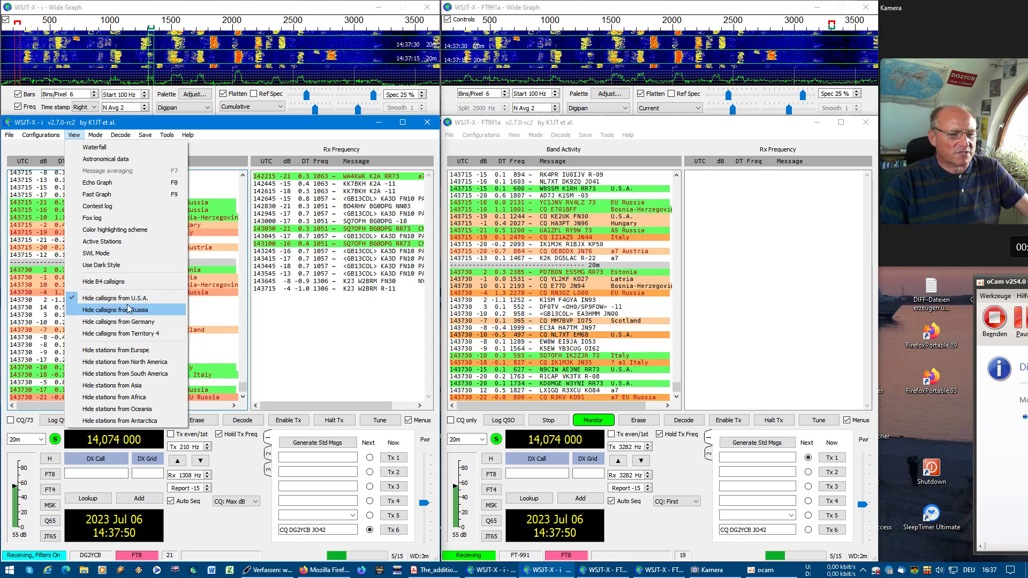
left_click(76, 301)
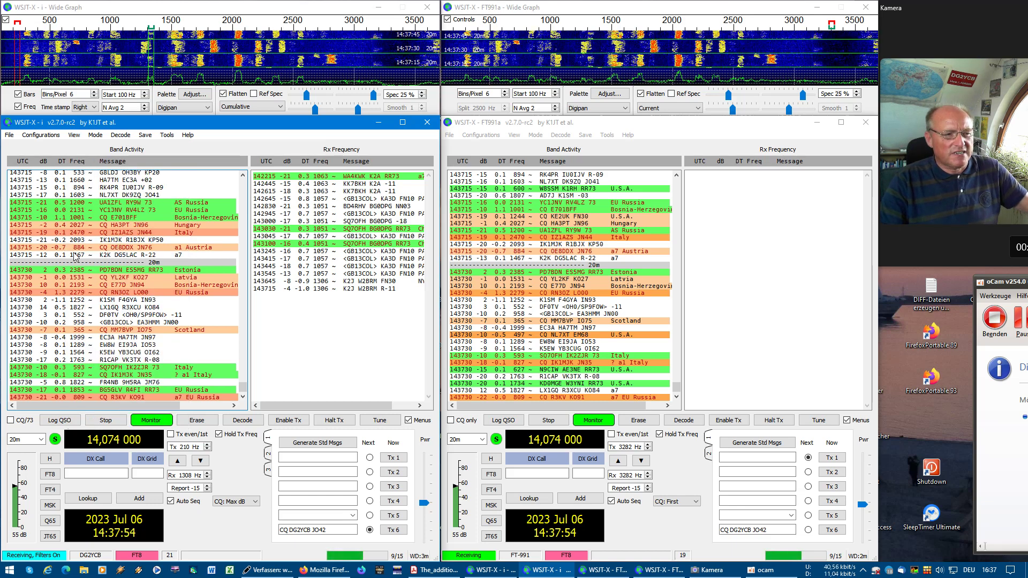
left_click(74, 135)
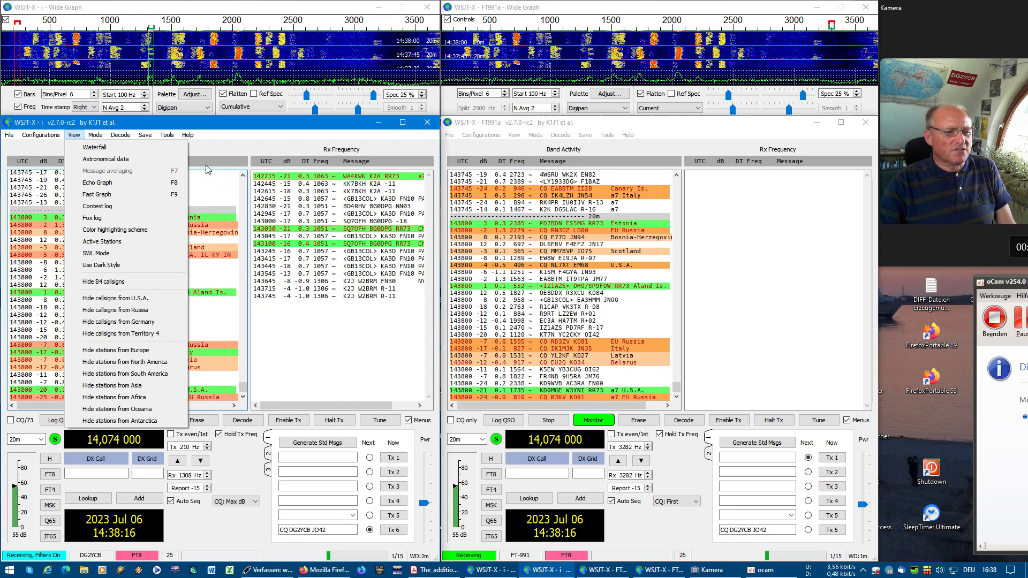
left_click(206, 129)
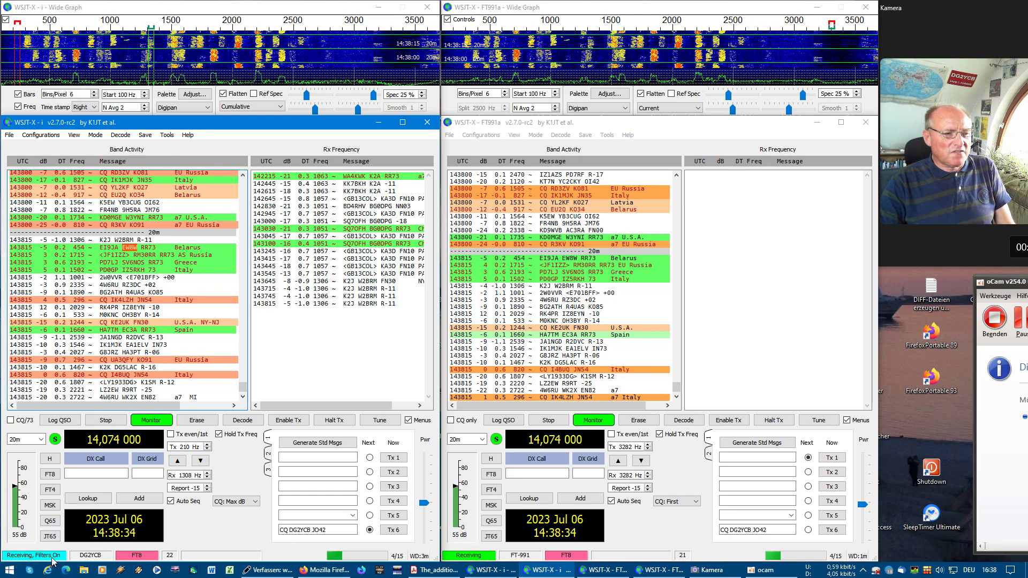
Disable the i instance's blacklist that hides messages containing the listed callsigns or keywords, and accept the settings.
left_click(9, 135)
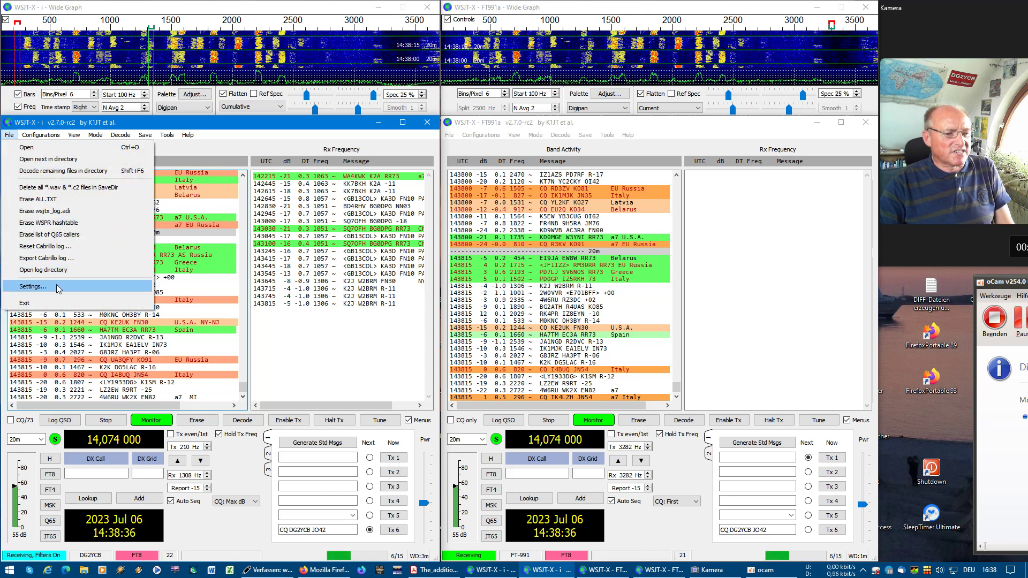
left_click(58, 287)
left_click(20, 223)
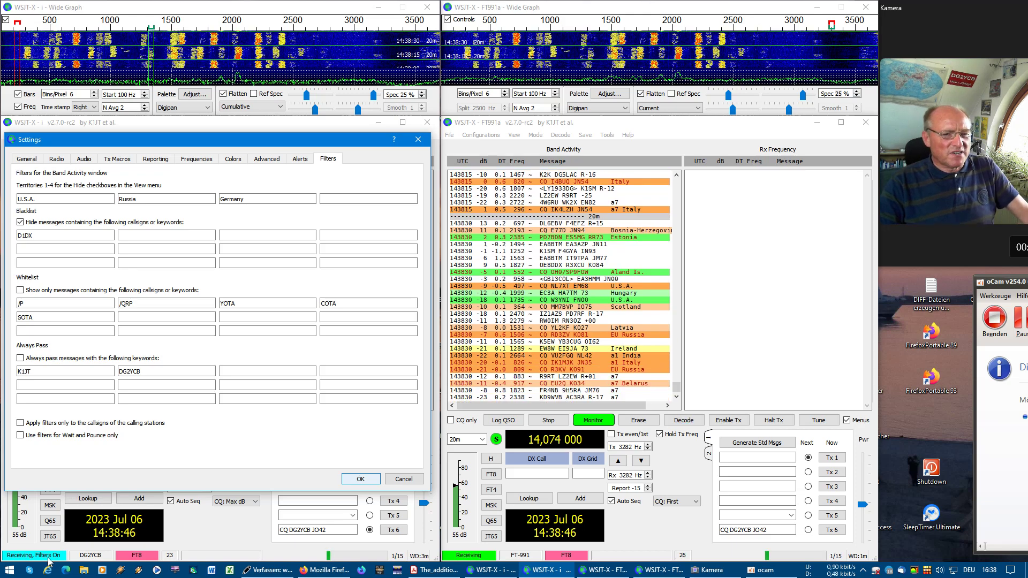
left_click(33, 221)
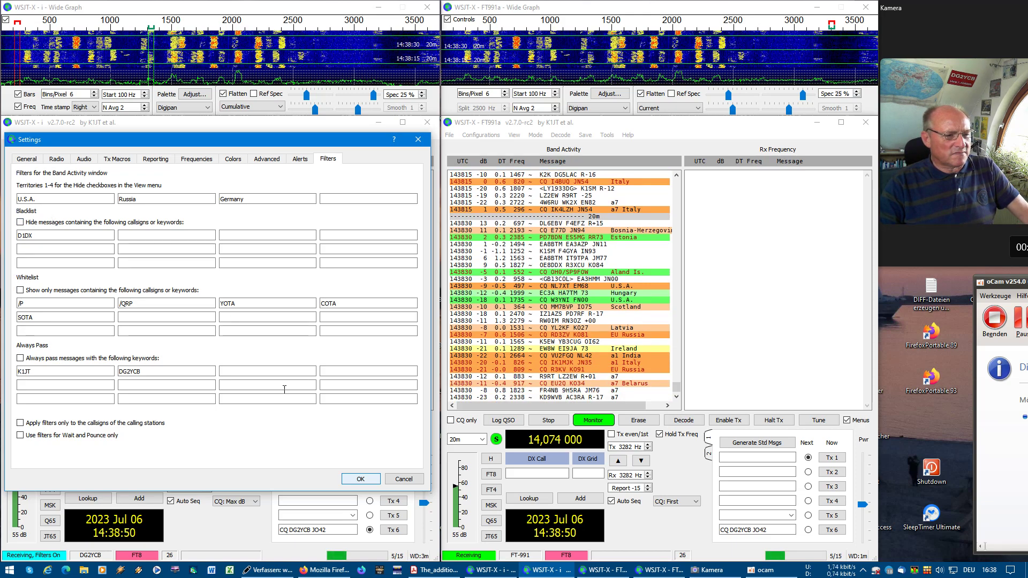
left_click(359, 479)
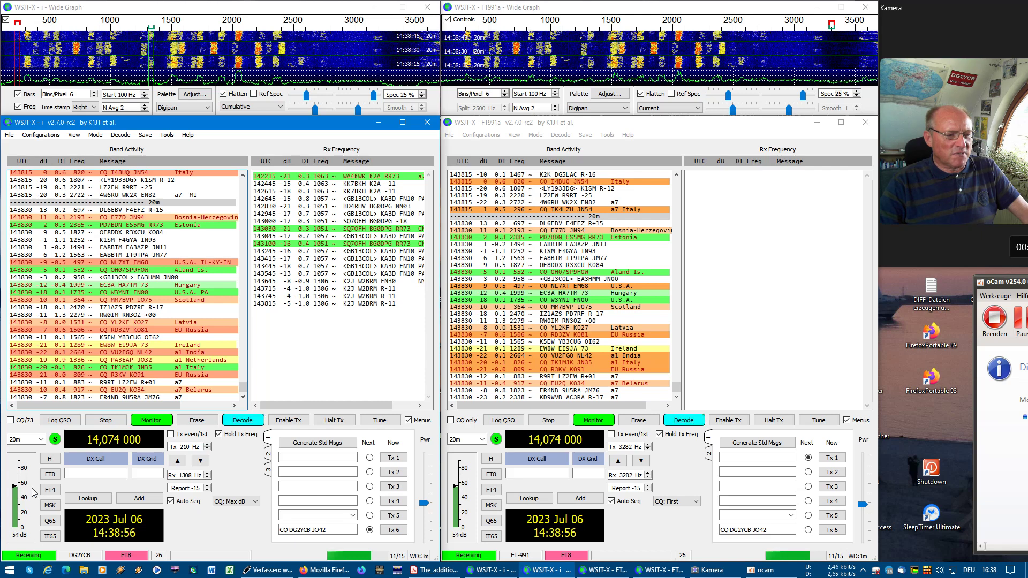
Toggle the i instance's CQ/73 filter and compare both instances' CQ reply choices, switching FT991a to CQ: None and back to CQ: First.
left_click(10, 420)
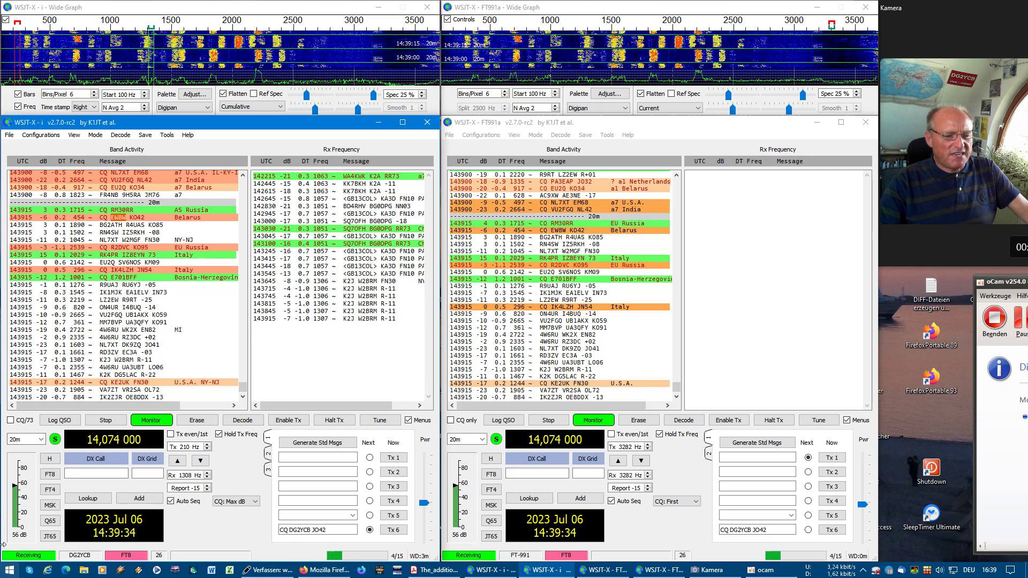
left_click(256, 502)
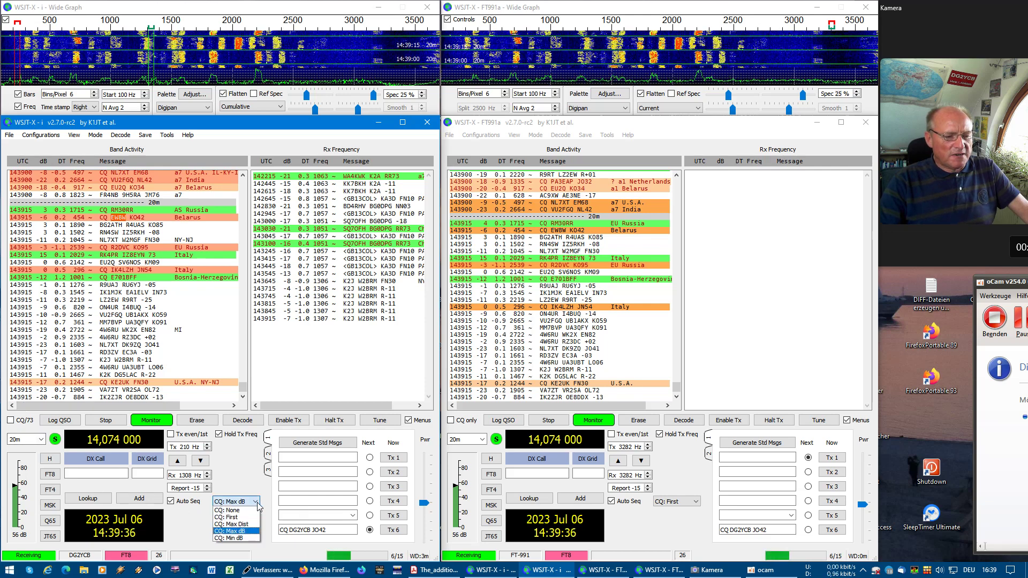
left_click(696, 503)
left_click(700, 504)
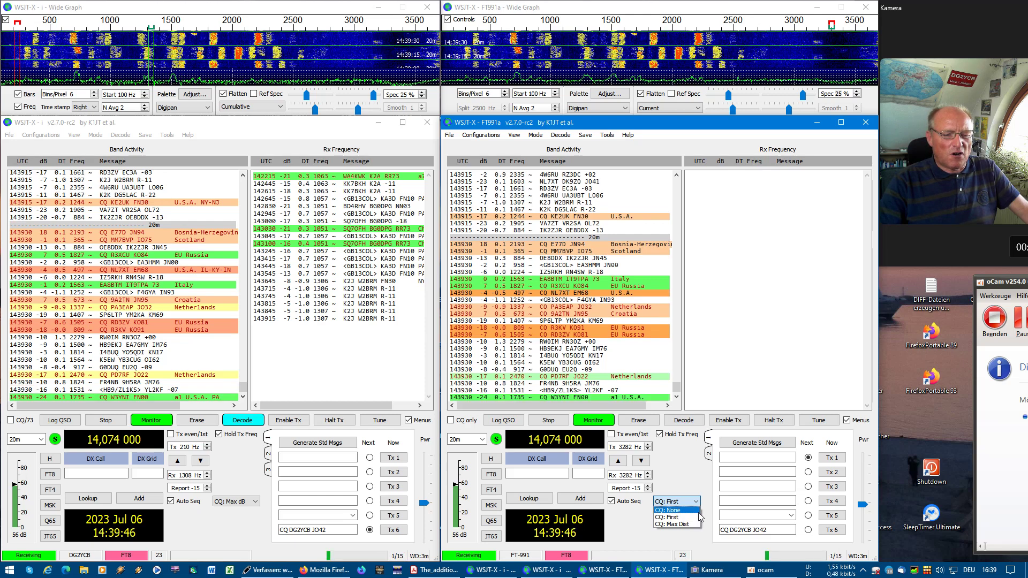
left_click(688, 512)
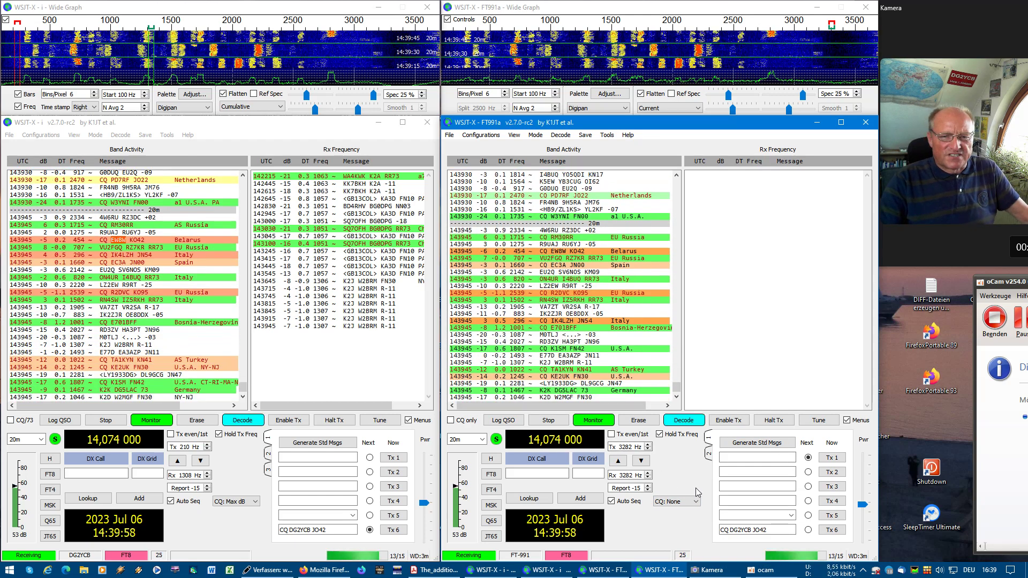
left_click(695, 503)
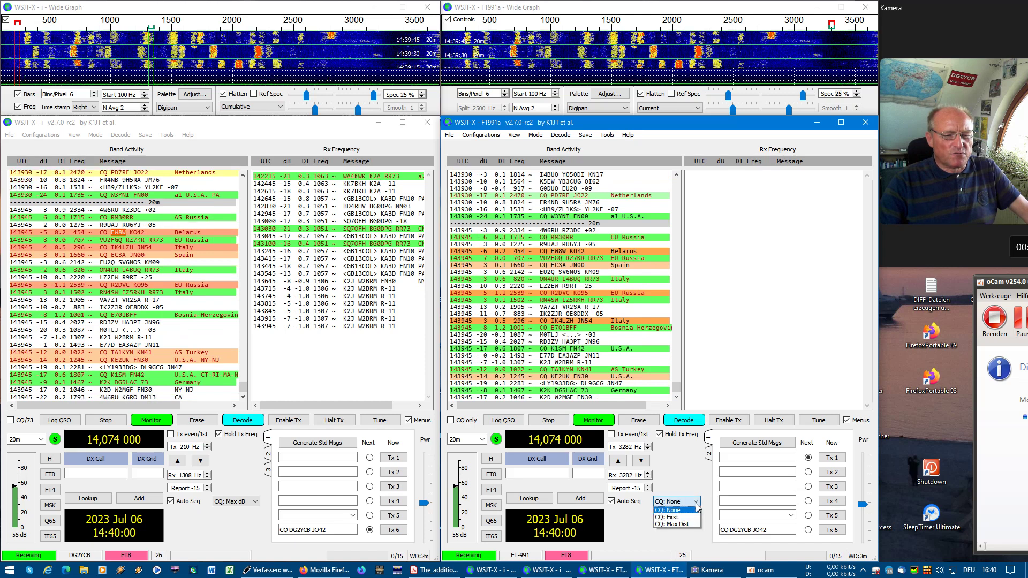
left_click(689, 518)
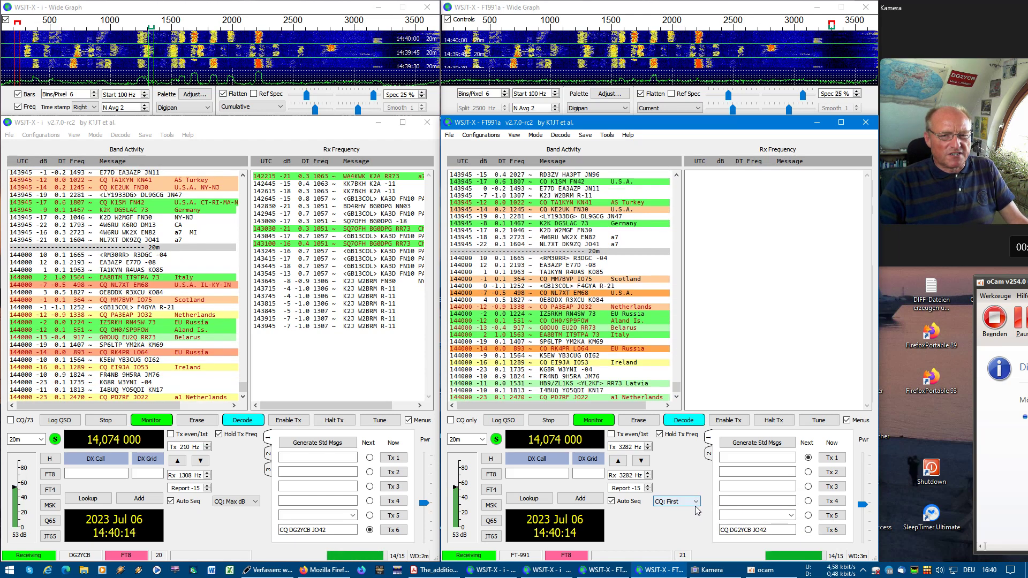
Set the i instance's automatic CQ reply choice to CQ: First and examine the choices offered by the FT991a instance.
left_click(255, 504)
left_click(255, 504)
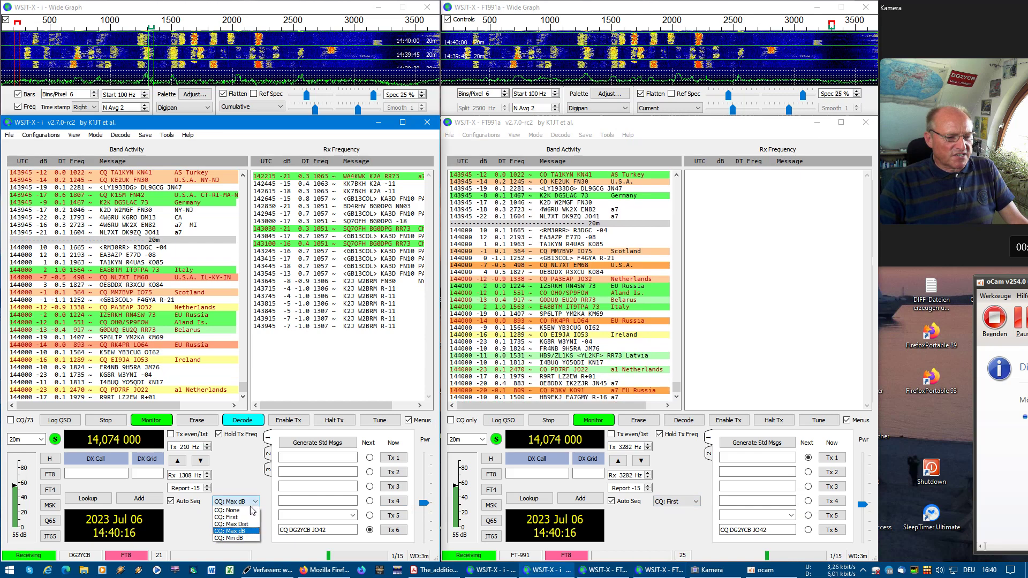
left_click(697, 503)
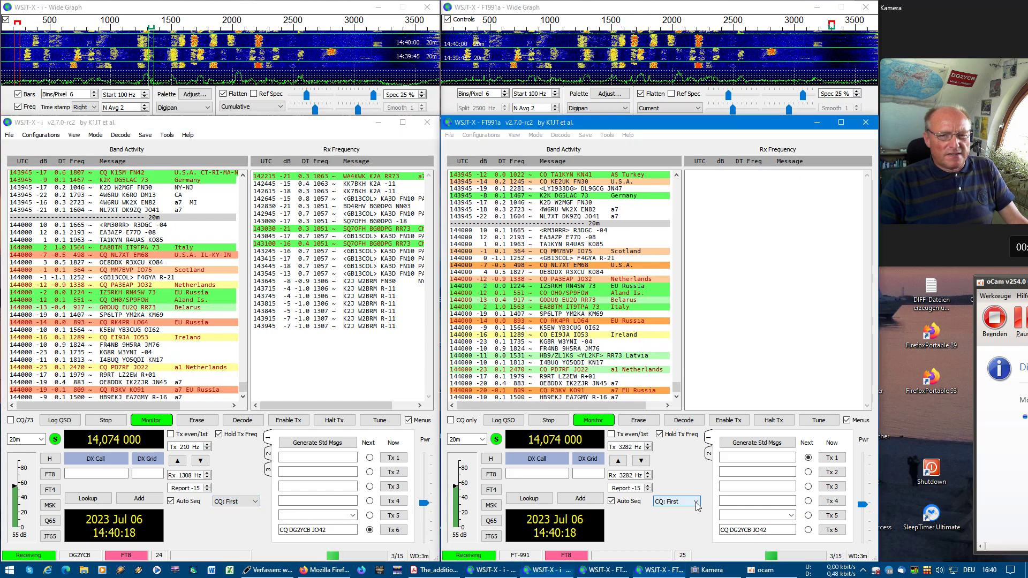
left_click(696, 502)
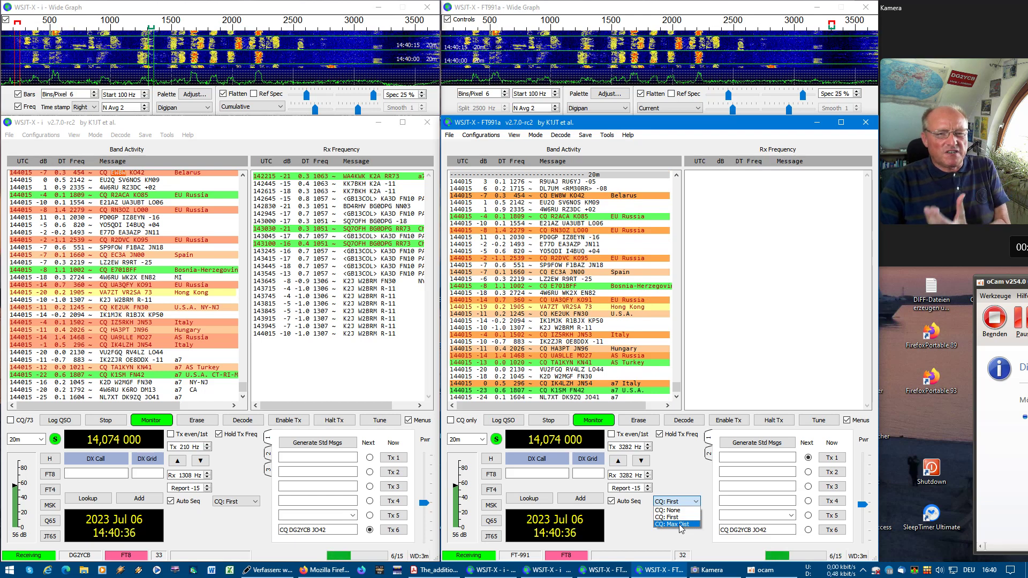
Show the FT991a instance's Active Stations, set its CQ reply choice to CQ: Max Dist, and close Active Stations.
left_click(516, 136)
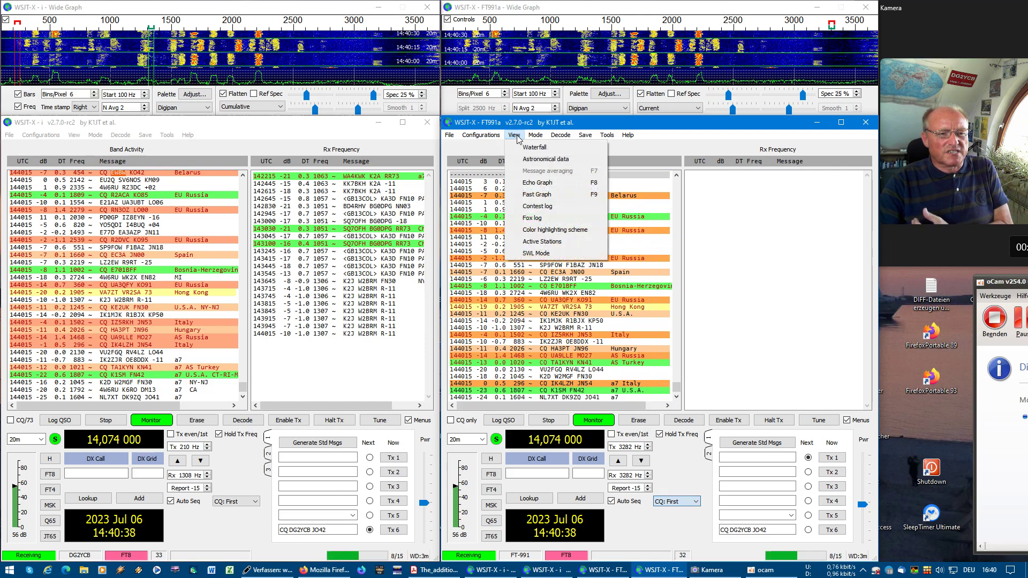
left_click(557, 241)
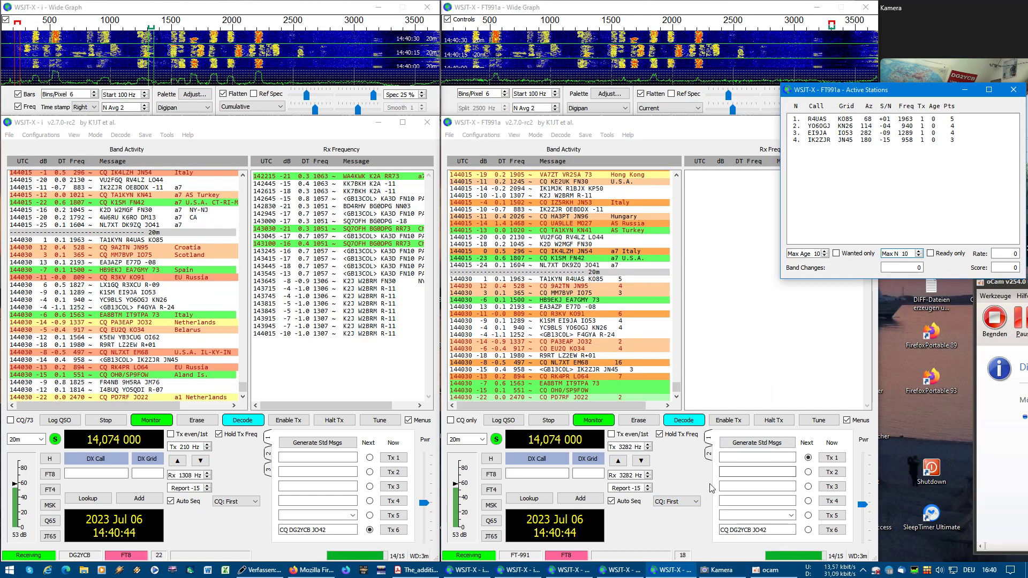
left_click(696, 504)
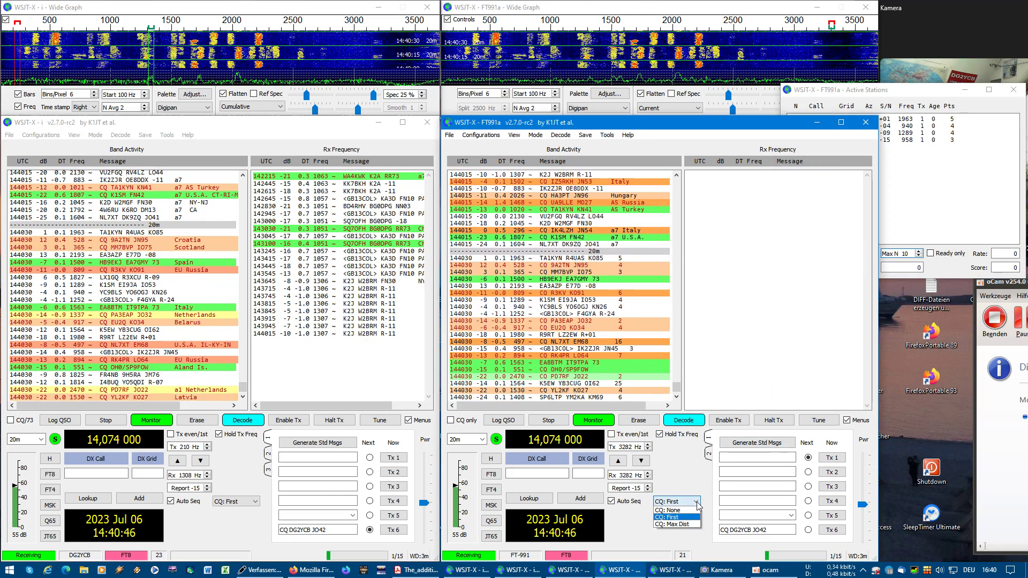
left_click(692, 525)
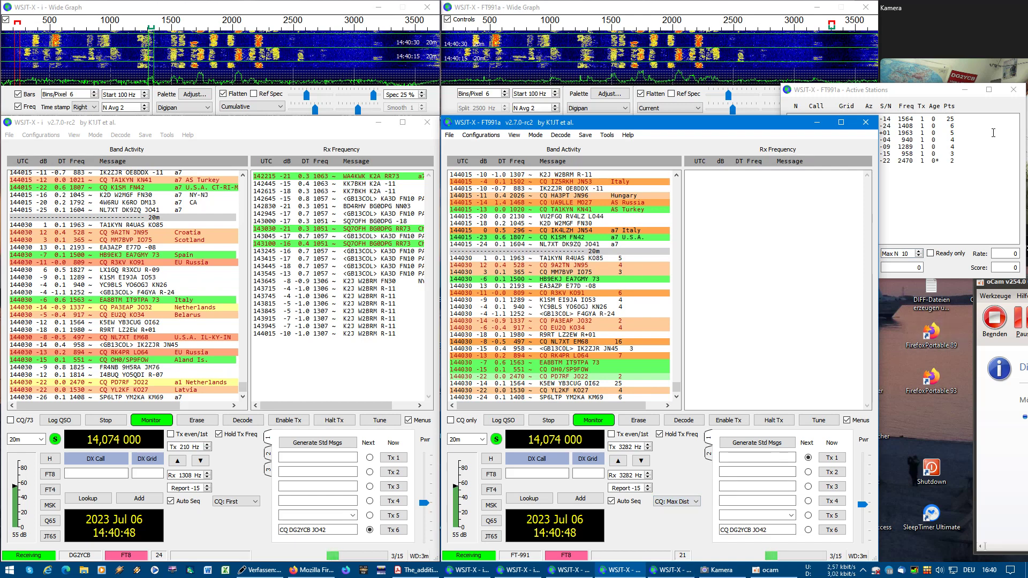
left_click(1019, 90)
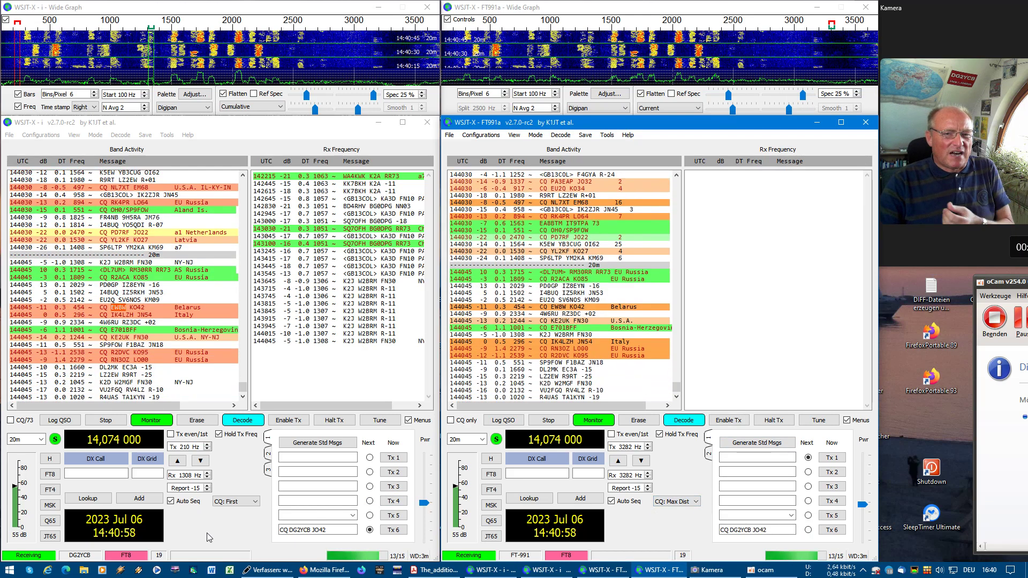
Examine the i instance's CQ reply choices, including Max dB and Min dB, together with its View filter options.
left_click(256, 503)
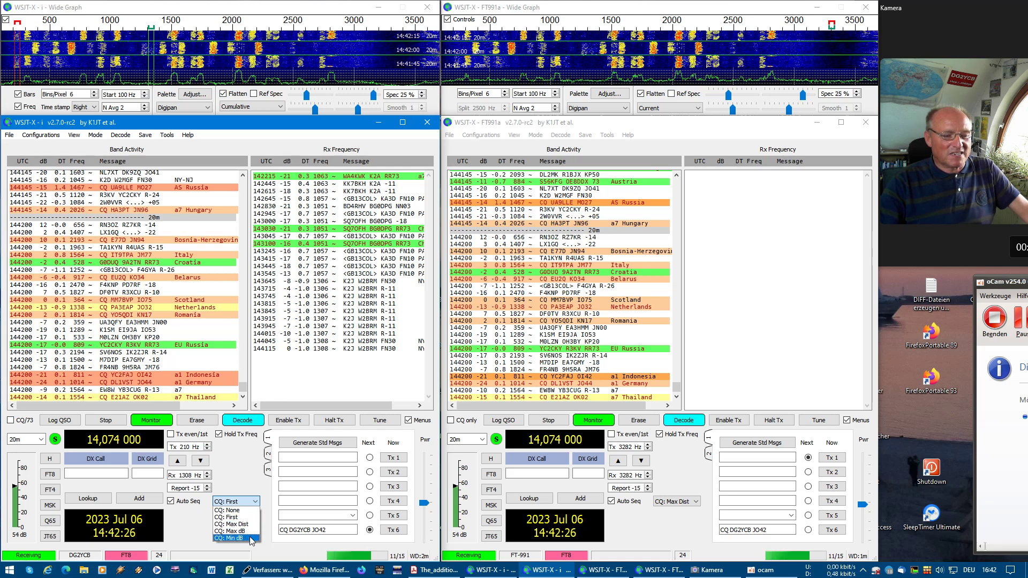
left_click(255, 504)
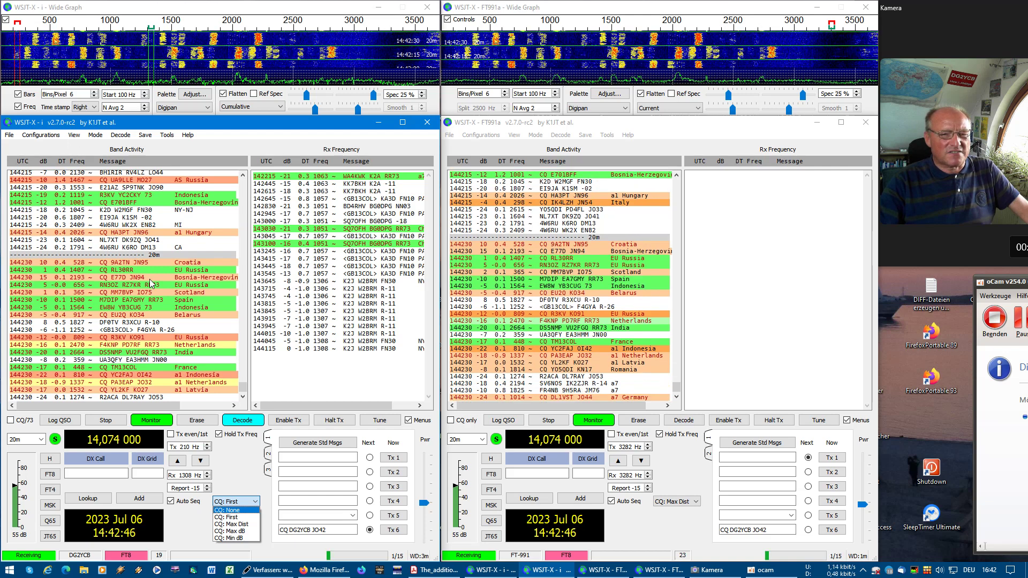
left_click(71, 136)
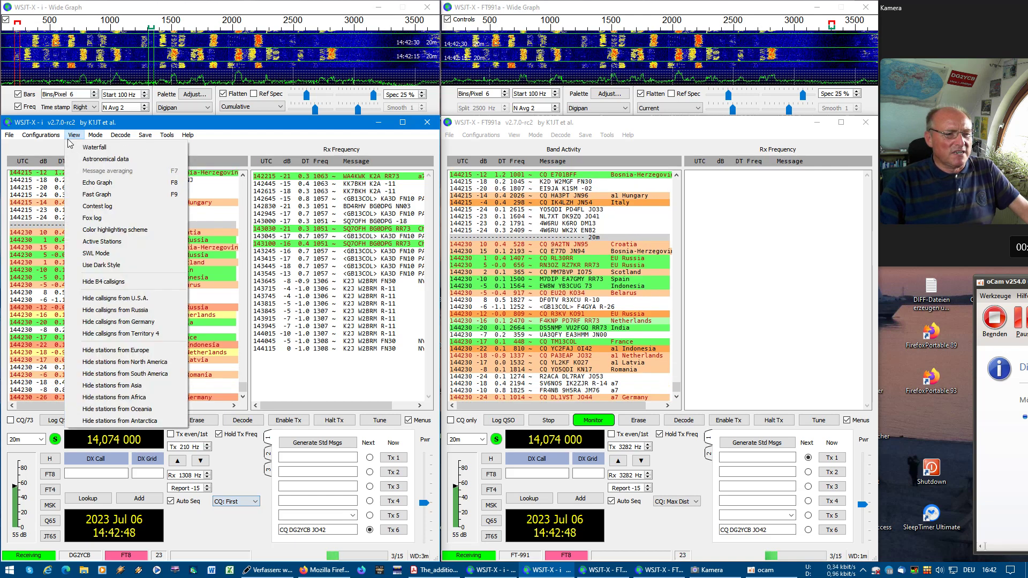
left_click(261, 426)
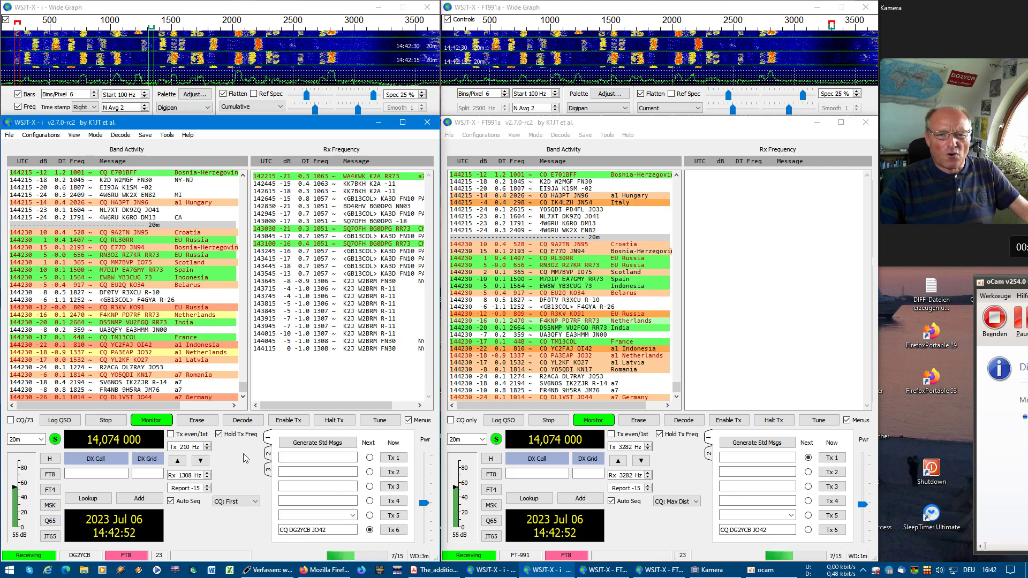
left_click(259, 505)
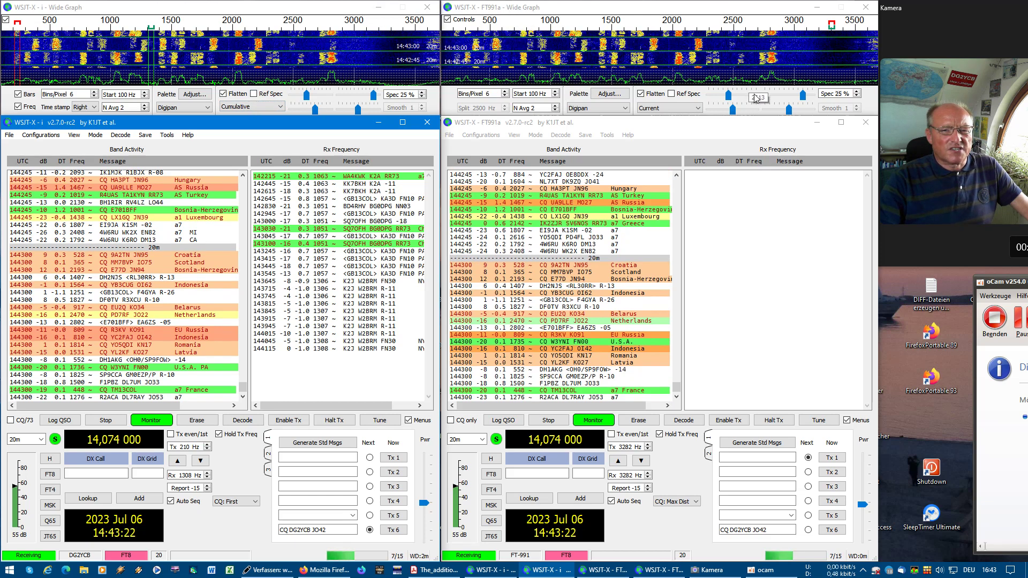
Switch the Bars option of the i instance's Wide Graph off and on again, and try its Freq option.
left_click(616, 11)
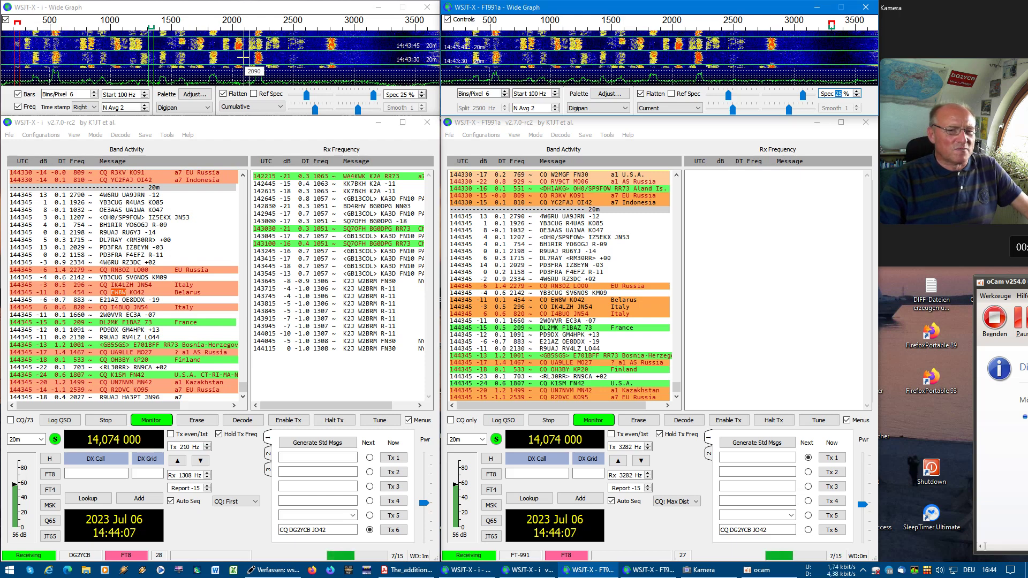
left_click(17, 94)
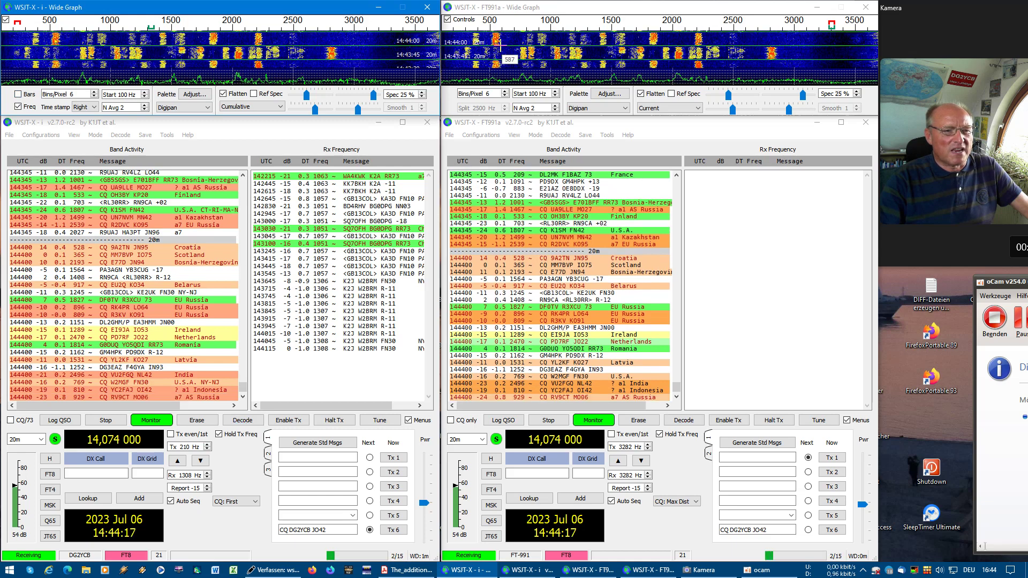
left_click(18, 95)
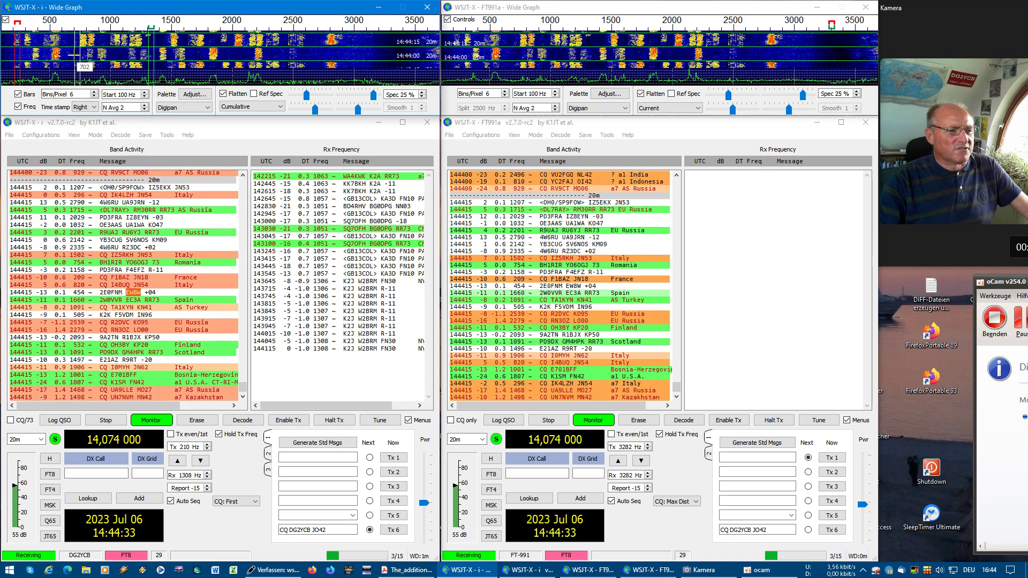
left_click(18, 107)
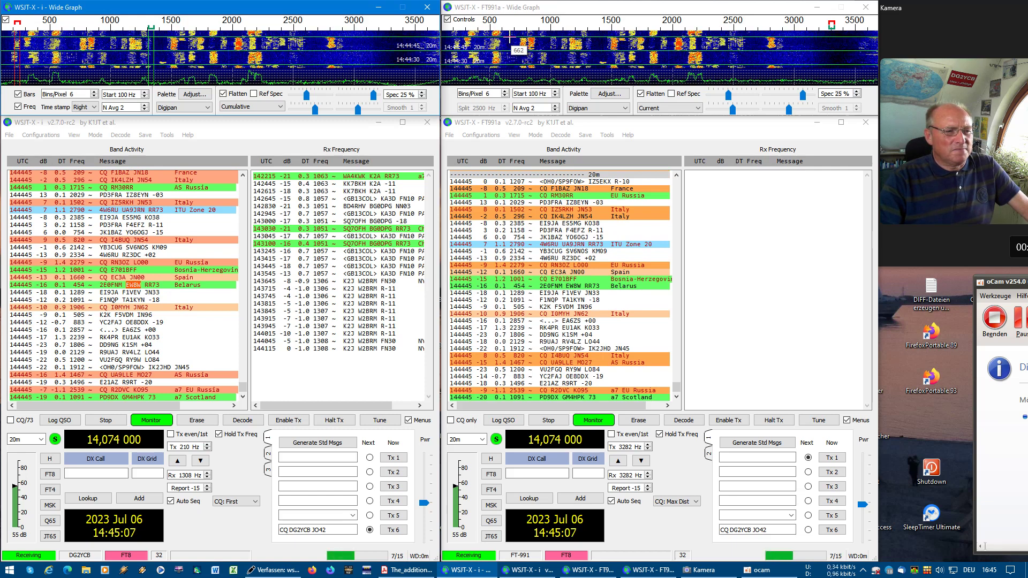
Switch the time stamp of the i instance's Wide Graph to Off and back to Right.
left_click(95, 107)
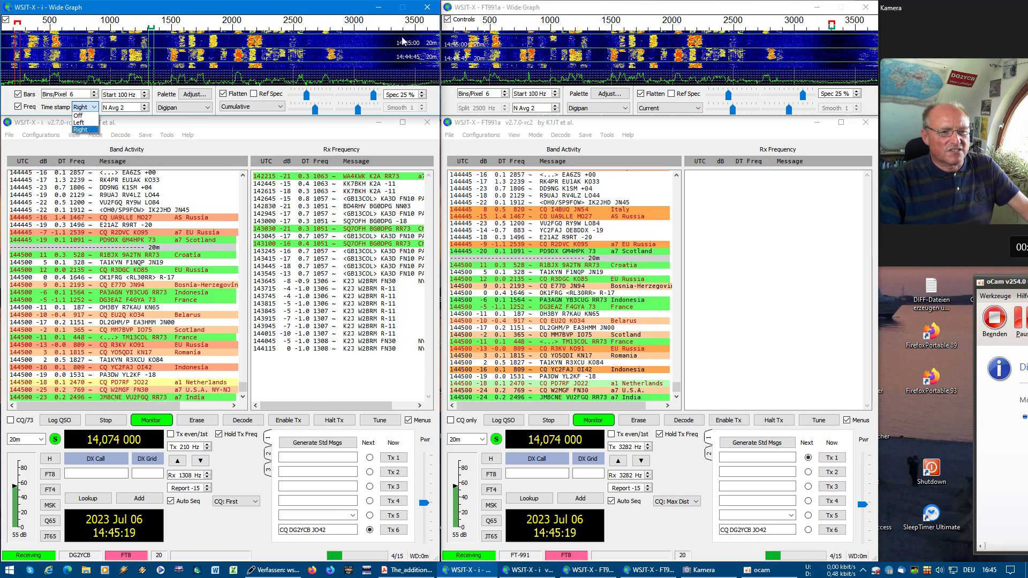
left_click(92, 116)
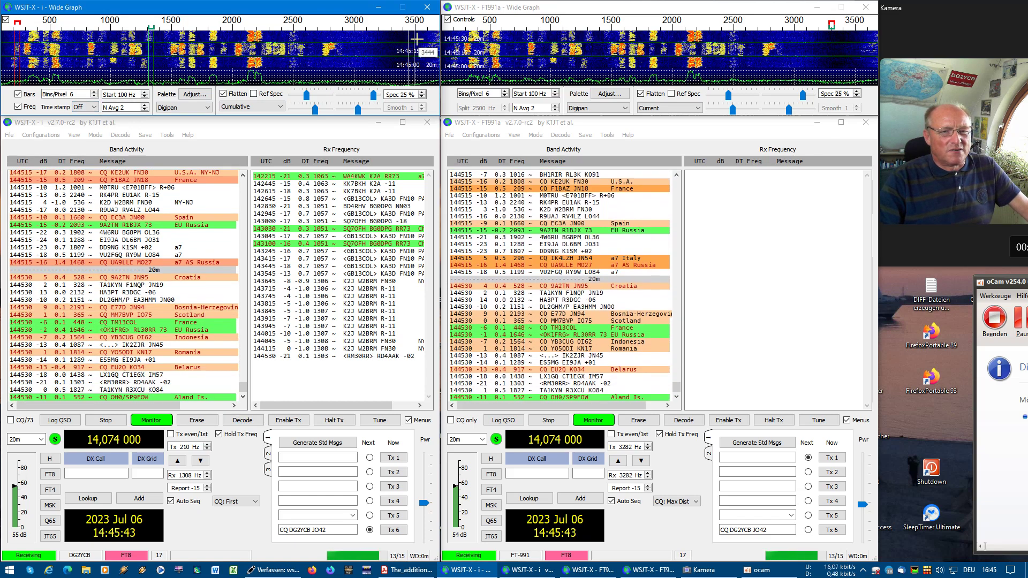
left_click(92, 107)
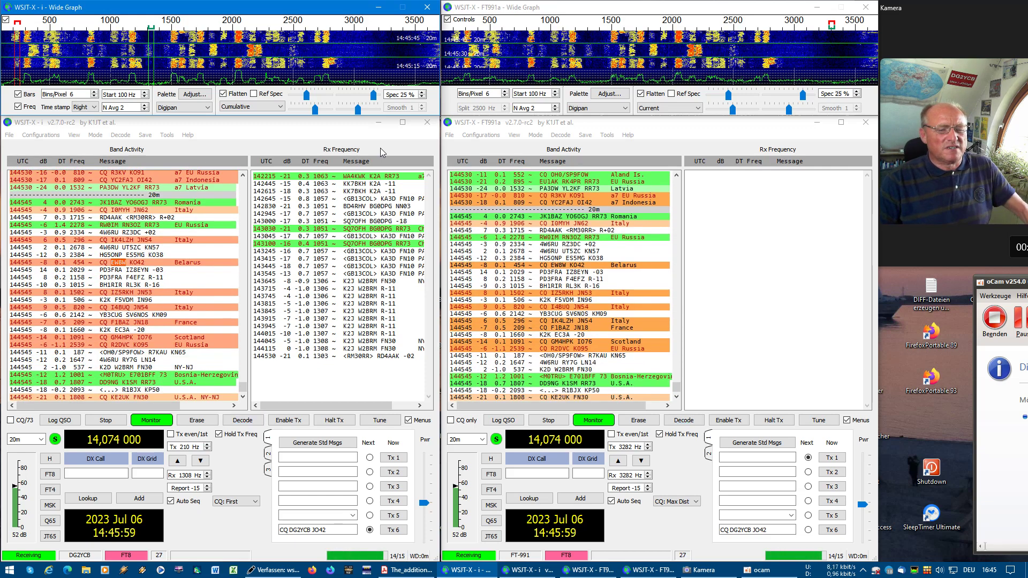
Stop monitoring in both instances and erase the i instance's Band Activity decodes.
left_click(593, 420)
left_click(160, 423)
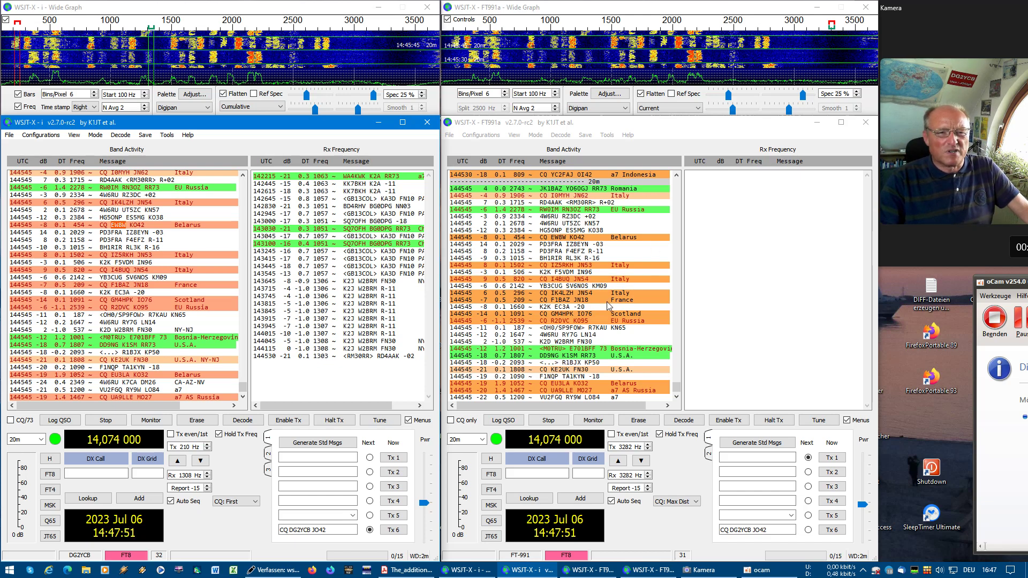
left_click(202, 423)
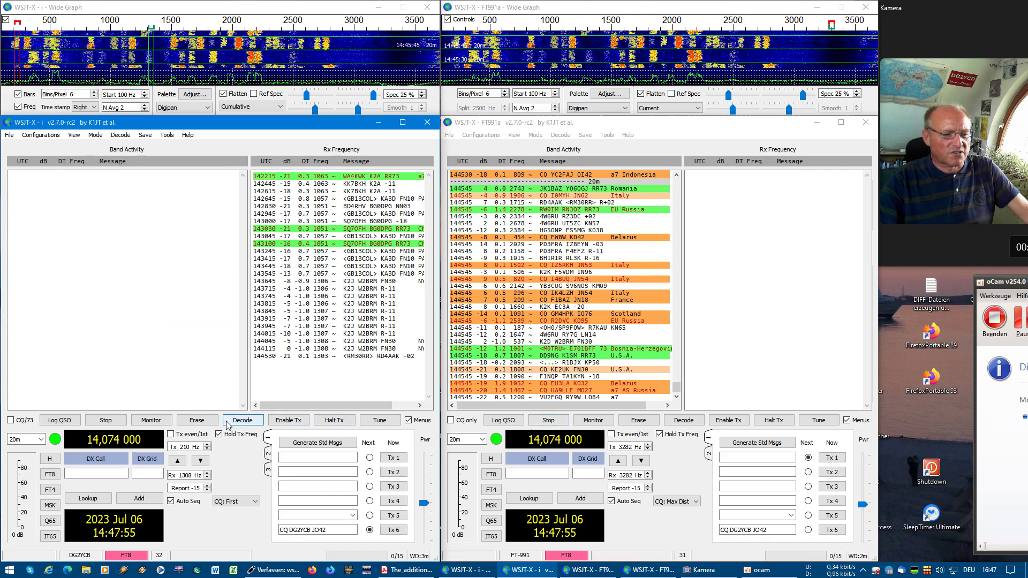
Resume monitoring in both instances and erase the FT991a instance's Band Activity and the i instance's Rx Frequency decodes.
left_click(160, 423)
left_click(636, 423)
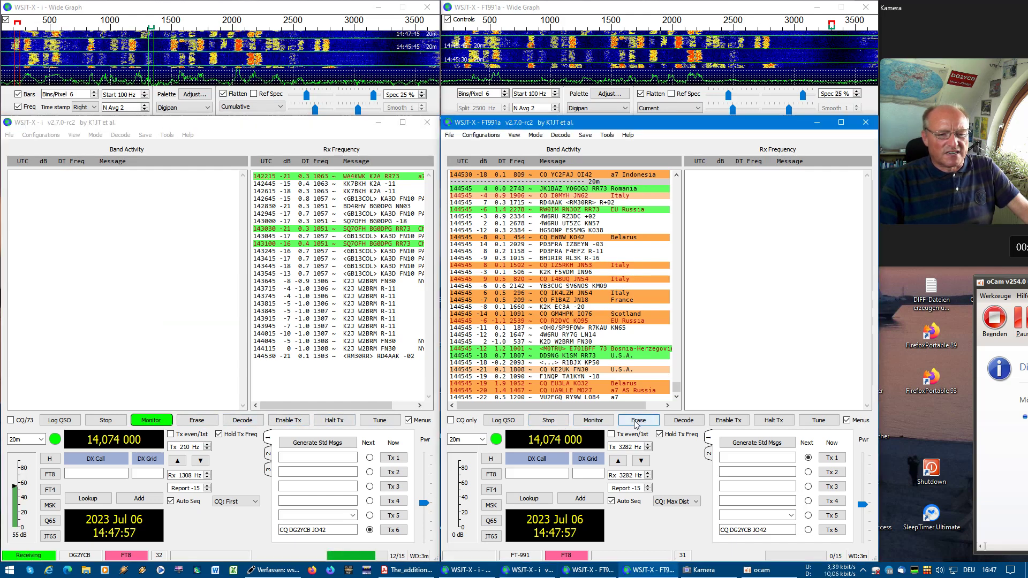
left_click(630, 424)
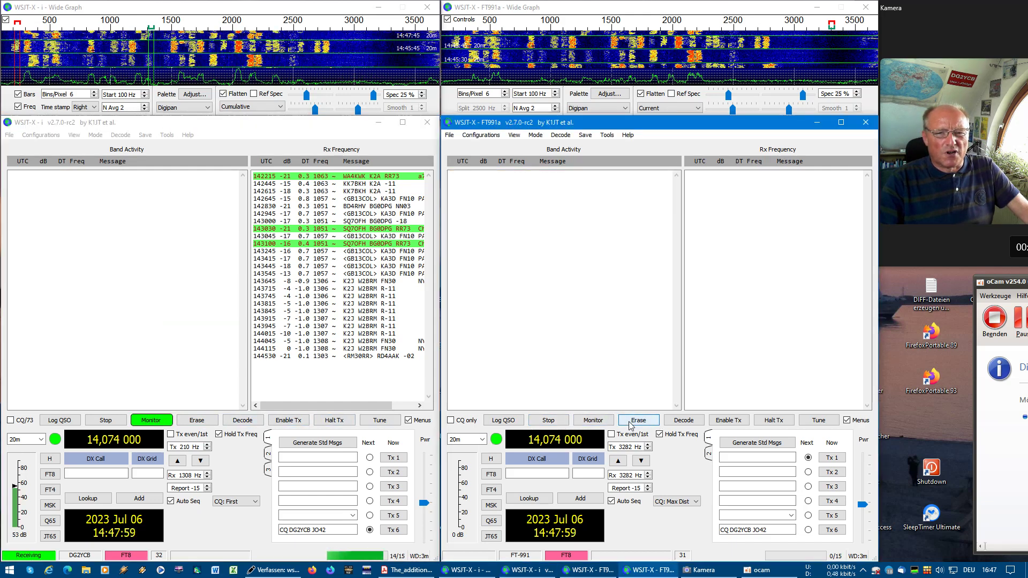
double_click(197, 421)
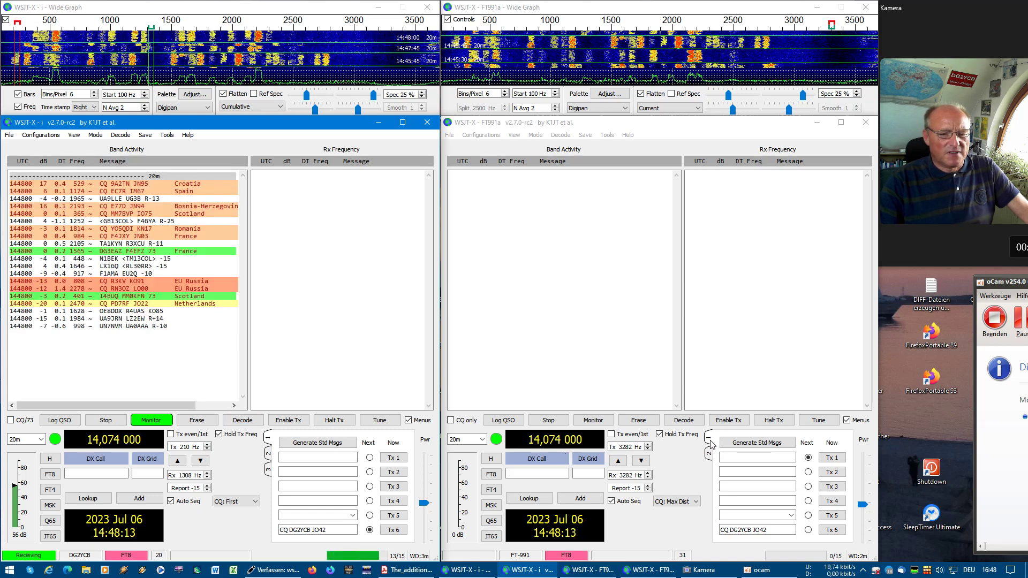
left_click(711, 442)
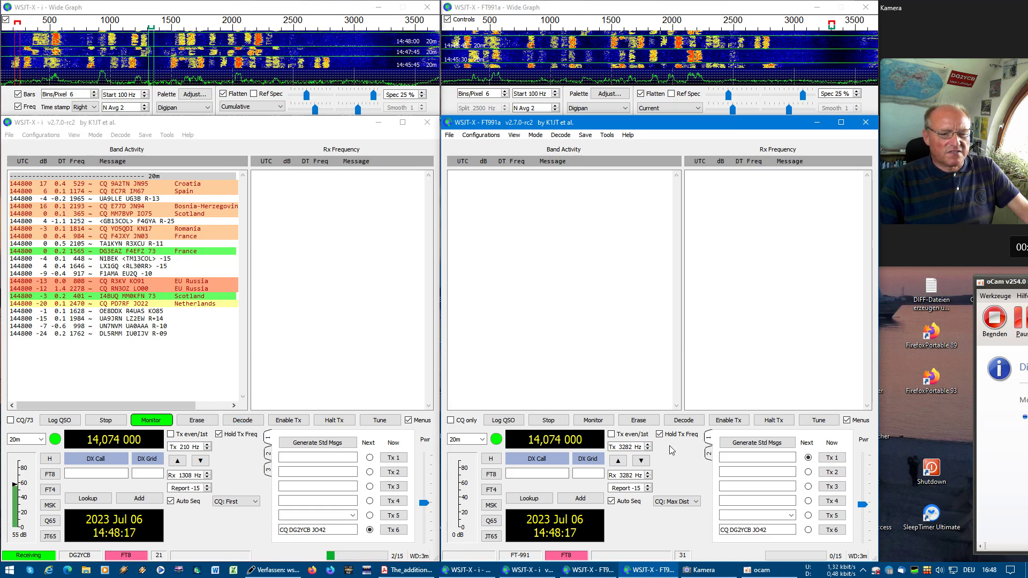
left_click(593, 420)
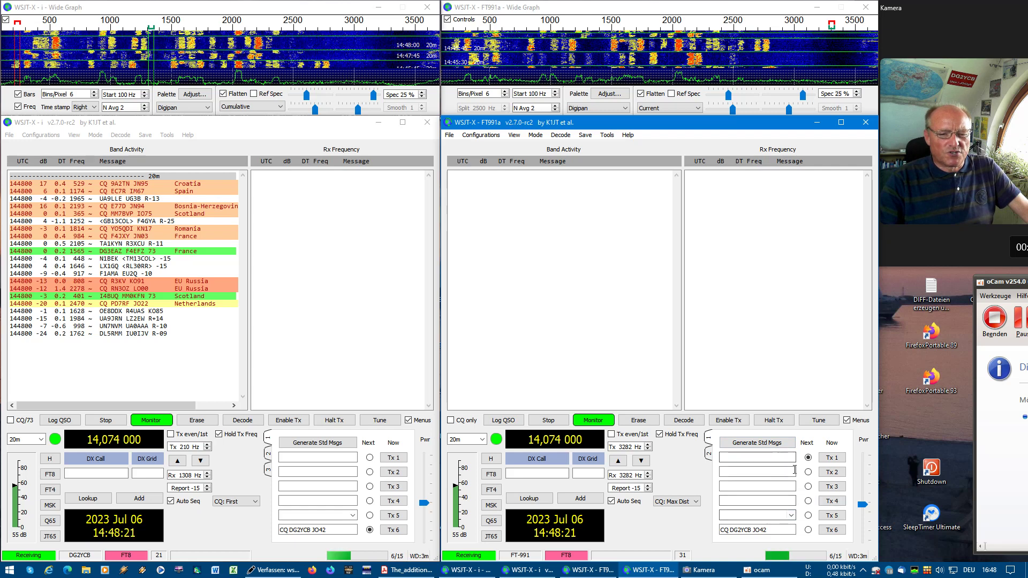
Compare the FT991a instance's Queue page with the i instance's extra page of band-hopping choices.
left_click(708, 455)
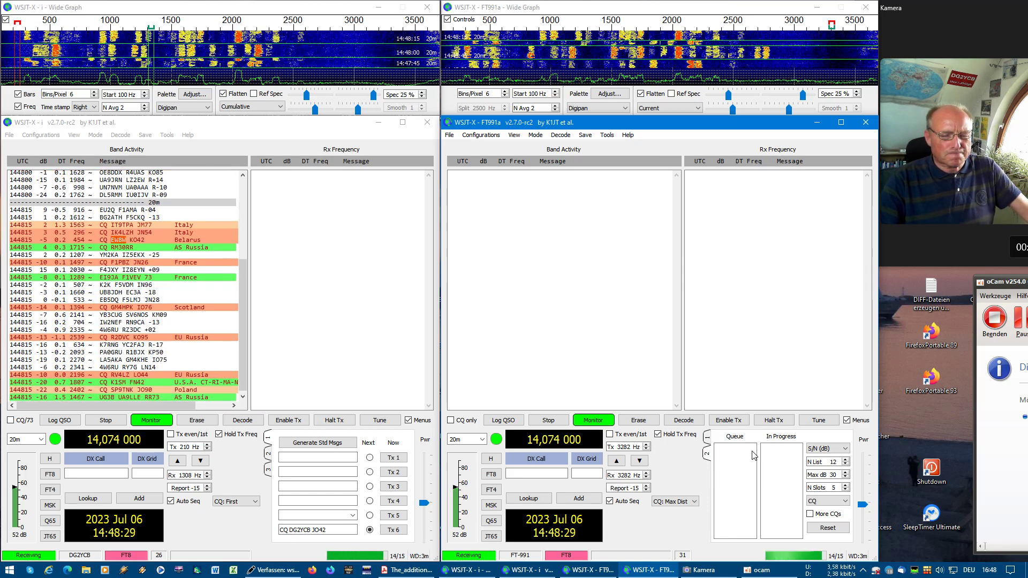
left_click(707, 438)
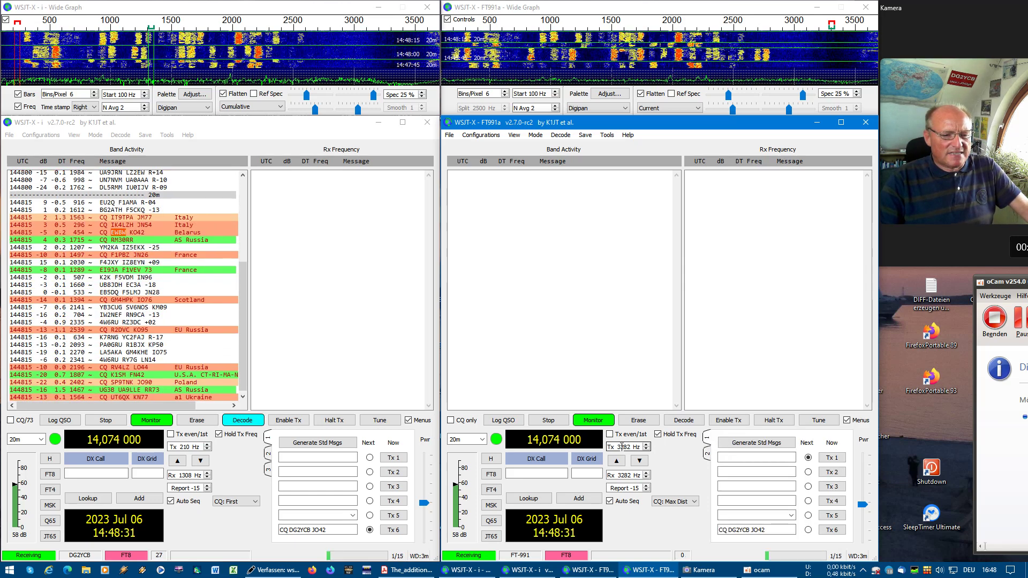
left_click(267, 470)
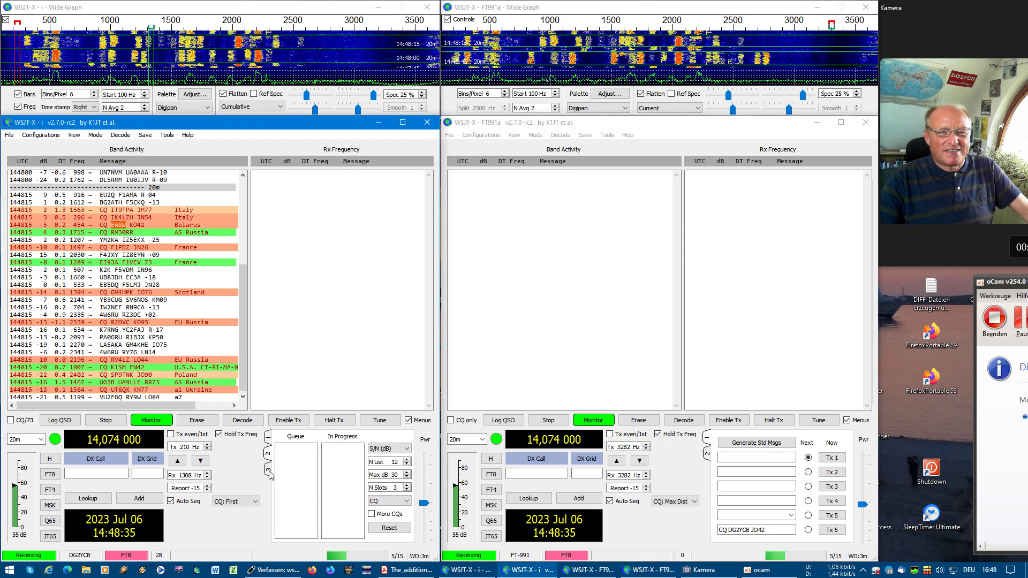
left_click(269, 472)
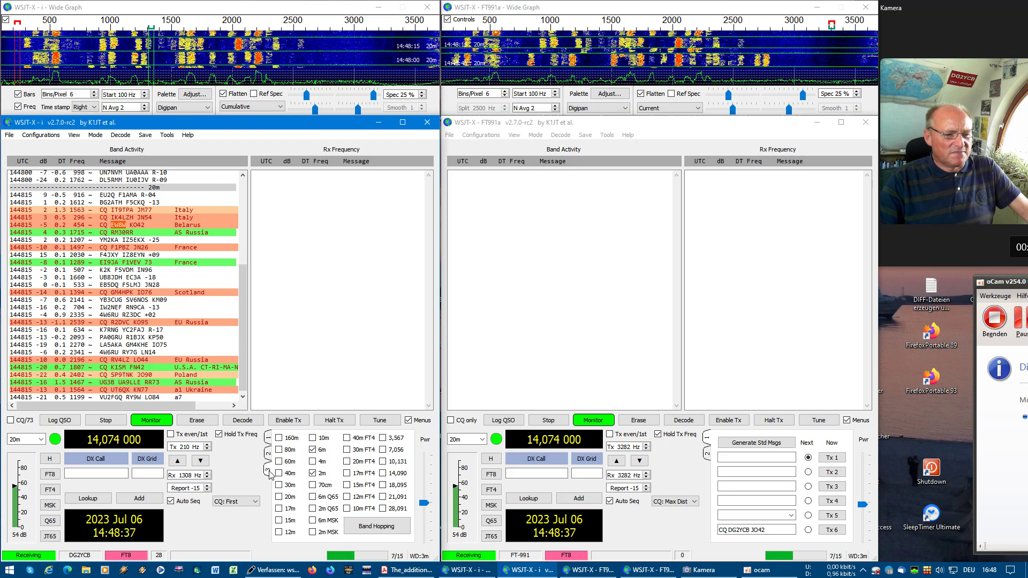
Enable Band Hopping in the i instance and include 10,131, 18,095, 30m, 60m, 17m and an FT4 band.
left_click(369, 529)
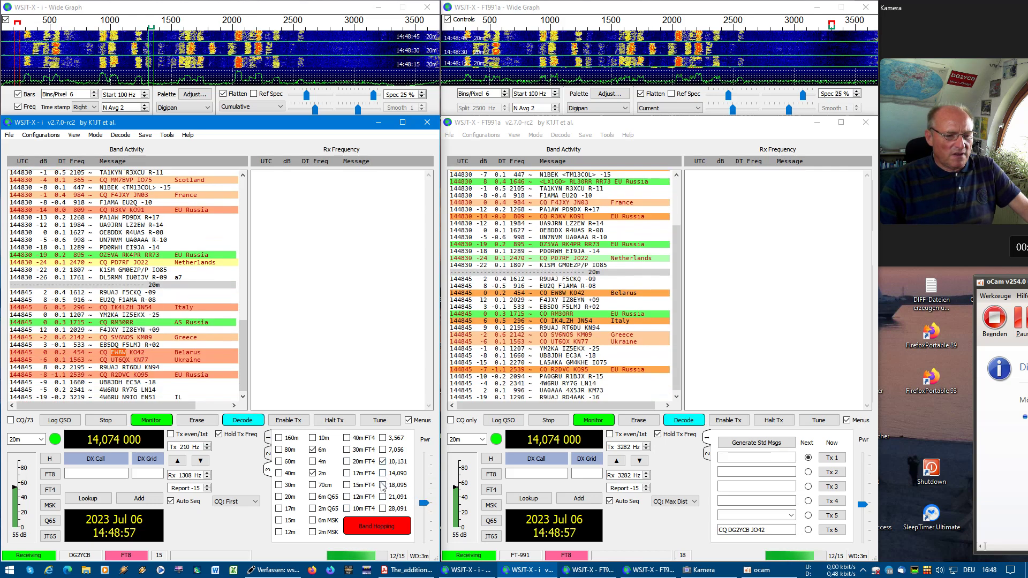
left_click(382, 485)
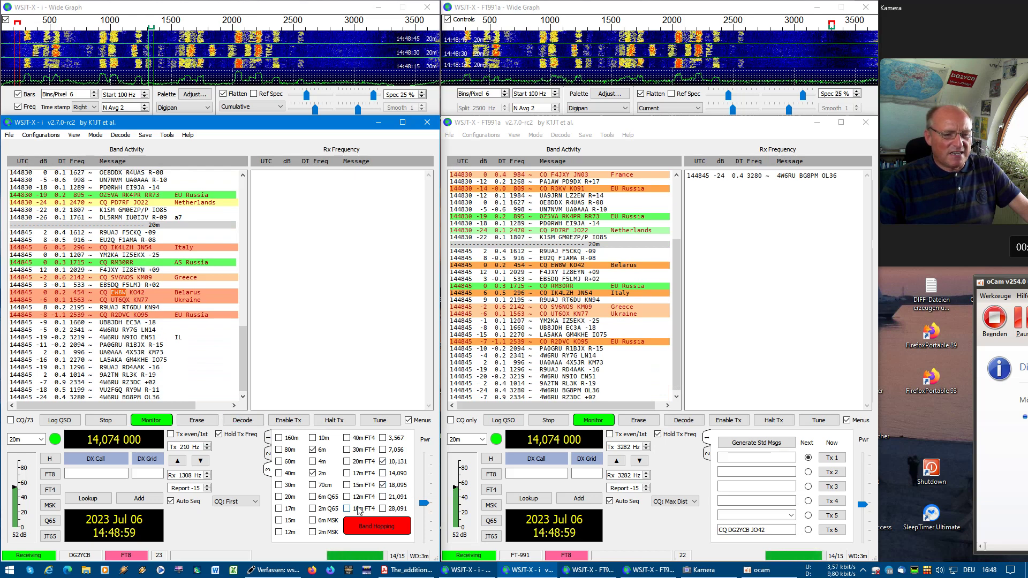
left_click(279, 485)
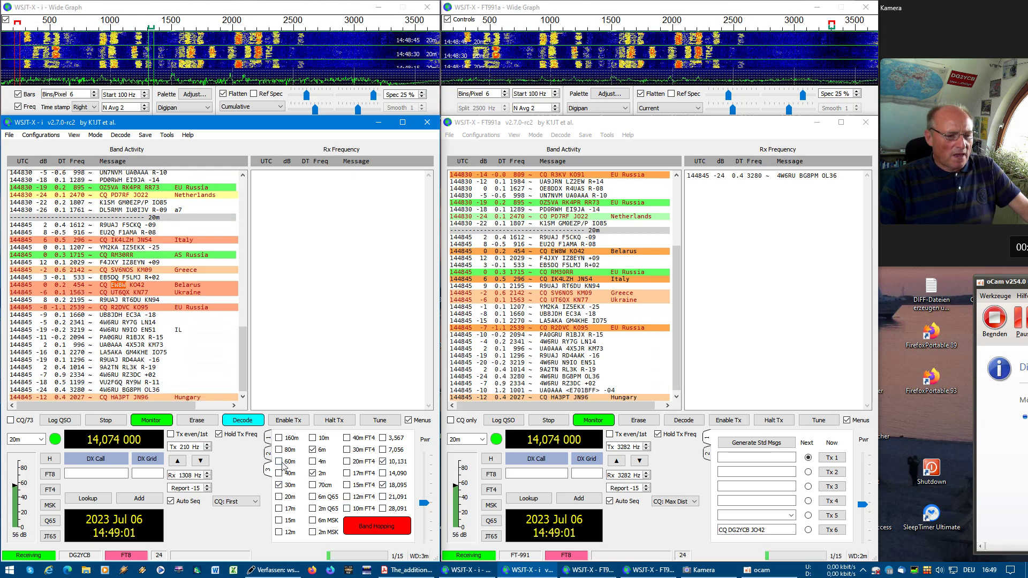
left_click(279, 462)
left_click(279, 508)
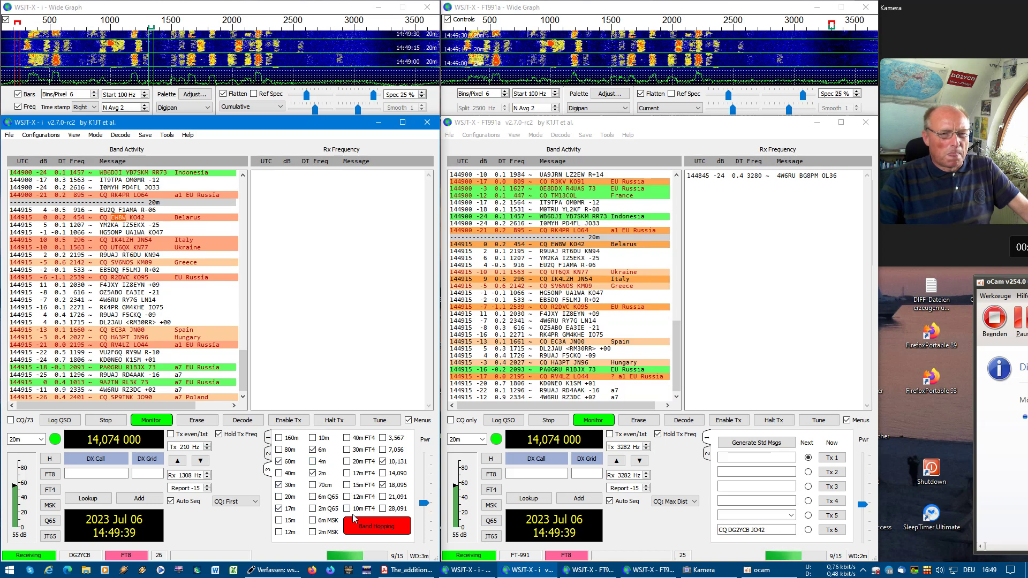
left_click(347, 461)
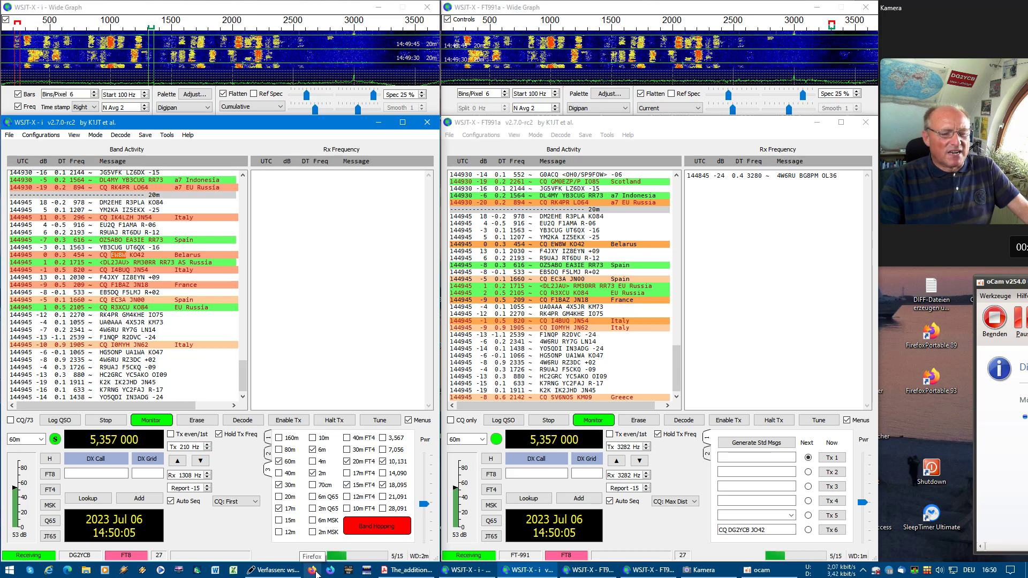
Switch to Firefox, examine the own callsign's PSK Reporter map for all bands over the last 24 hours, and return to WSJT-X.
left_click(312, 570)
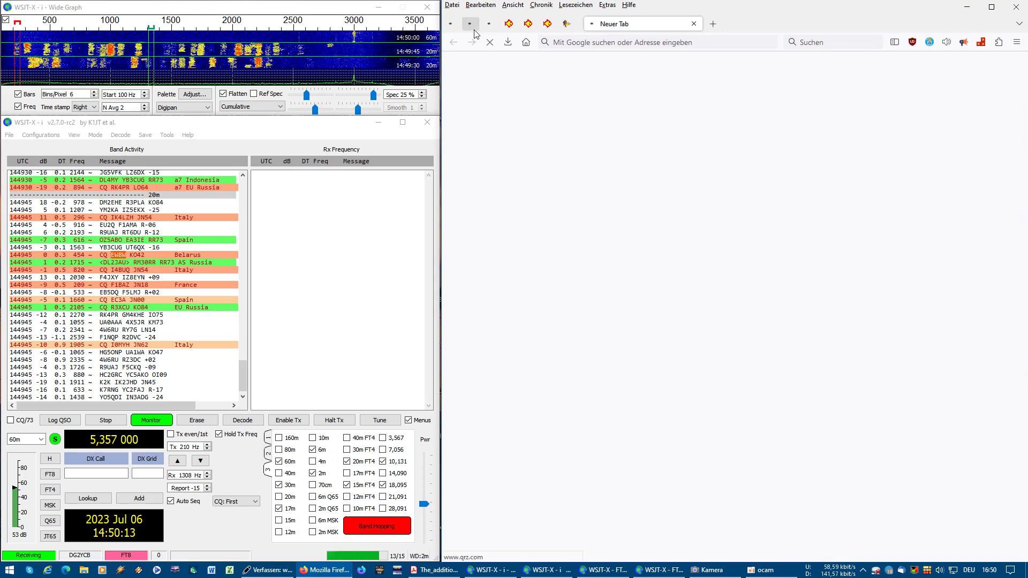
left_click(507, 28)
left_click(514, 27)
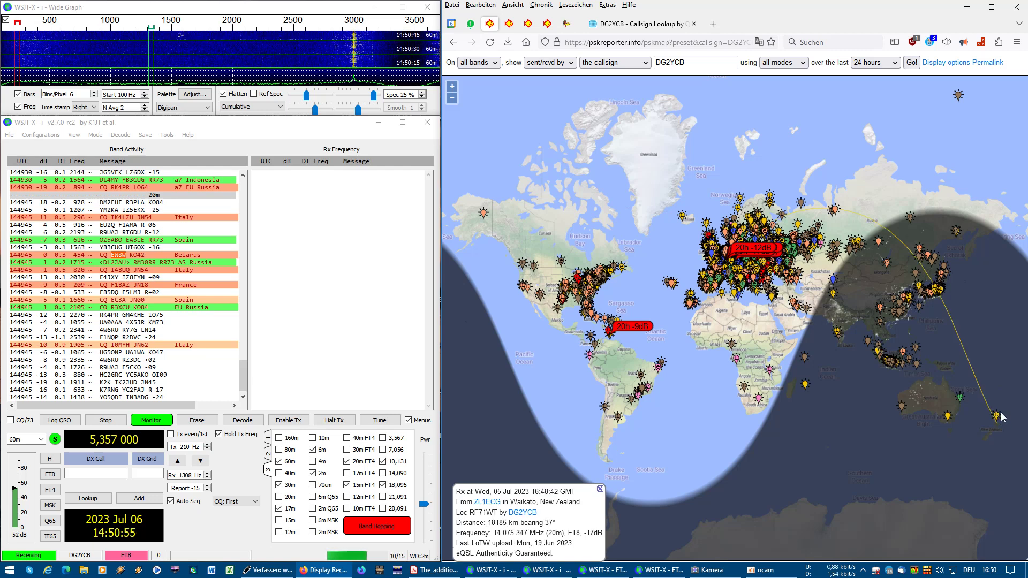
left_click_drag(546, 497, 535, 488)
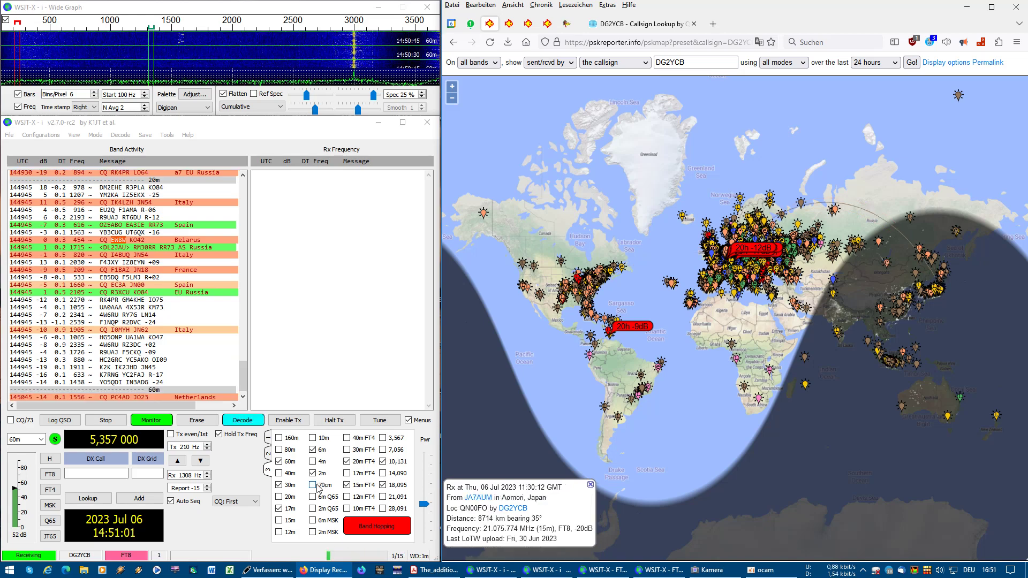
left_click(958, 9)
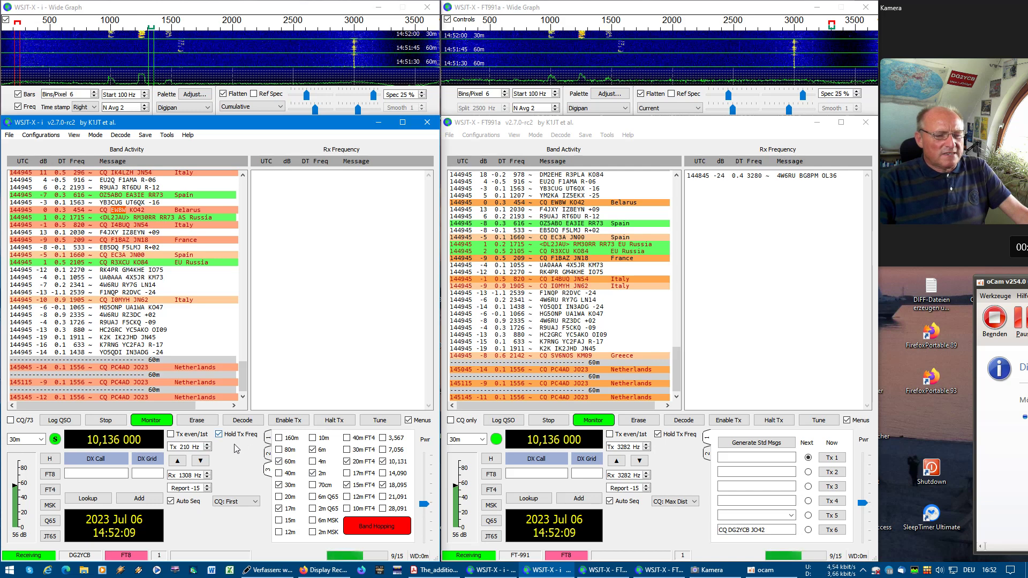
Enter K1JT as the DX Call in the i instance.
left_click(108, 474)
type("K")
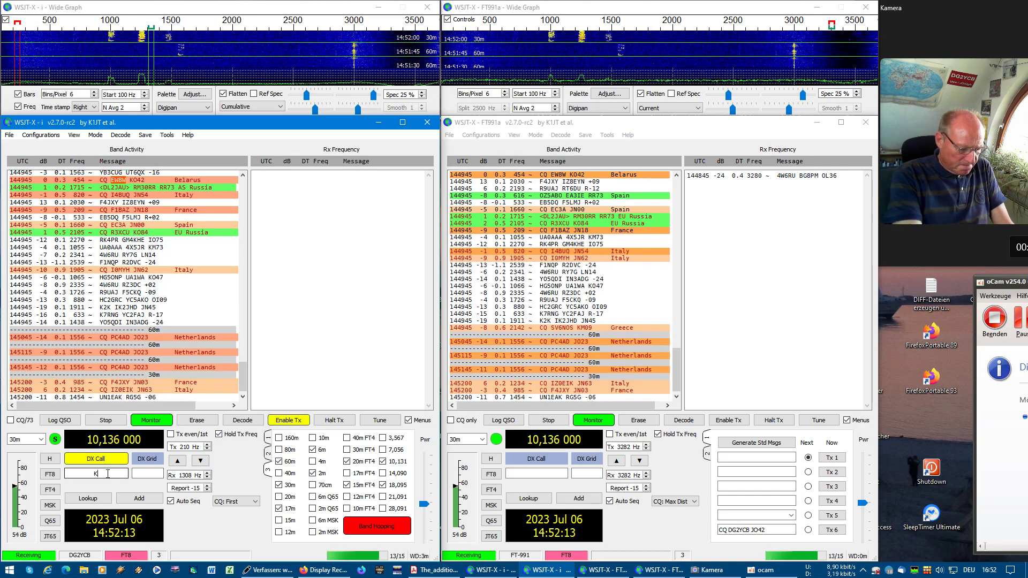
type("1JT")
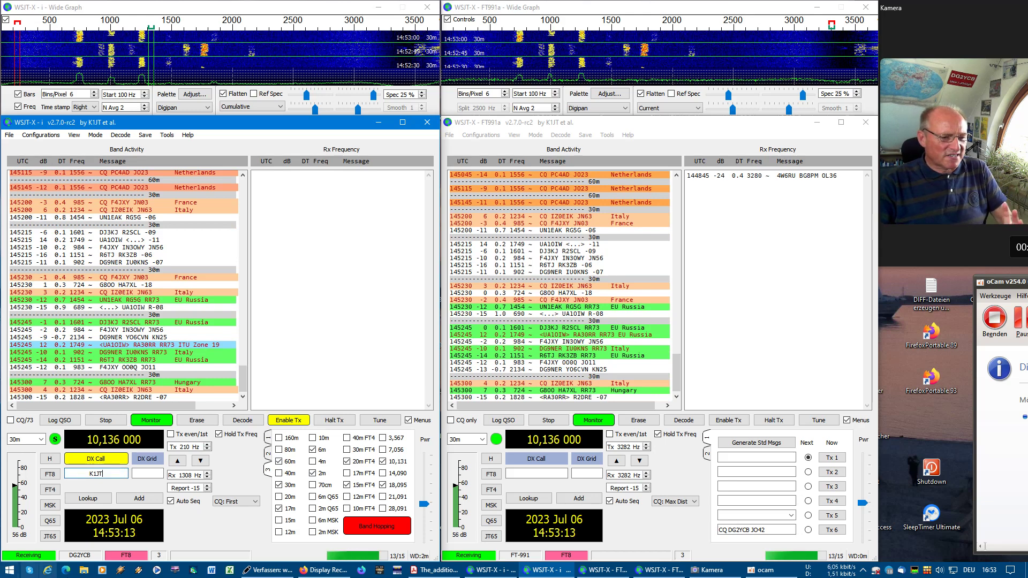
Briefly transmit the CQ message from the i instance and show its standard messages page again.
left_click(292, 426)
left_click(319, 423)
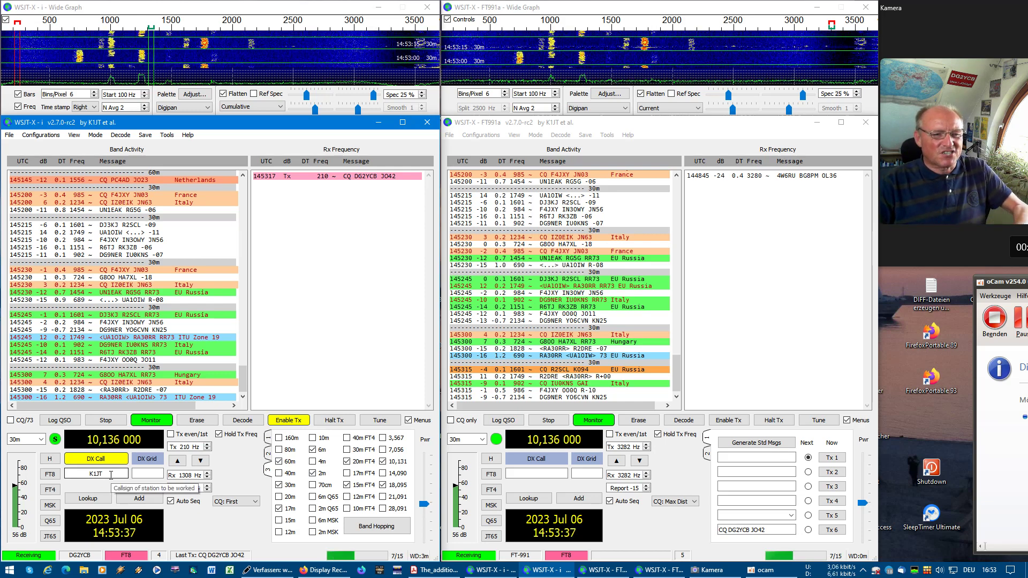
left_click(269, 439)
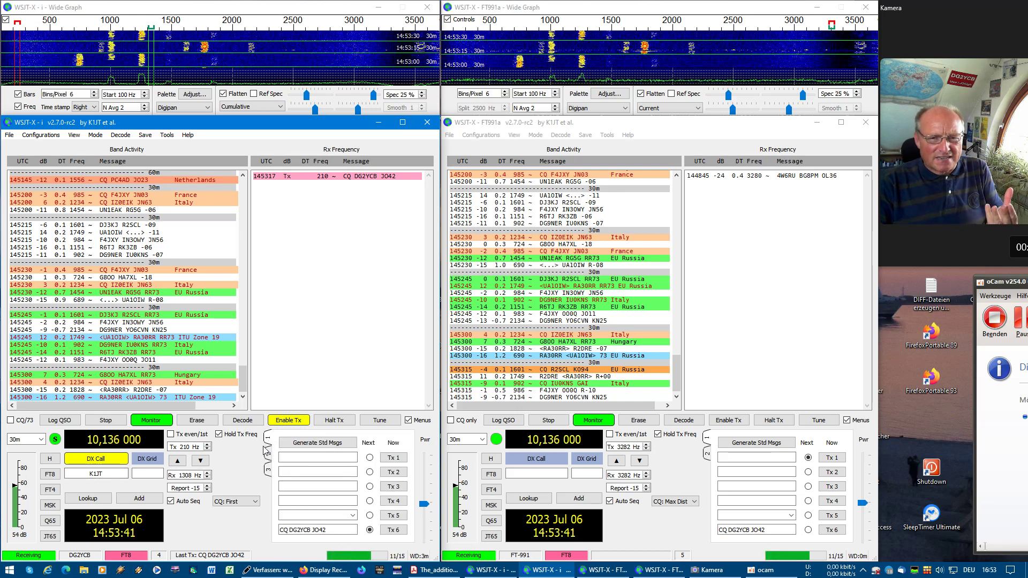
left_click(106, 472)
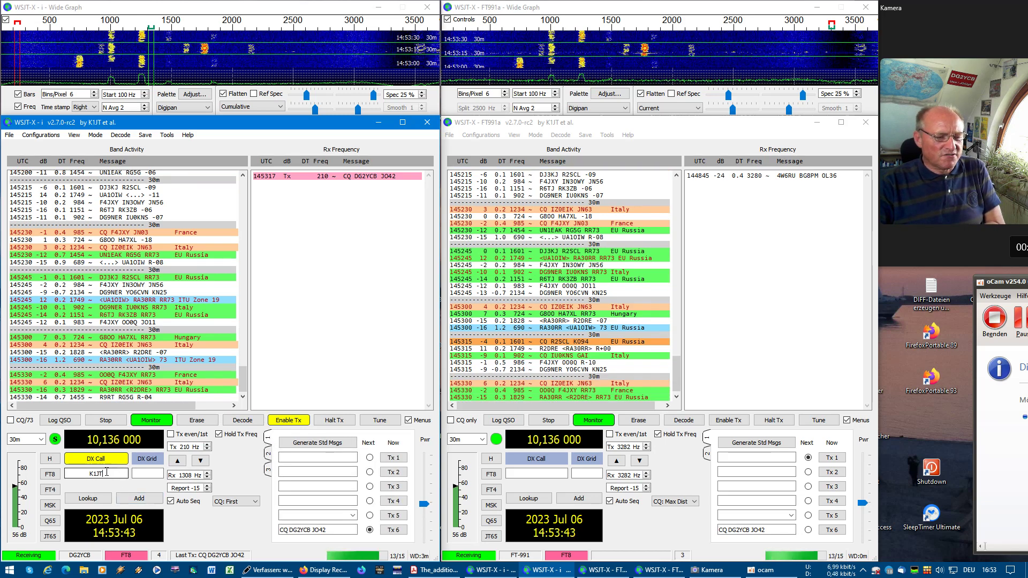
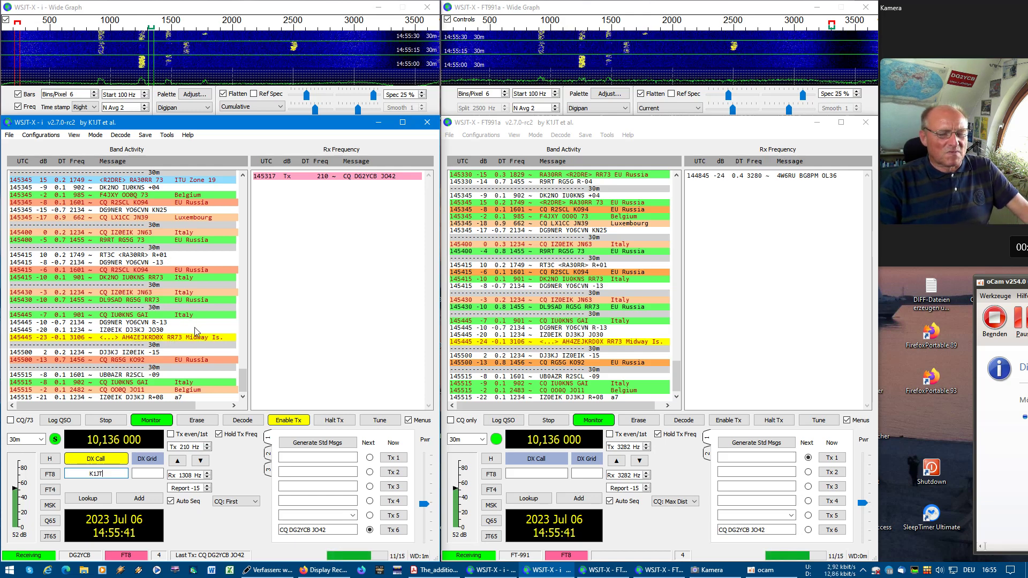
Enable Reduce false decodes in the i instance and recheck its decoding options.
left_click(119, 136)
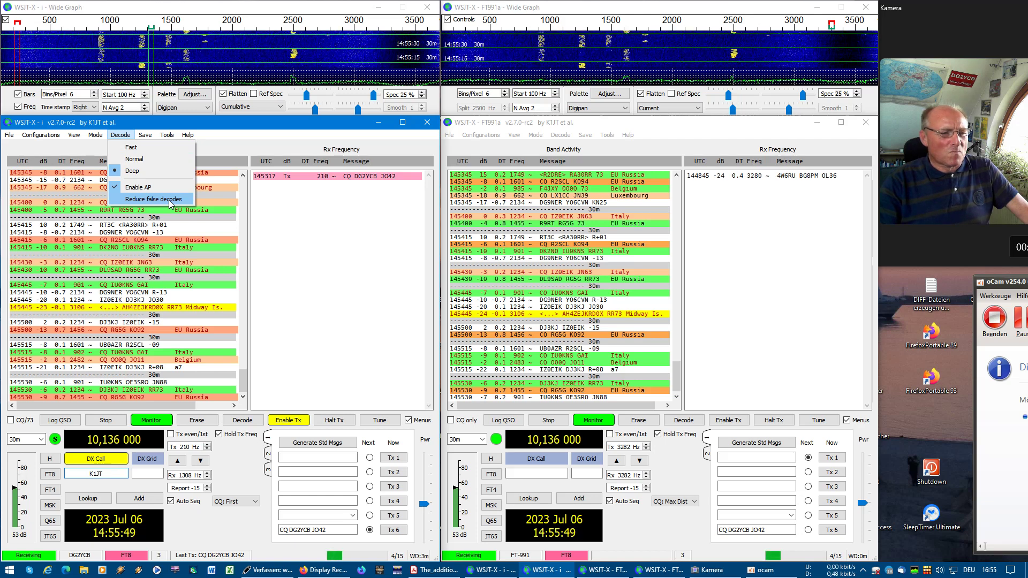
left_click(141, 204)
left_click(121, 135)
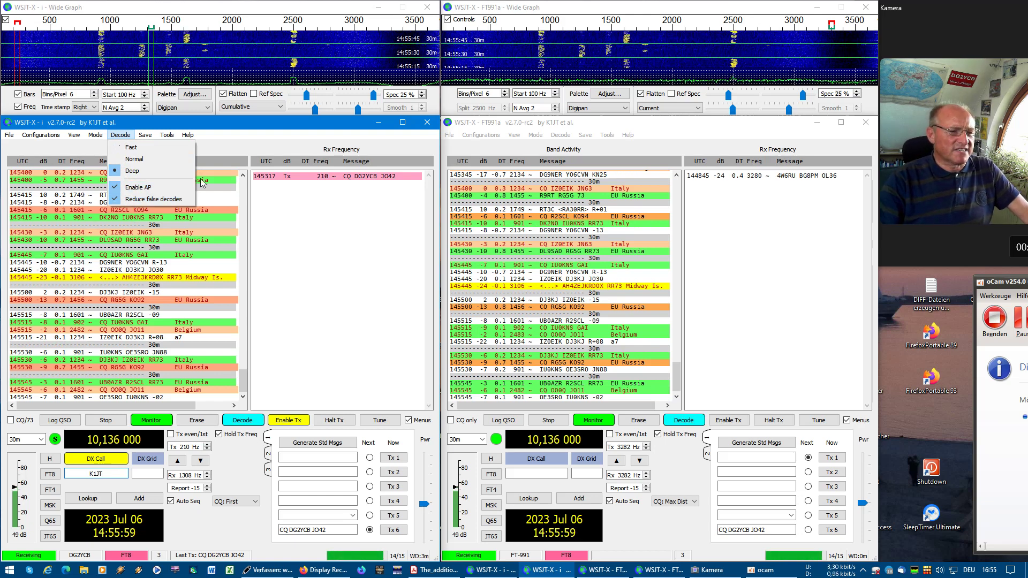
left_click(134, 200)
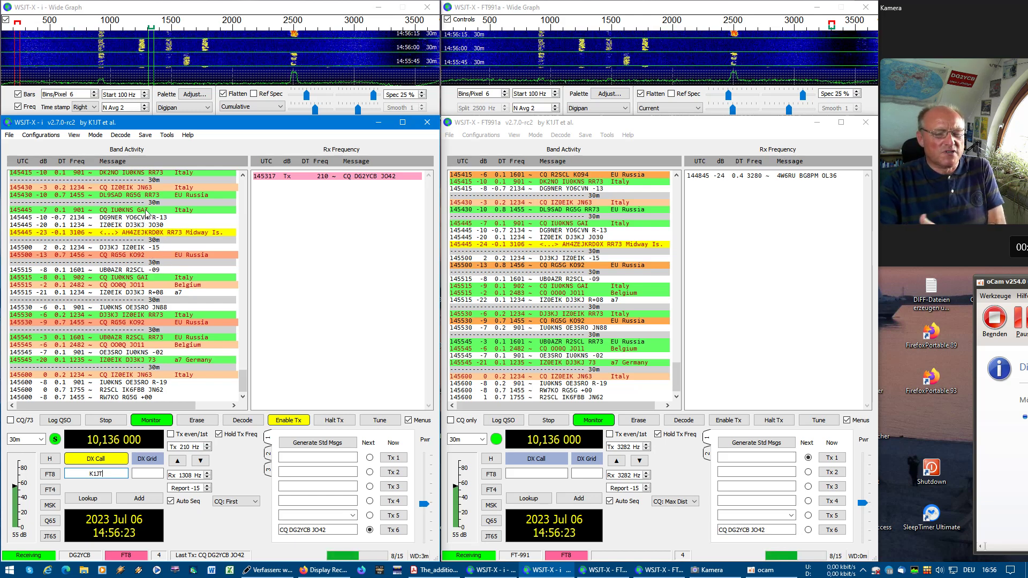
Compare the decoding options of both instances and examine the FT991a instance's View options.
left_click(121, 136)
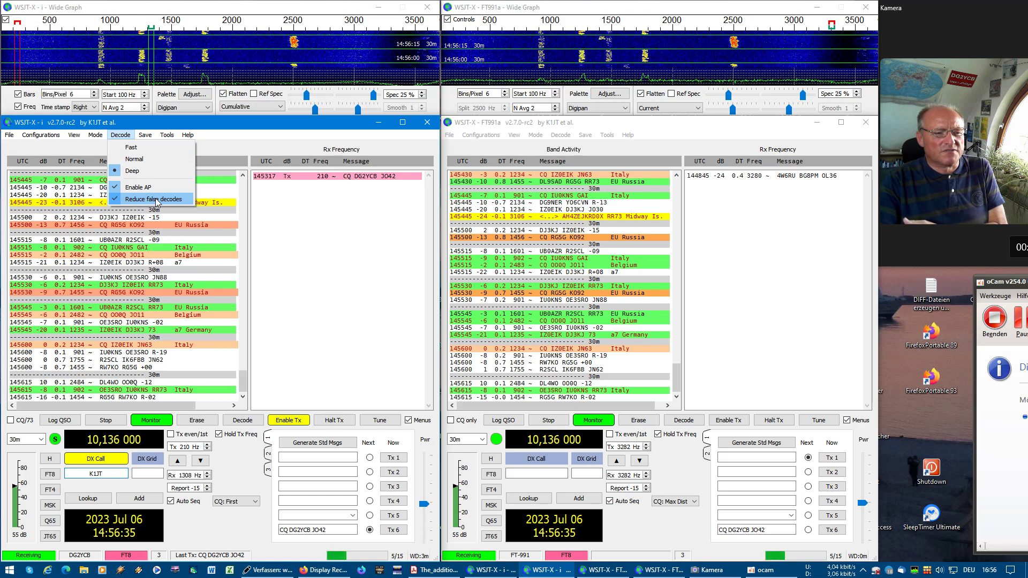
left_click(561, 136)
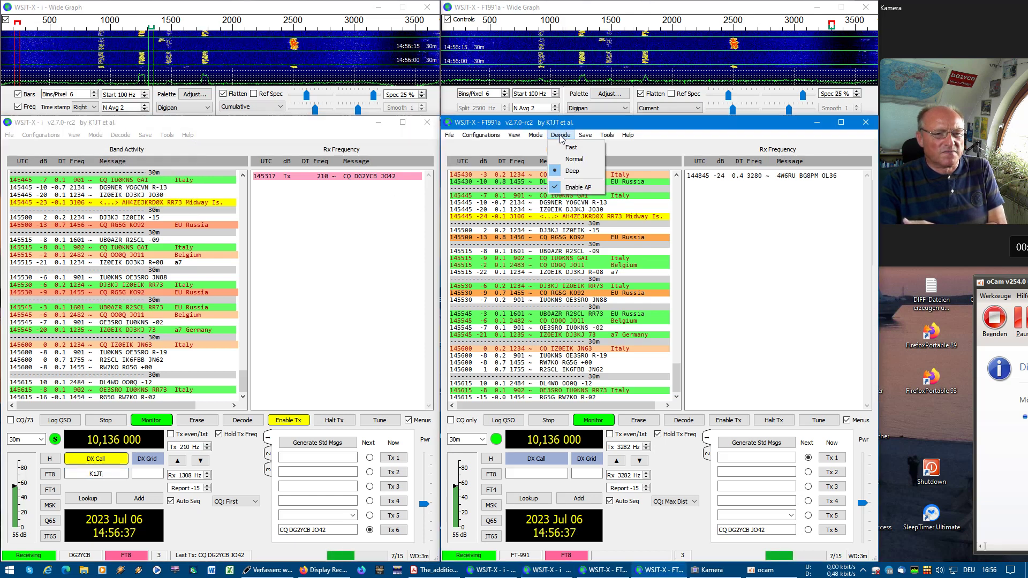
left_click(514, 135)
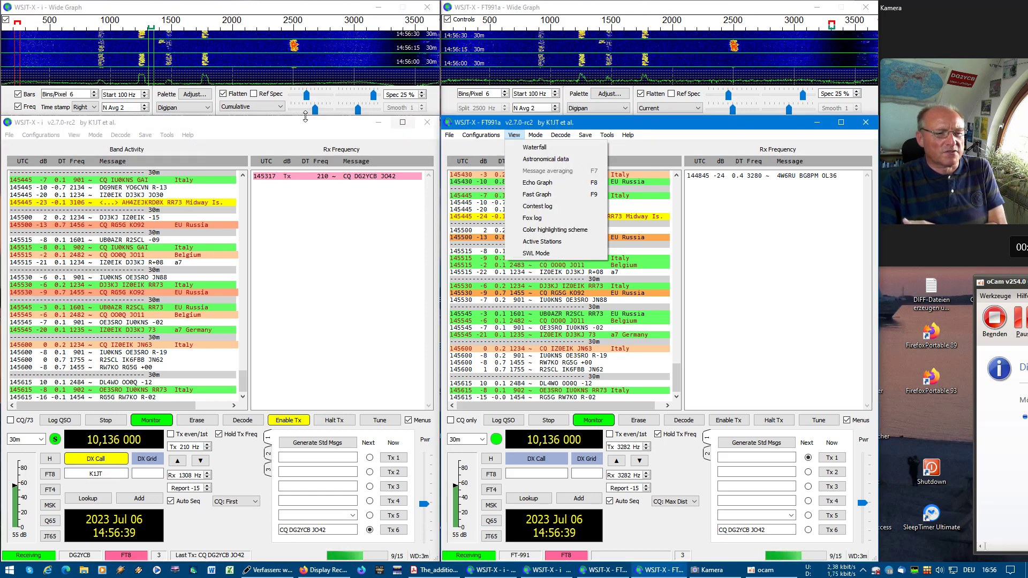
Examine the decoding options of the i instance, especially Reduce false decodes, and compare its Band Activity with the FT991a instance.
left_click(121, 135)
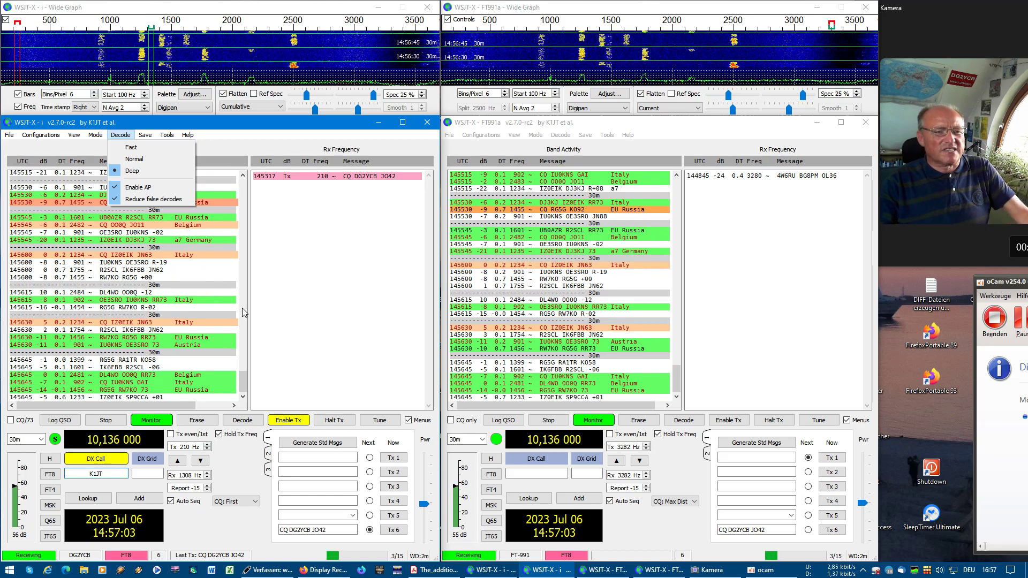
left_click(318, 311)
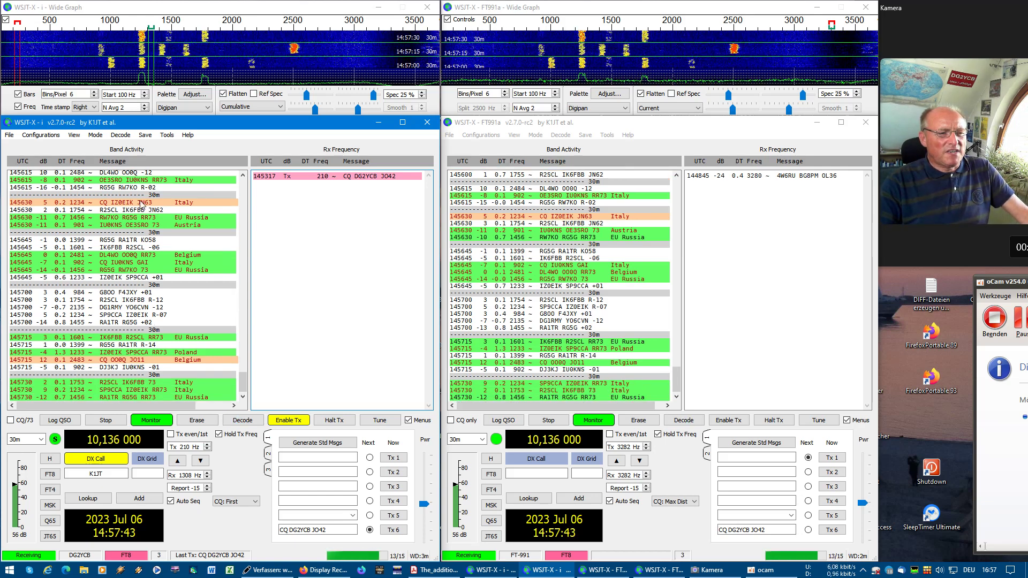
left_click(120, 135)
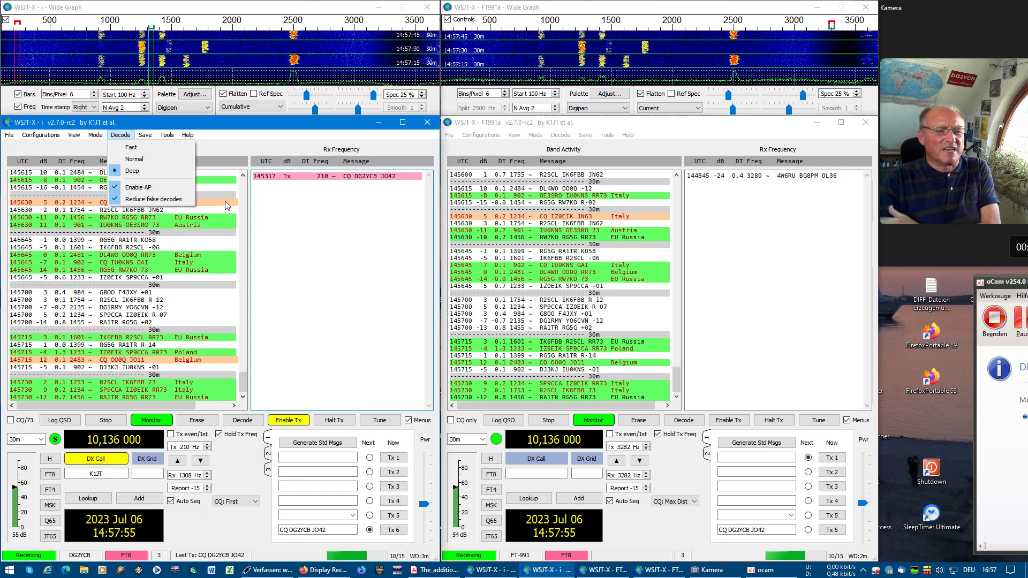
left_click(186, 276)
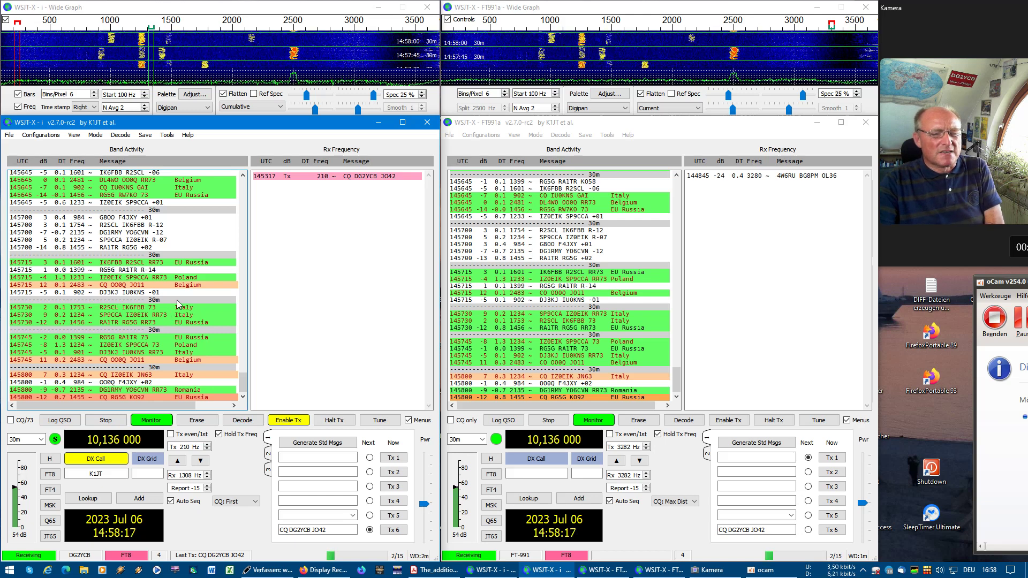
left_click(120, 134)
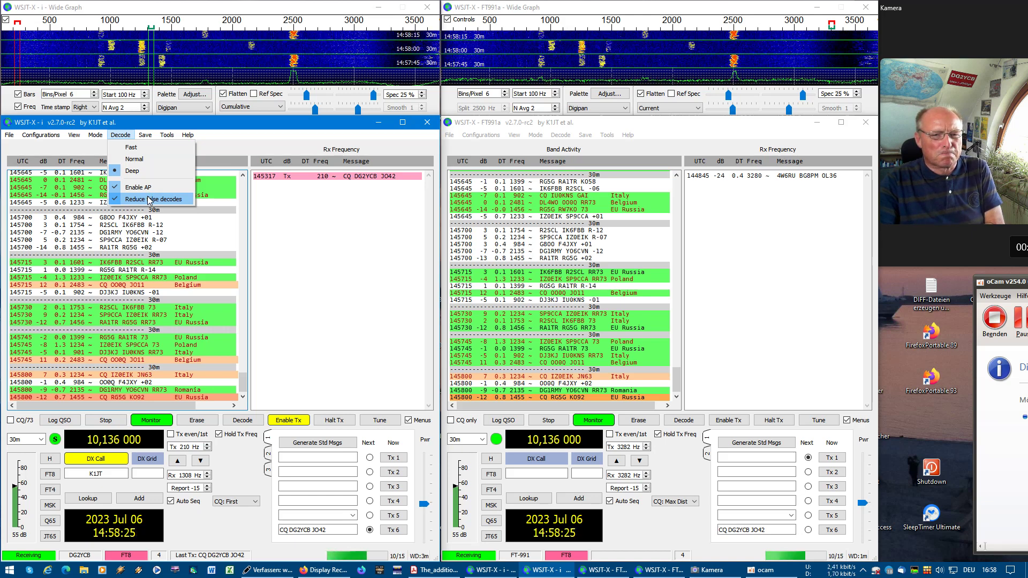
left_click(248, 291)
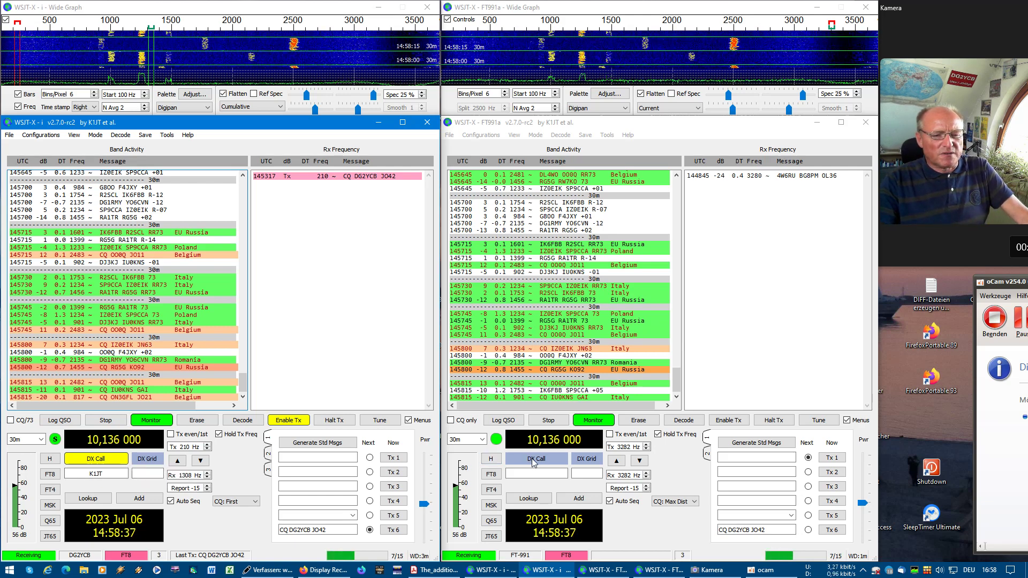
Enter K1JT as the DX Call in the i instance, generate its standard messages, and clear the DX Call again.
left_click(546, 461)
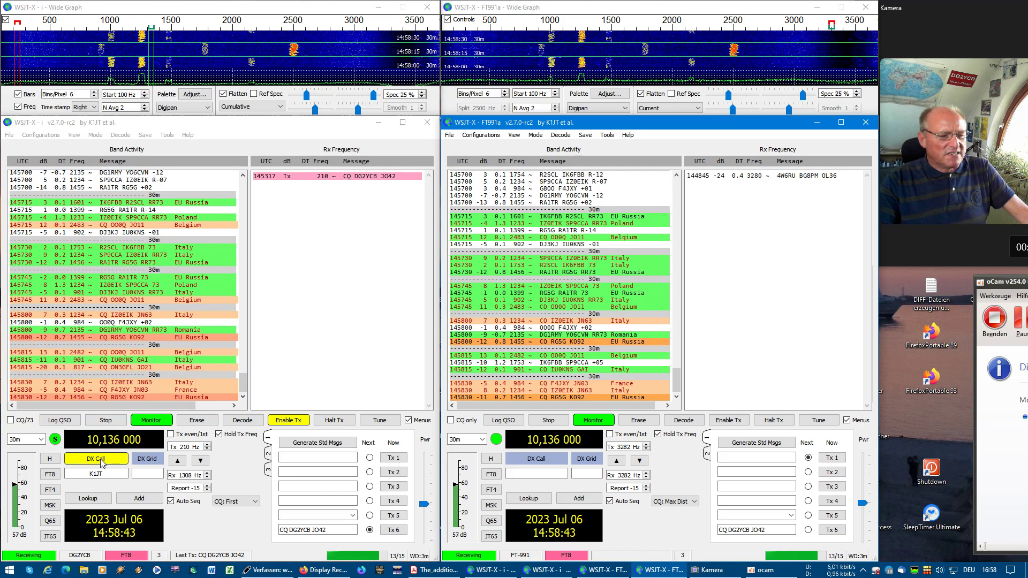
left_click(107, 459)
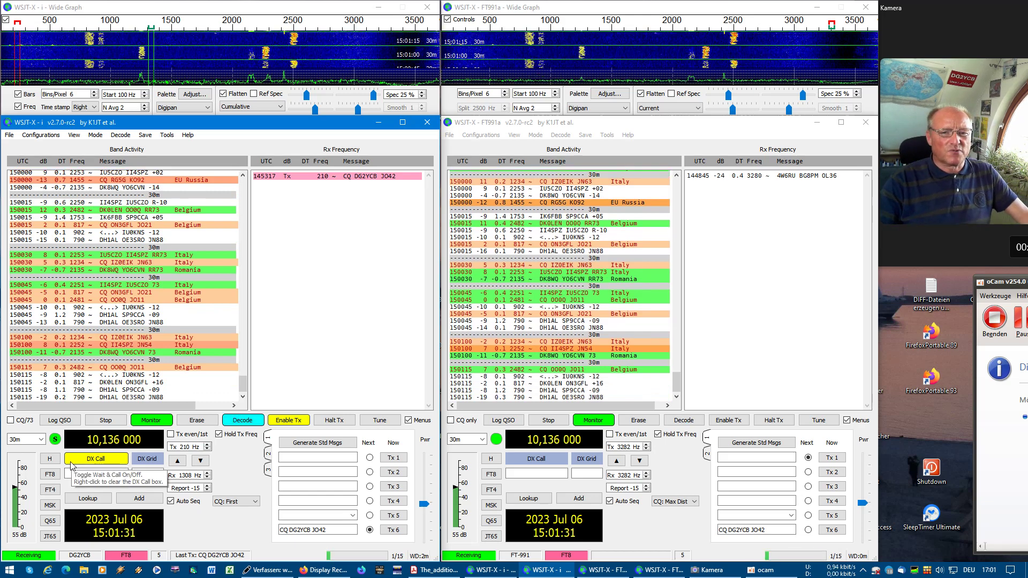
left_click(124, 473)
type("K1JT")
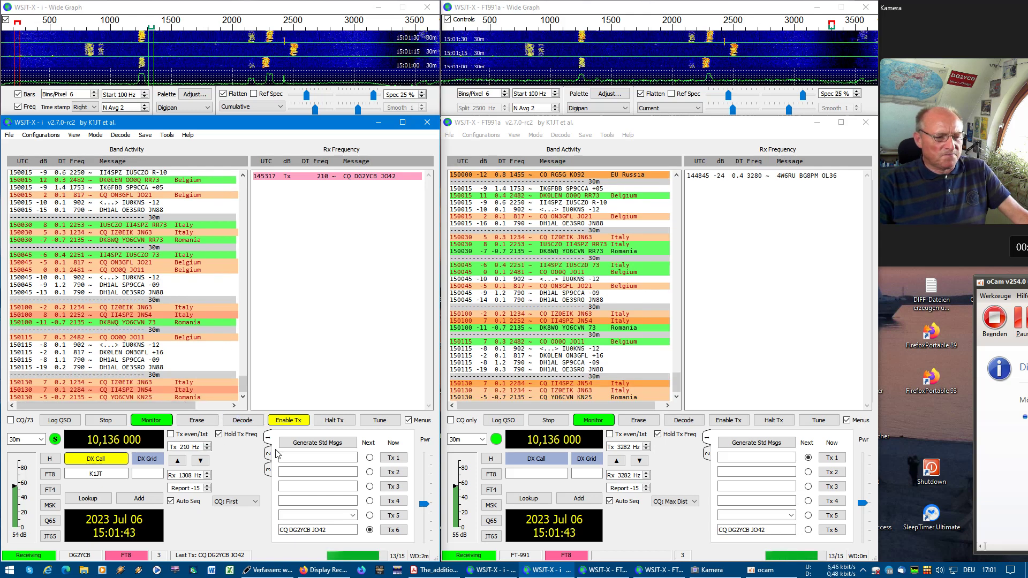
left_click(305, 445)
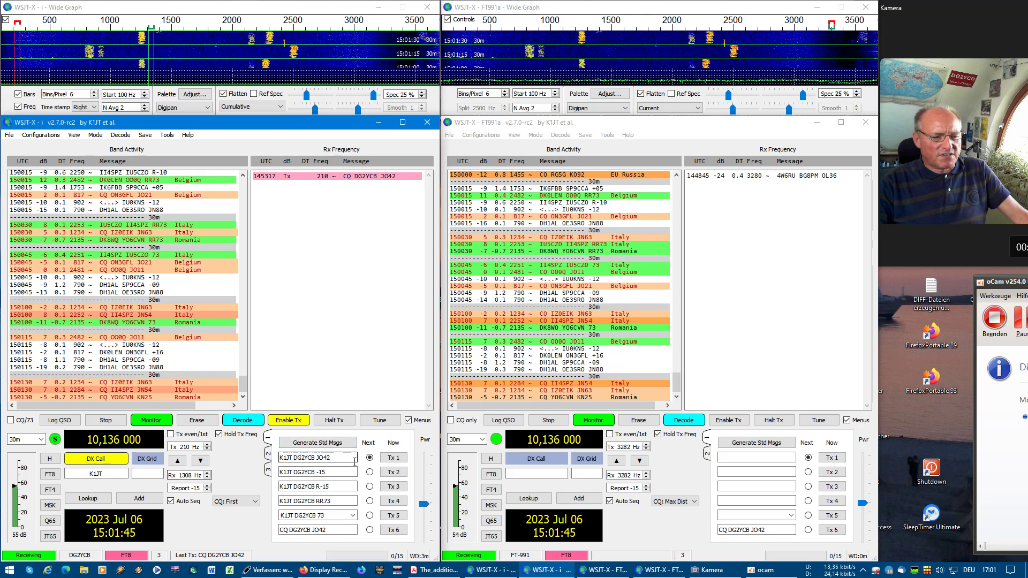
right_click(92, 460)
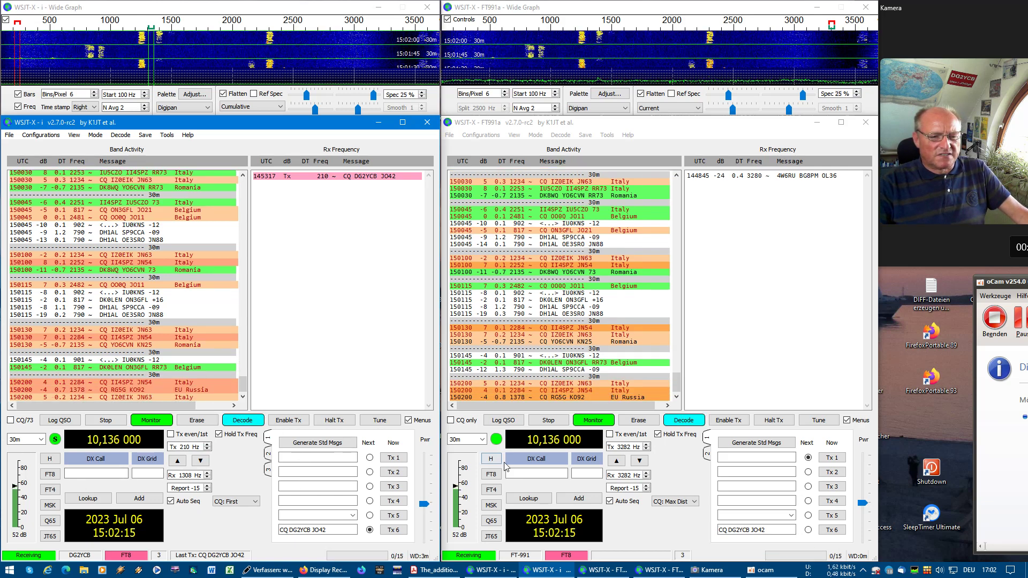
Enter K1JT as the DX Call in the FT991a instance and generate its standard messages.
left_click(525, 459)
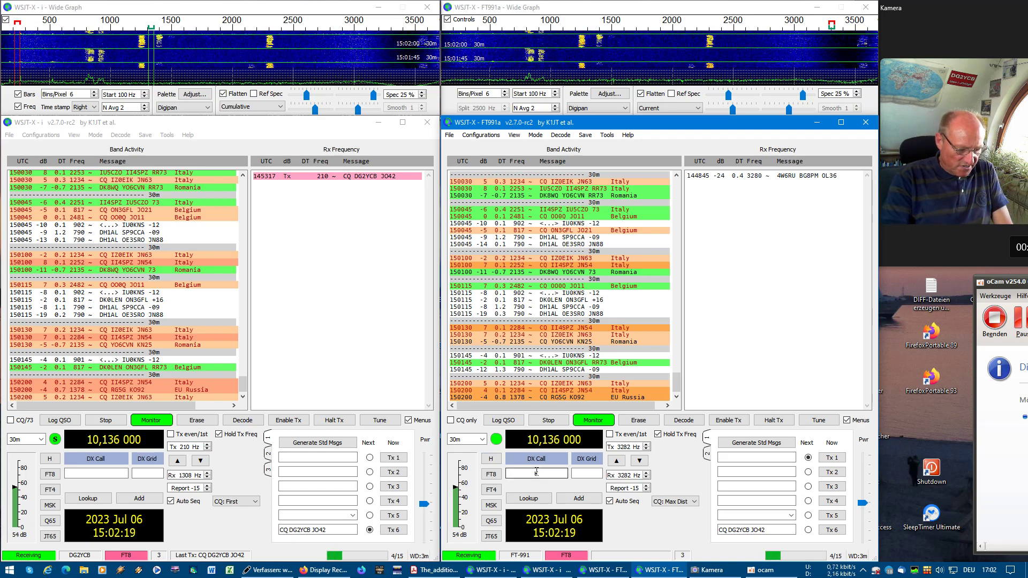
type("K1JT")
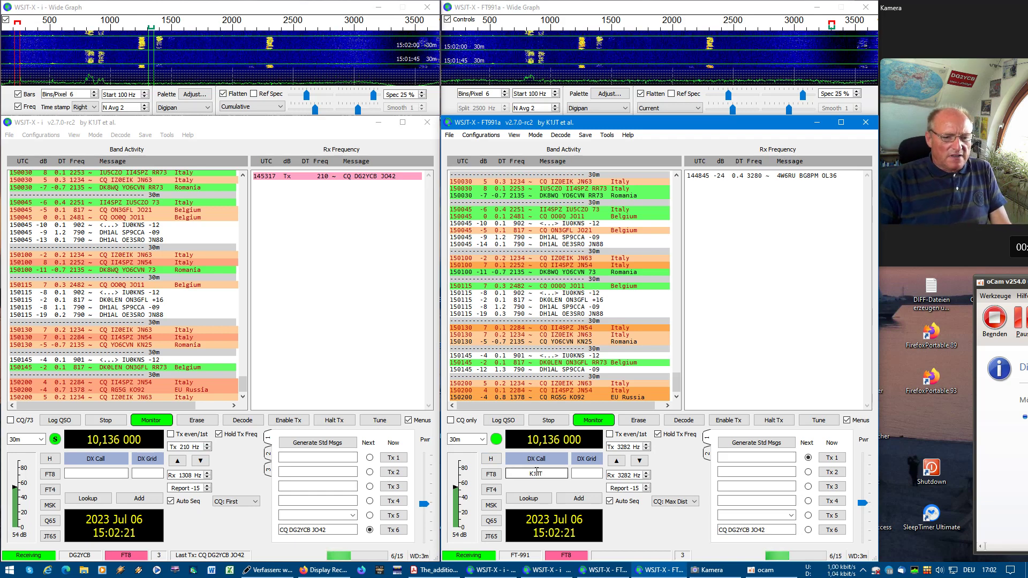
left_click(757, 443)
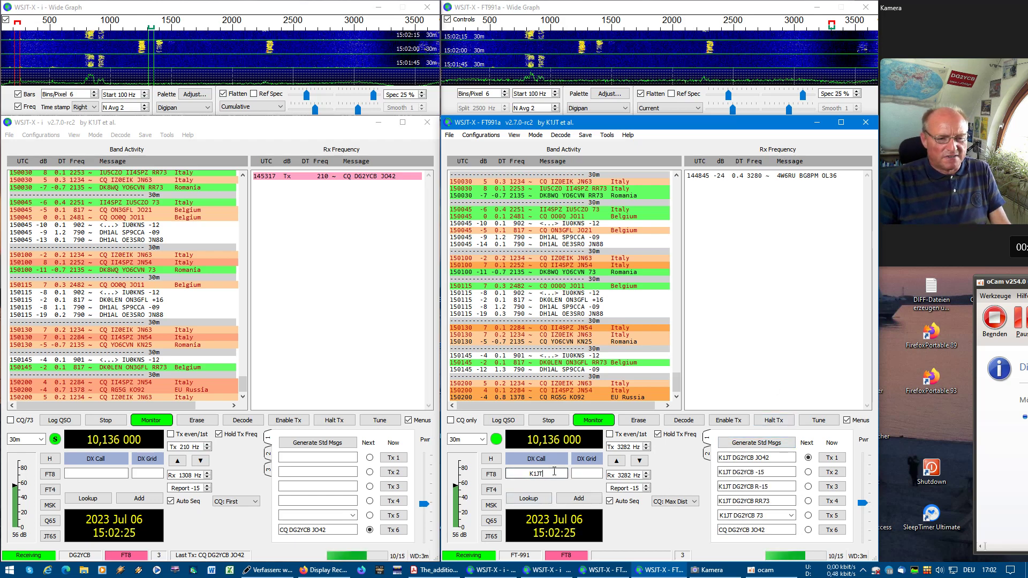
right_click(554, 472)
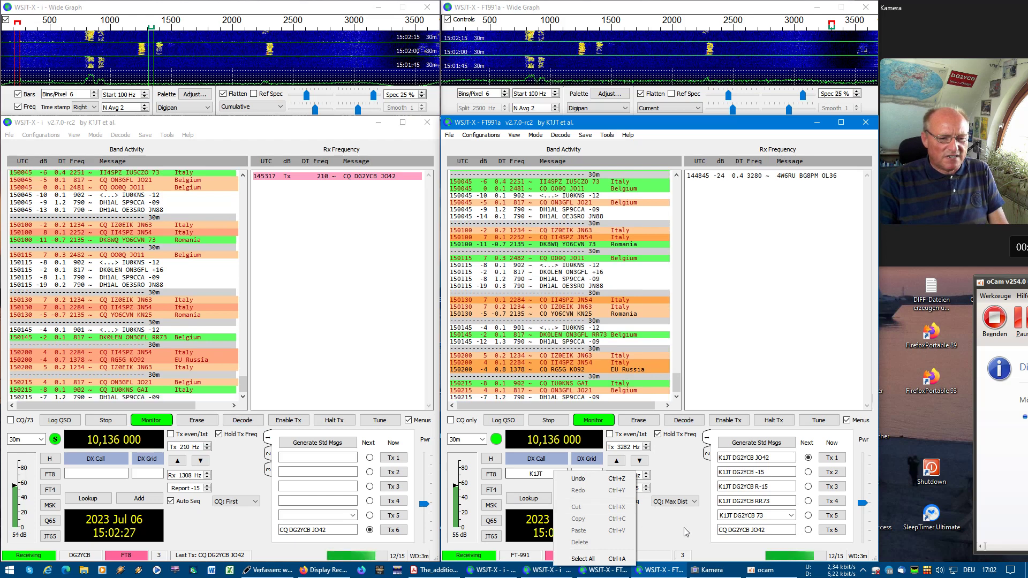
left_click(690, 531)
Try K1JT as the DX Call in the i instance again, and set its CQ reply option to CQ: Max Dist.
left_click(110, 475)
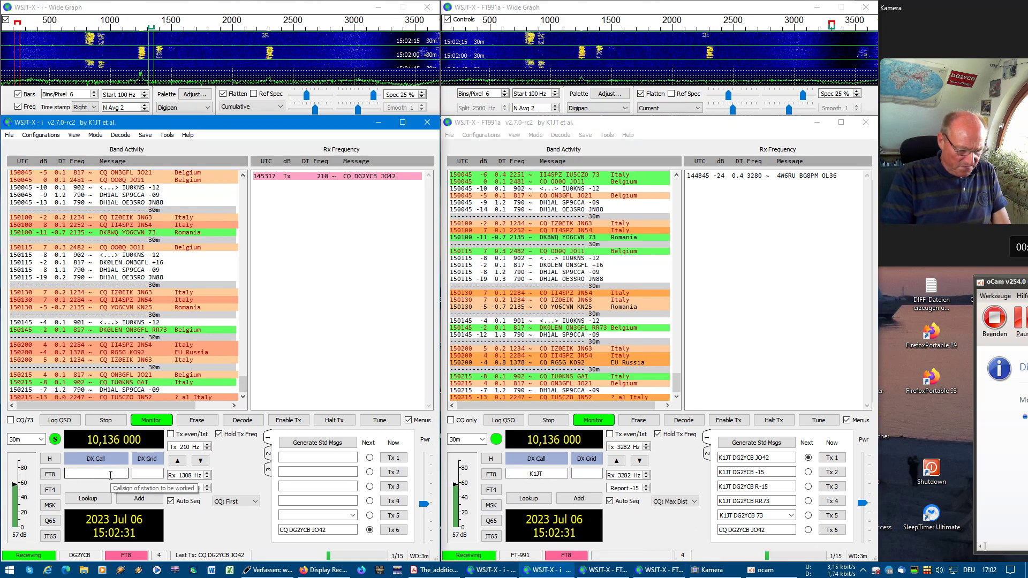
type("K1JT")
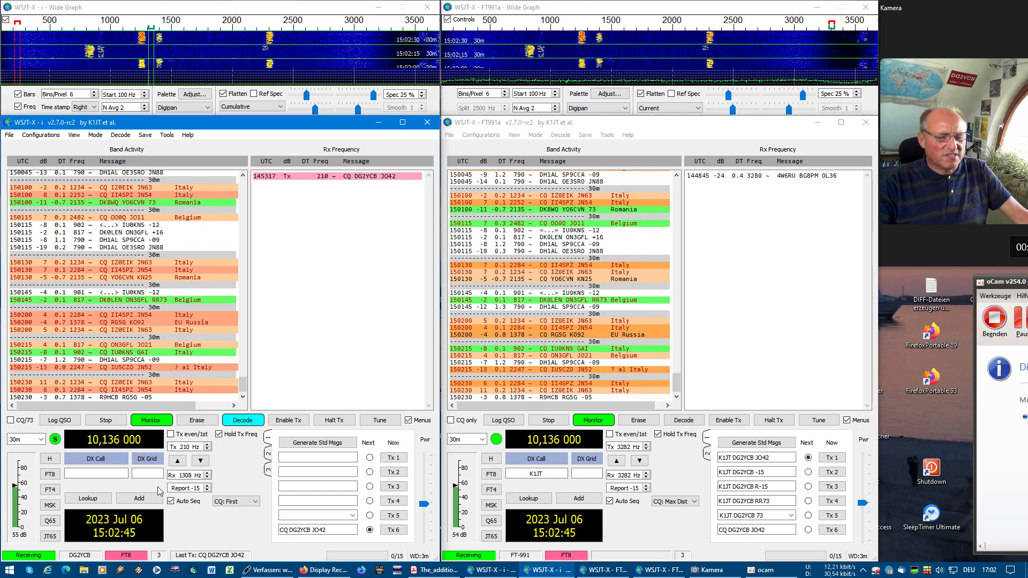
left_click(257, 504)
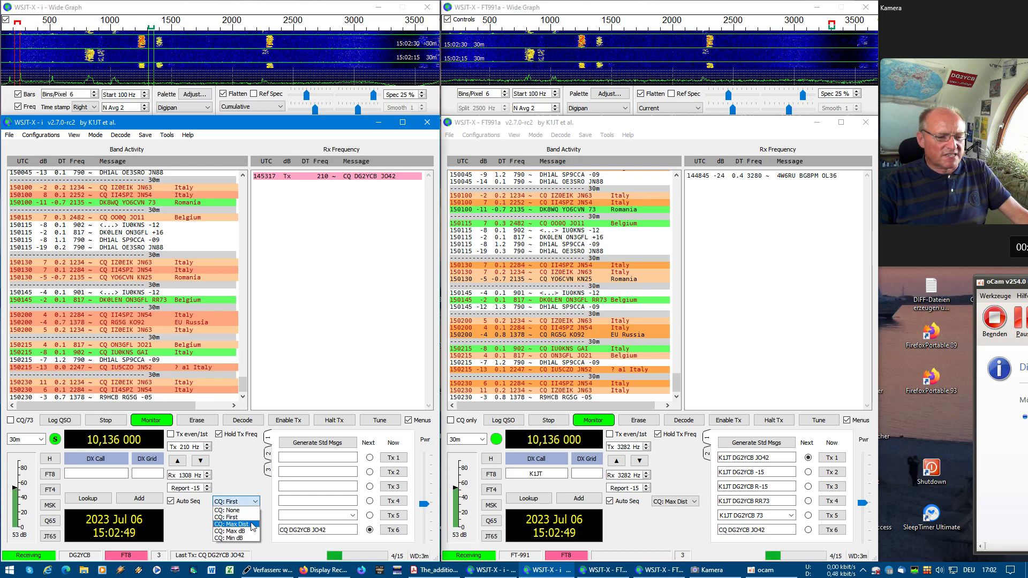
left_click(250, 525)
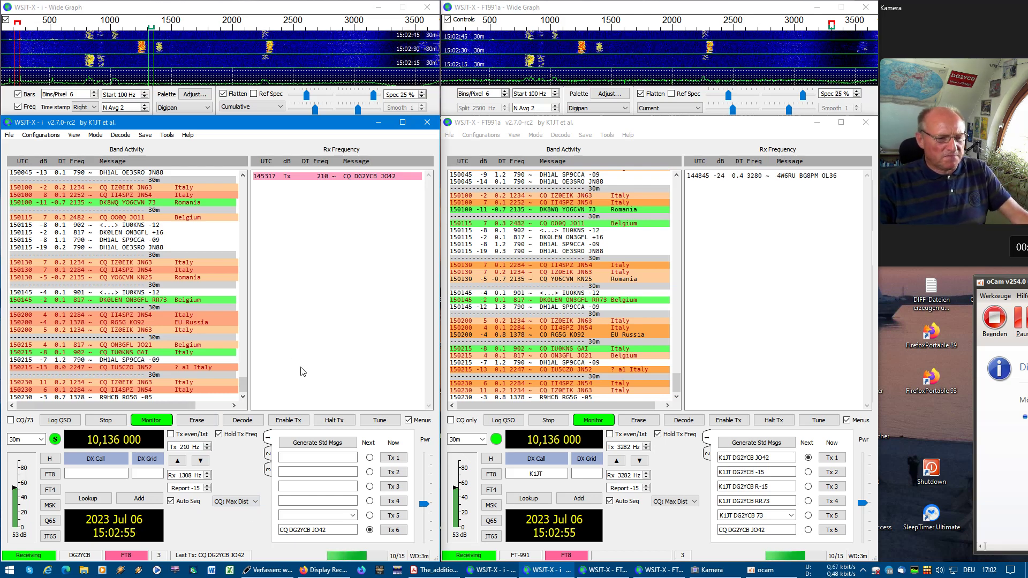
Switch the i instance to the 20m band at 14,074 000 and reselect CQ: Max Dist as its CQ reply option.
left_click(267, 470)
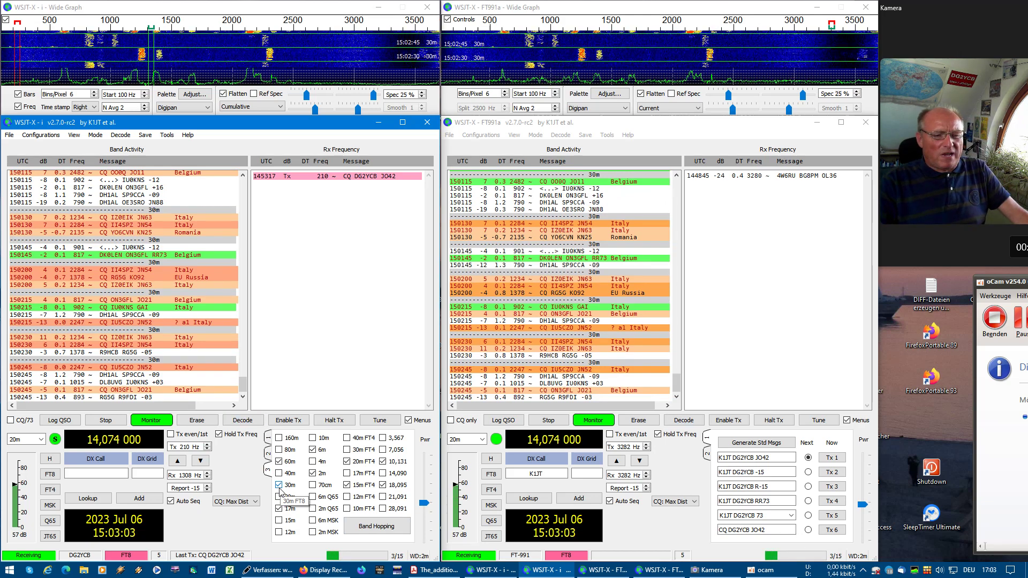
left_click(268, 438)
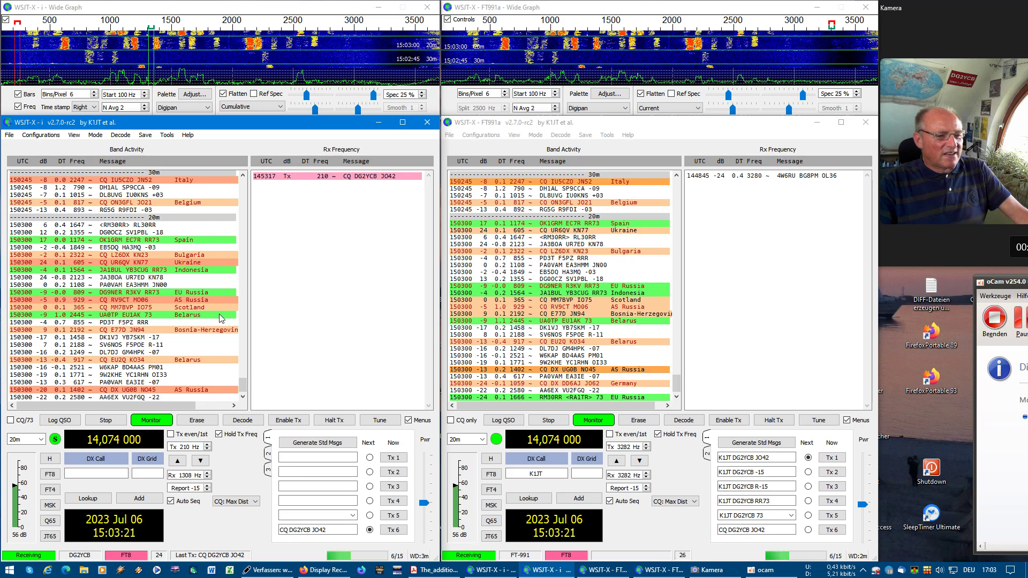
left_click(255, 502)
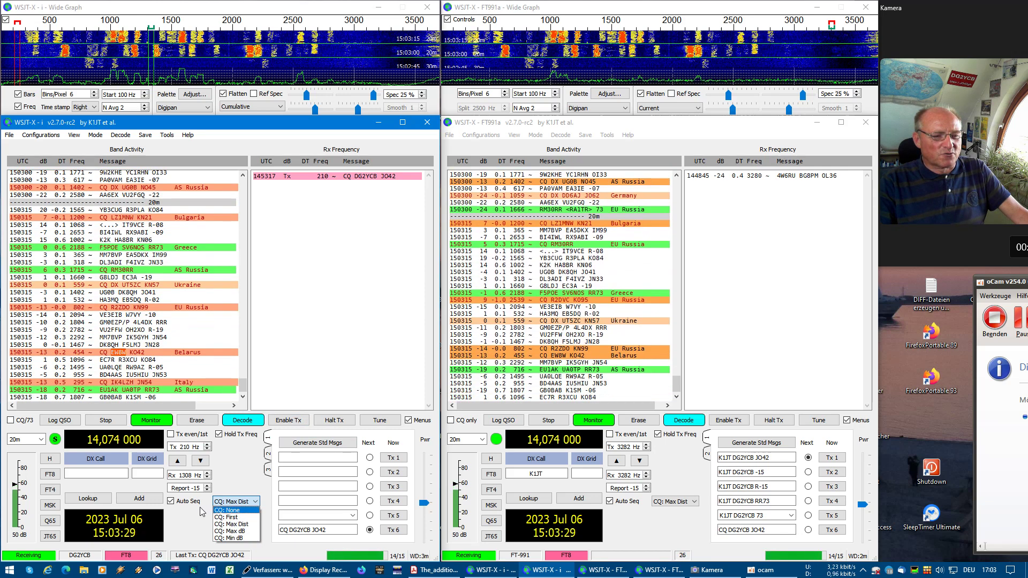
left_click(249, 525)
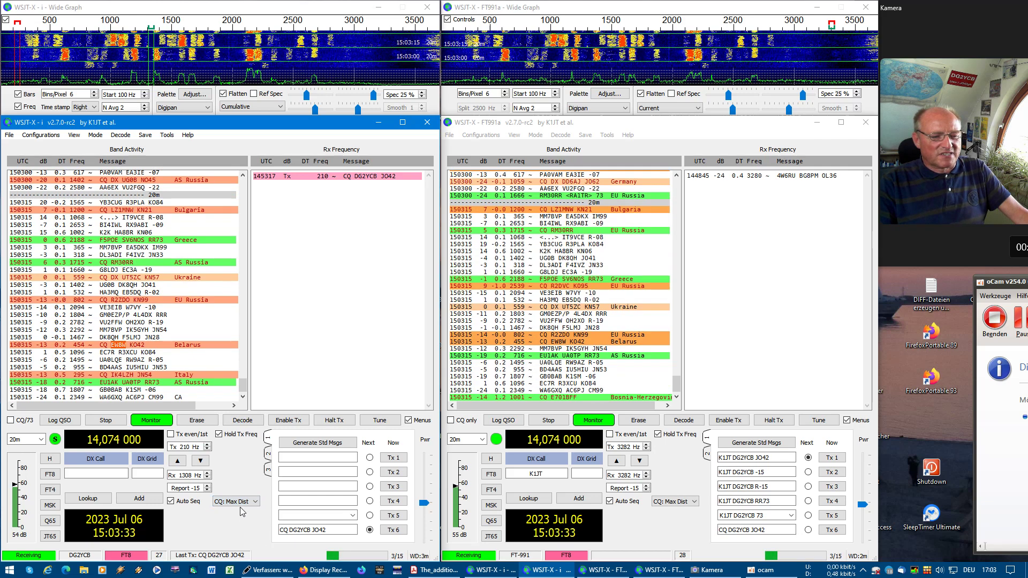
Enable transmission in the i instance to call the most distant CQ station, and halt the running transmission.
left_click(292, 423)
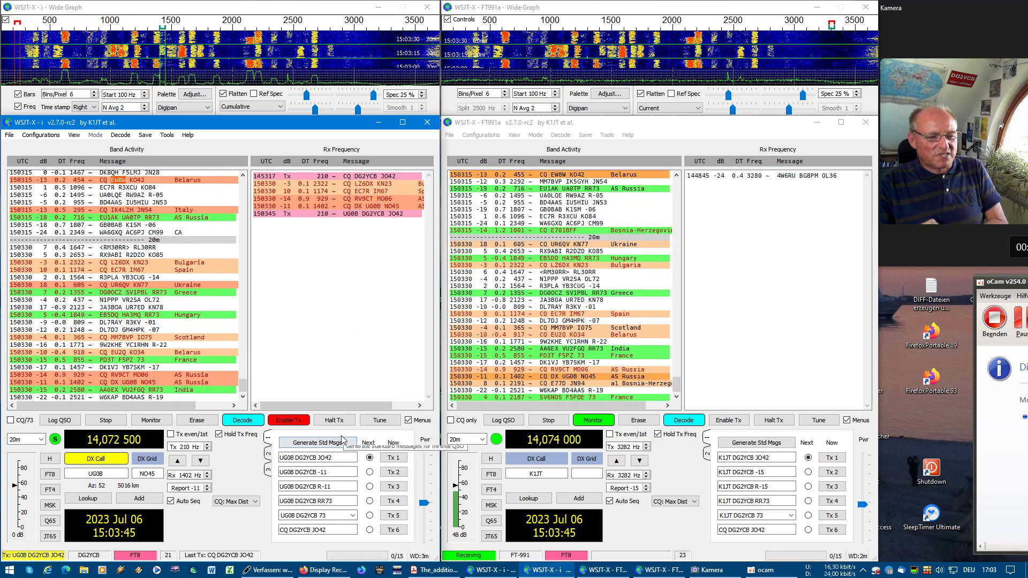
left_click(335, 420)
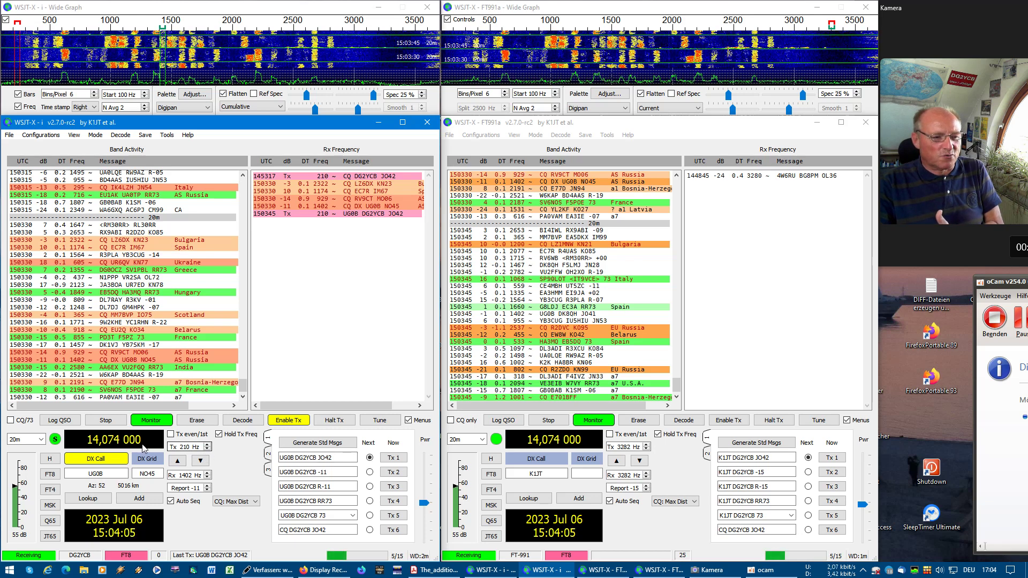
left_click(290, 423)
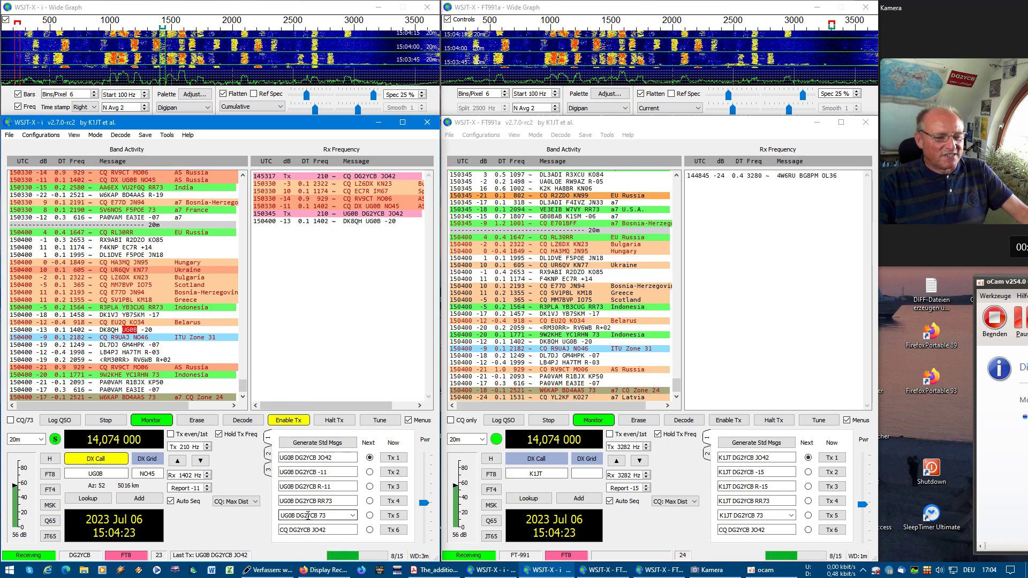
Toggle the Wait & Call state of the i instance's DX Call and switch it back.
left_click(256, 504)
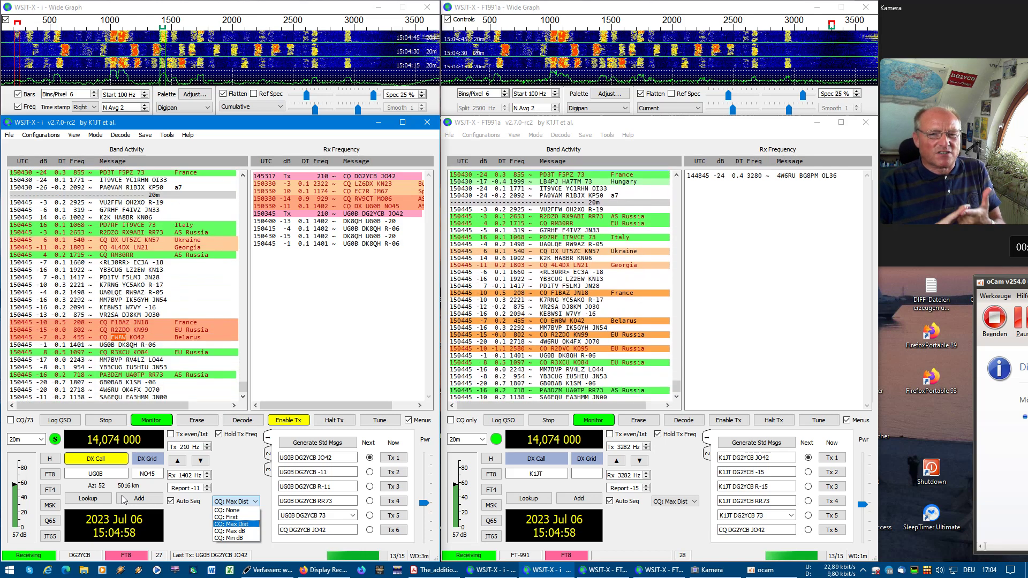
left_click(111, 466)
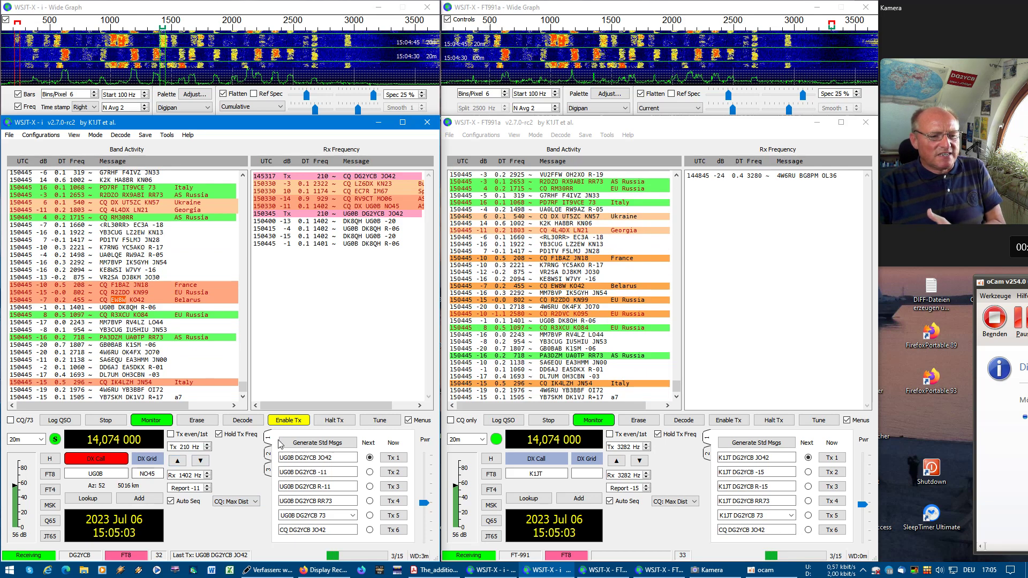
left_click(101, 460)
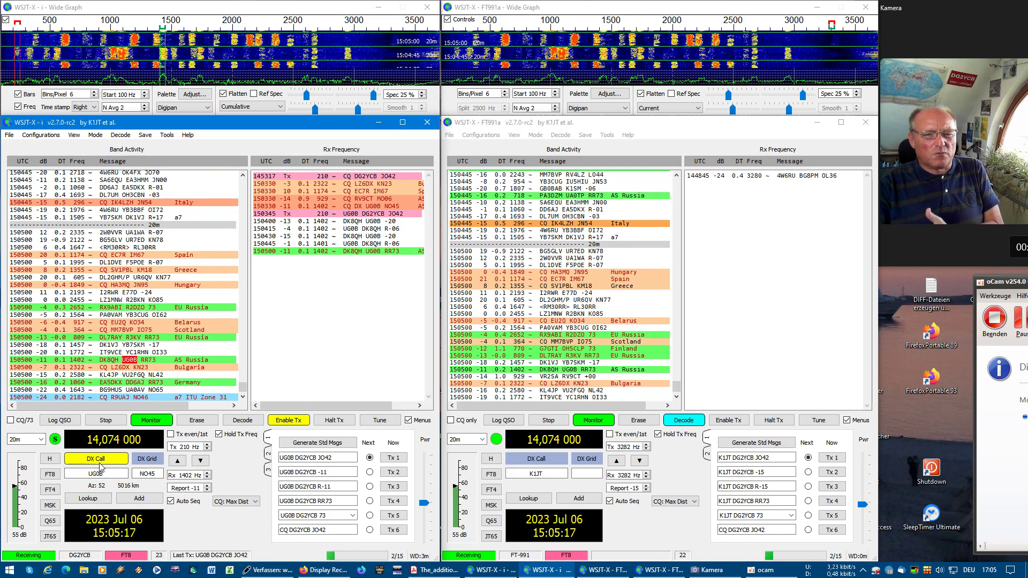
left_click(292, 423)
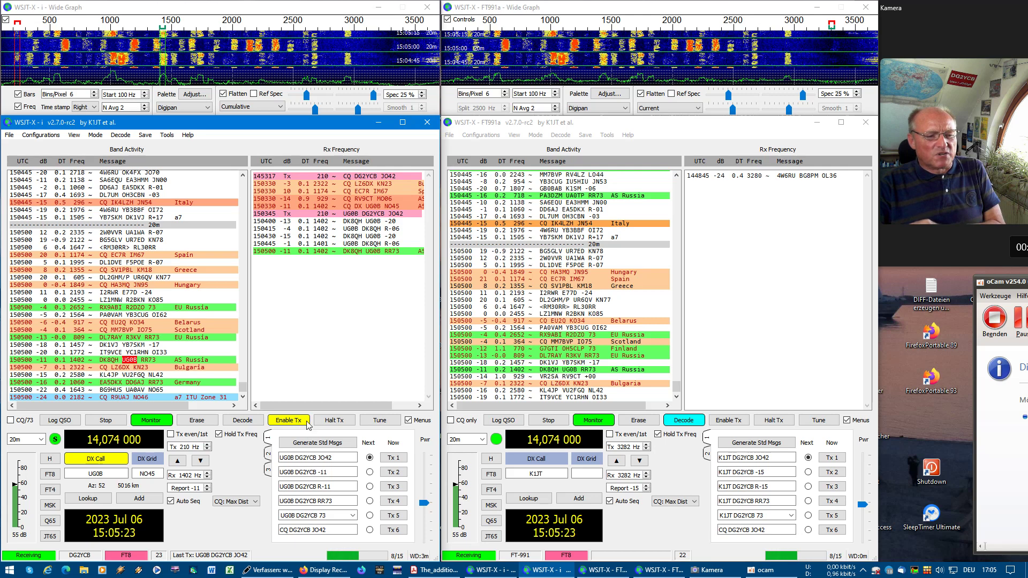
Review the available CQ reply options in the i instance while keeping CQ: Max Dist selected.
left_click(255, 503)
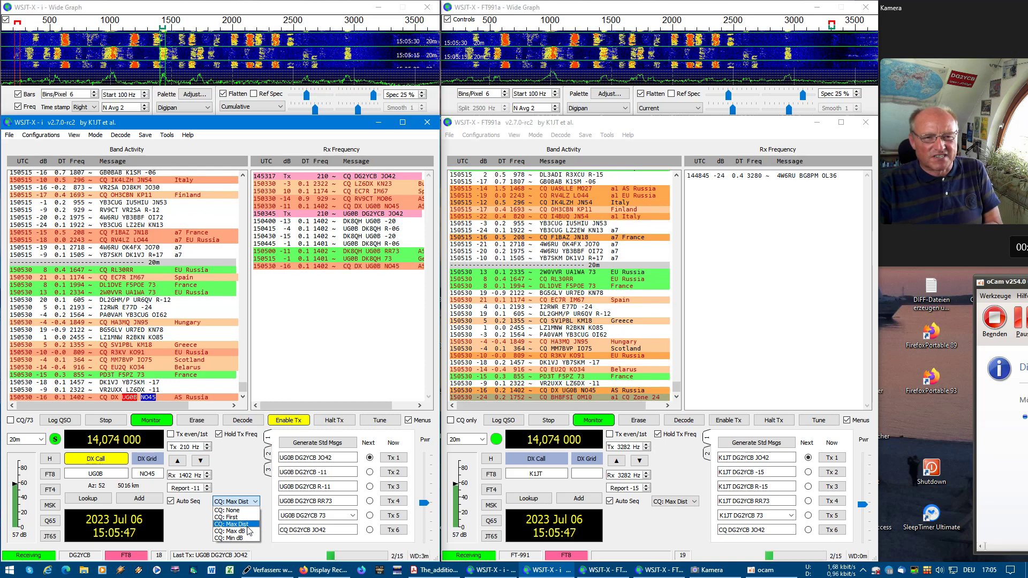
left_click(311, 355)
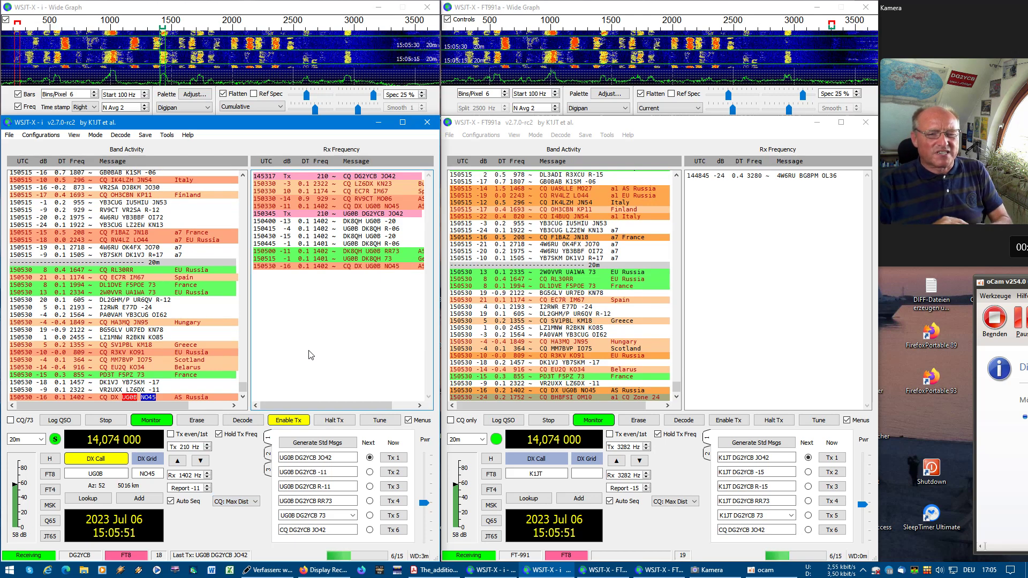